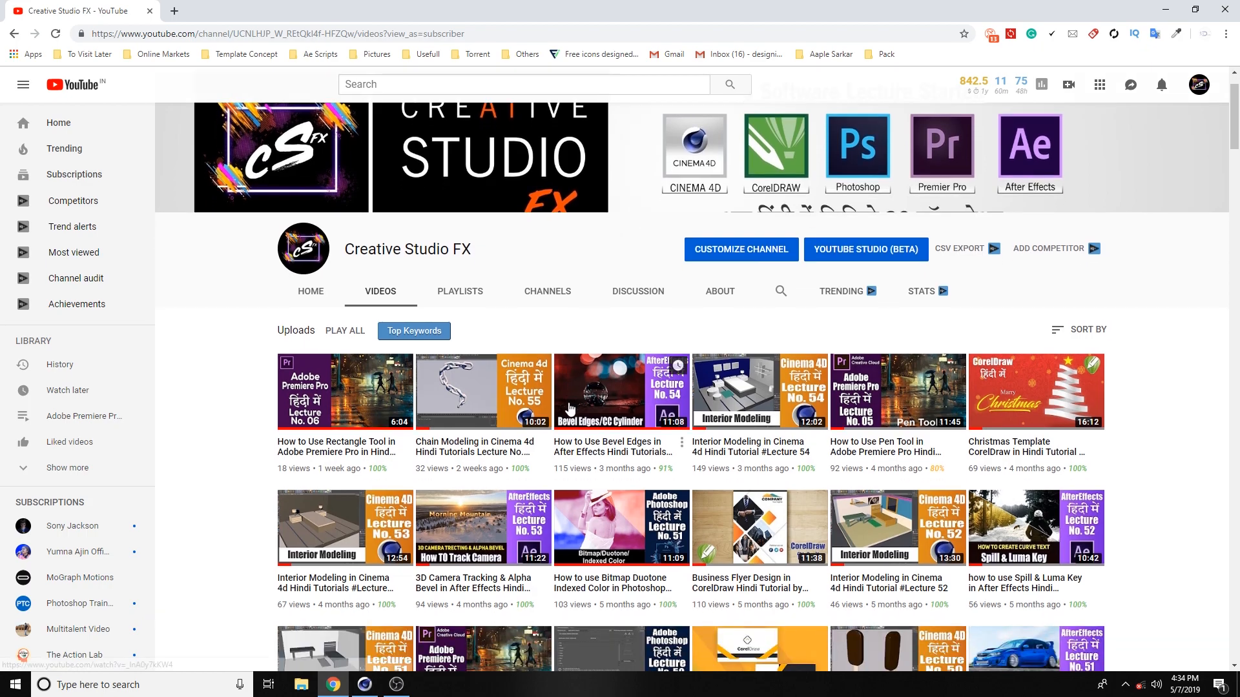
# Look through the uploaded tutorial videos on the Creative Studio FX channel
pyautogui.scroll(-9, 570, 409)
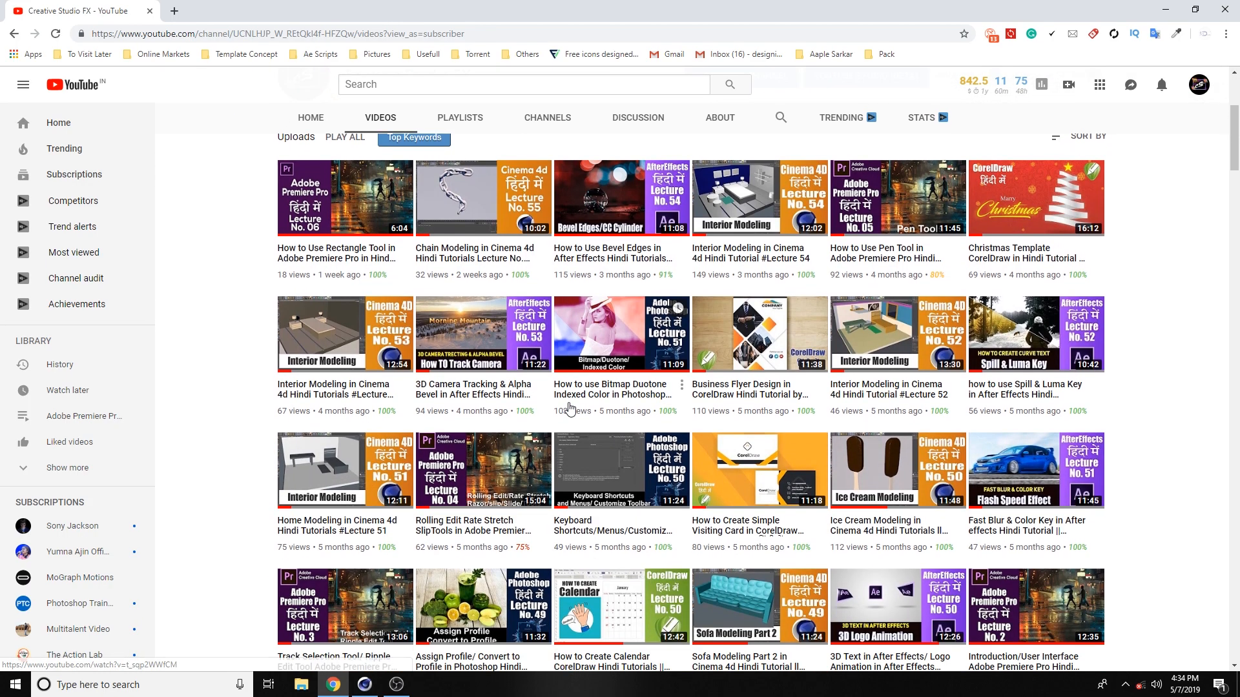
pyautogui.scroll(10, 742, 362)
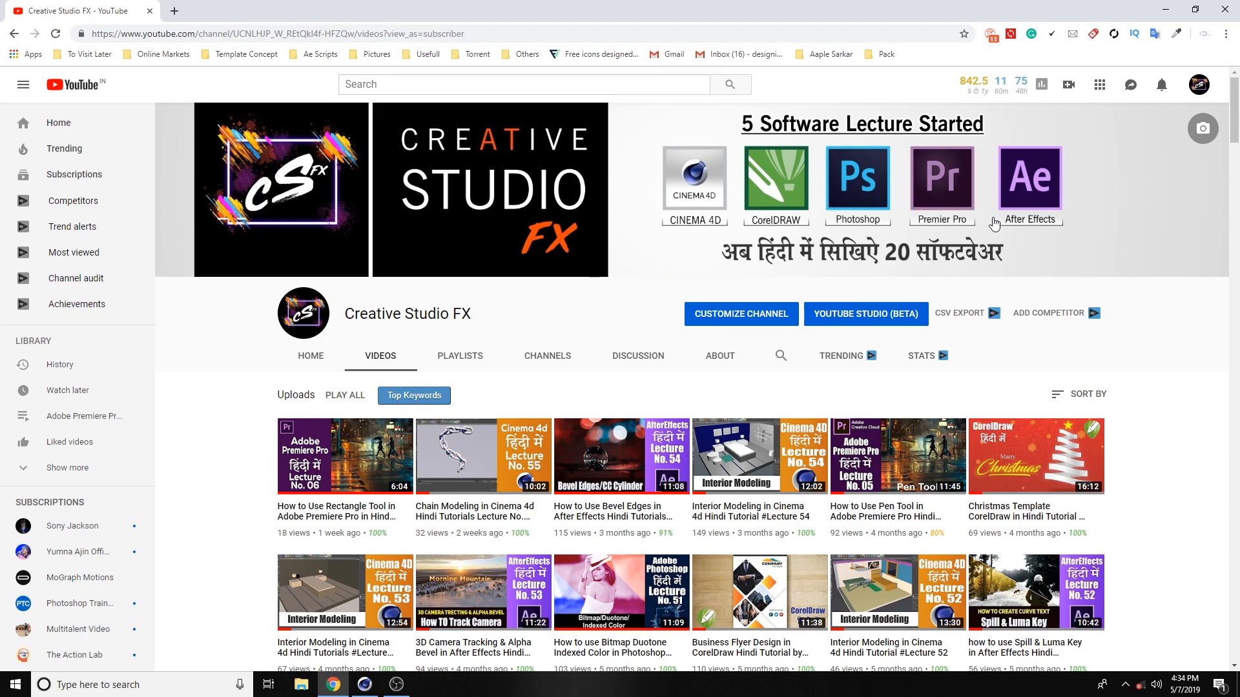
pyautogui.scroll(-10, 716, 269)
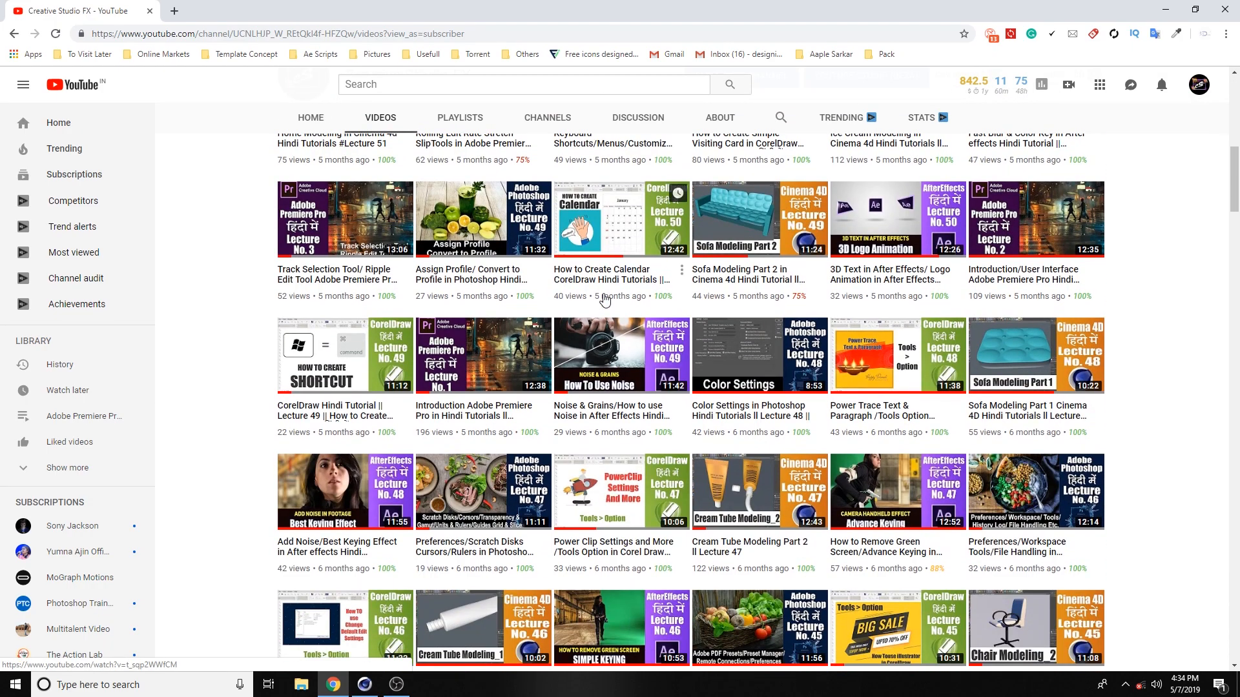
pyautogui.scroll(-7, 605, 299)
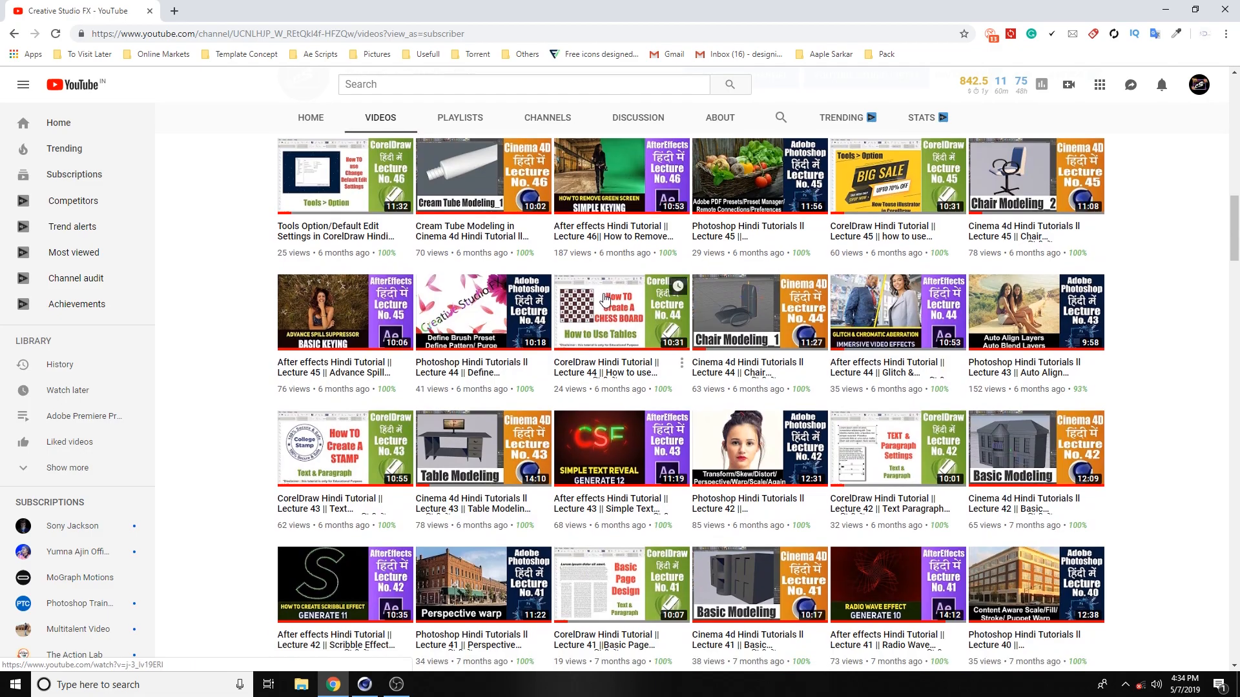
pyautogui.scroll(10, 605, 299)
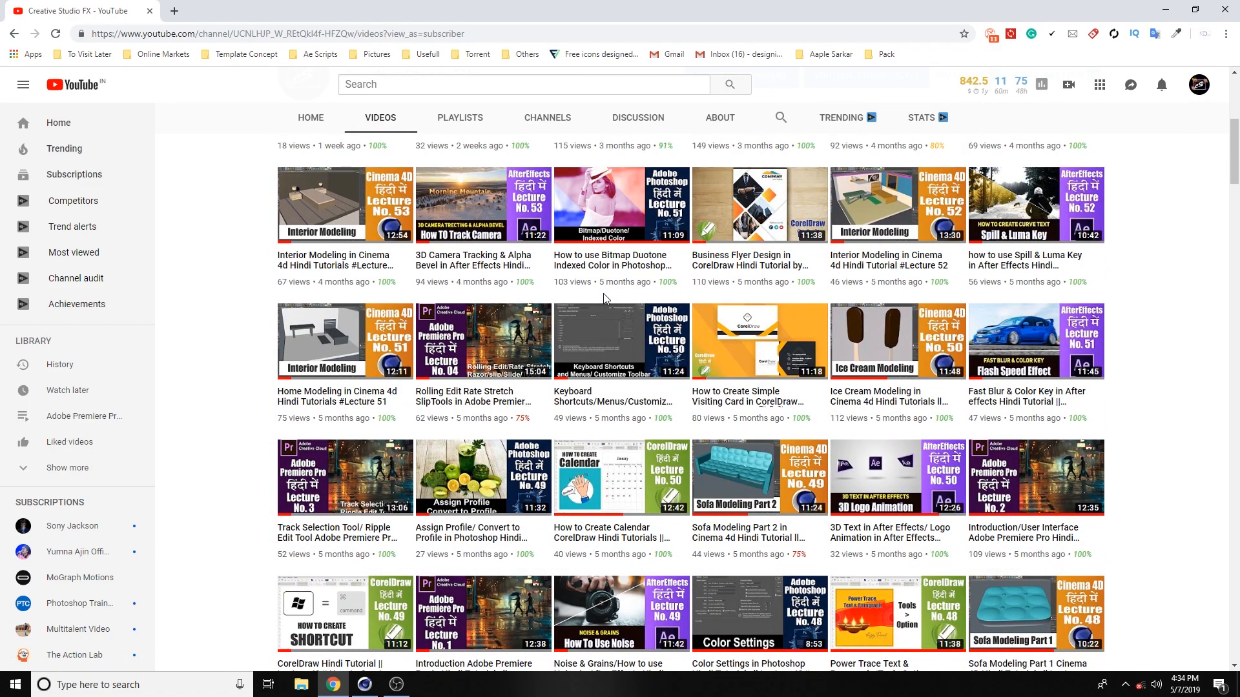
pyautogui.scroll(4, 605, 299)
pyautogui.scroll(-4, 593, 326)
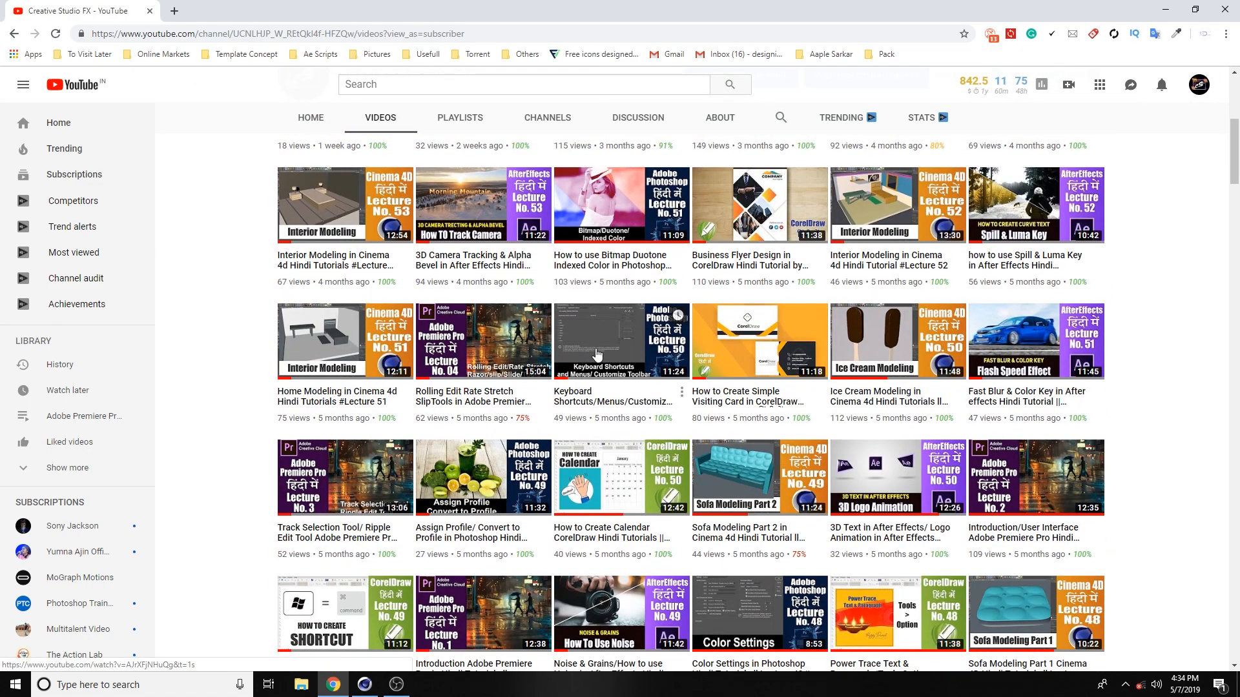
pyautogui.scroll(-5, 597, 354)
# Minimize the browser and switch to Cinema 4D with the untitled scene of gridded buildings
pyautogui.click(1166, 10)
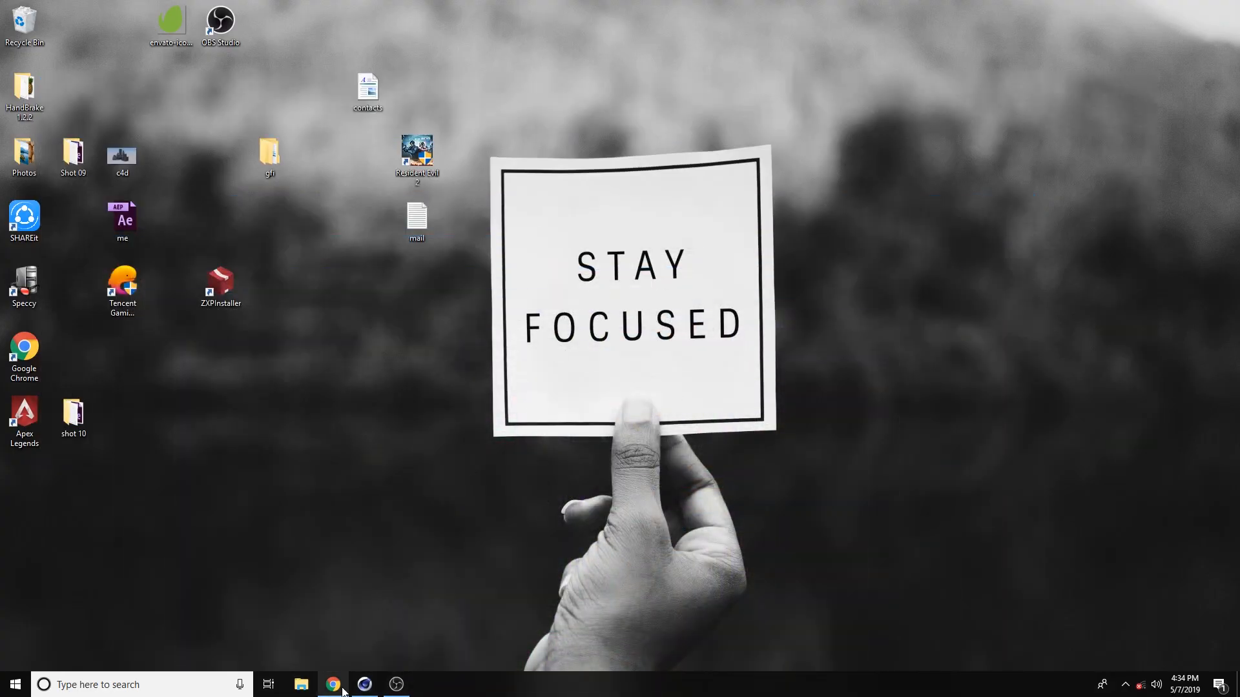
pyautogui.click(364, 685)
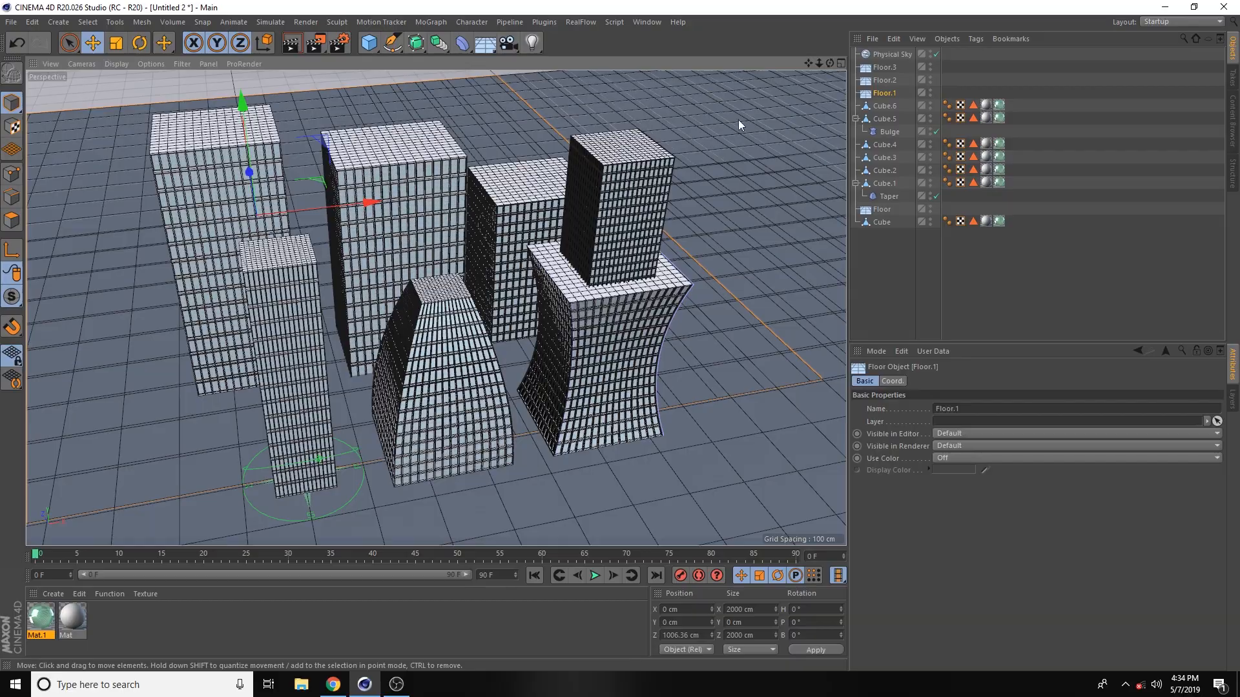
pyautogui.moveTo(809, 64); pyautogui.dragTo(849, 71)
pyautogui.keyDown('alt'); pyautogui.moveTo(654, 397); pyautogui.dragTo(623, 399); pyautogui.keyUp('alt')
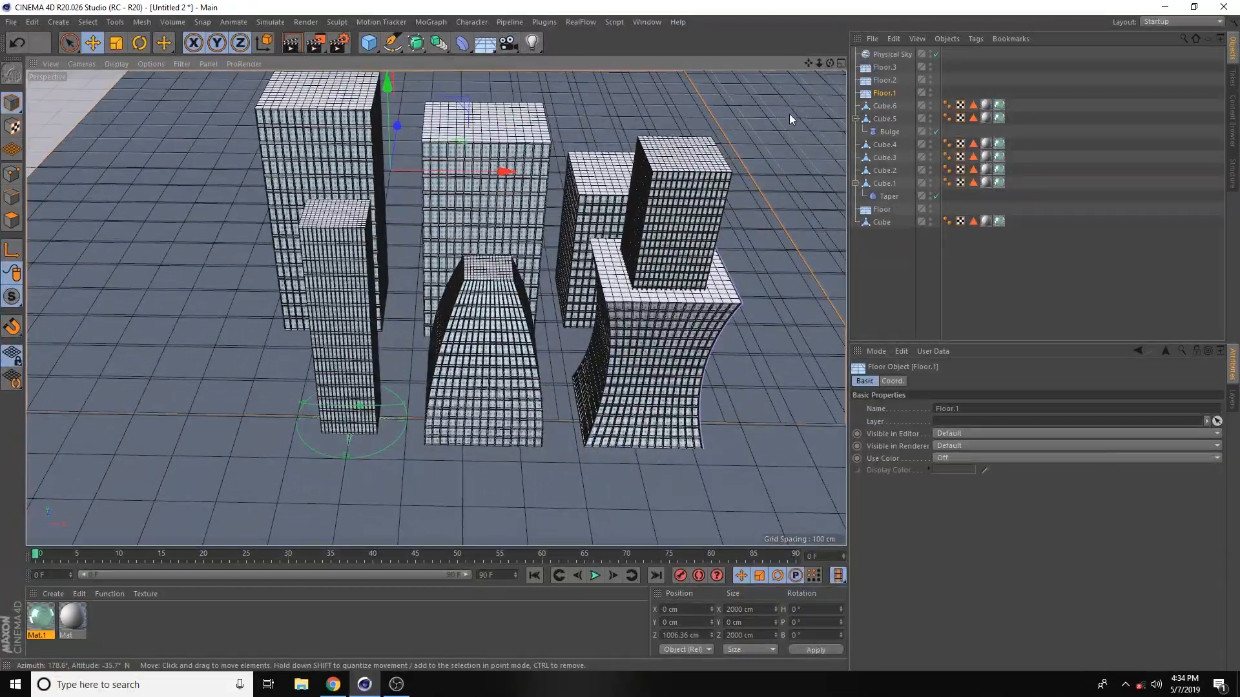
pyautogui.moveTo(807, 64); pyautogui.dragTo(774, 88)
pyautogui.keyDown('alt'); pyautogui.moveTo(592, 351); pyautogui.dragTo(606, 344); pyautogui.keyUp('alt')
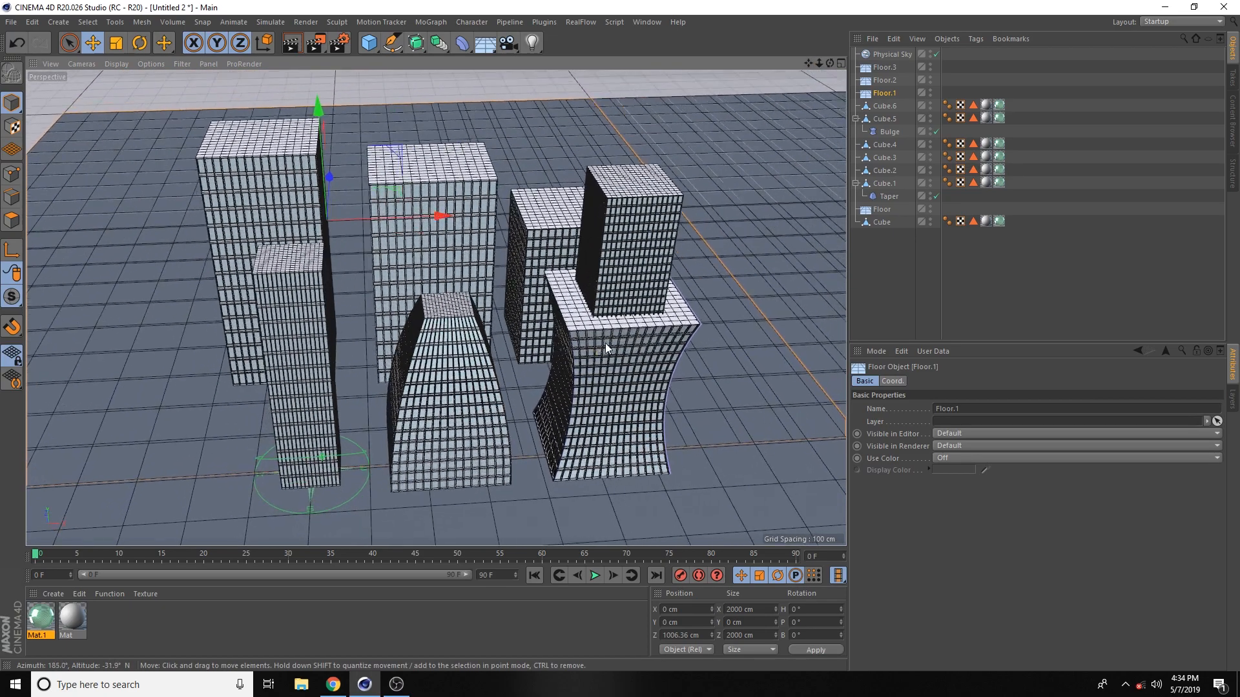
# Duplicate the tall building at the rear corner along the Z axis to the front, at about Z -160 cm
pyautogui.click(232, 230)
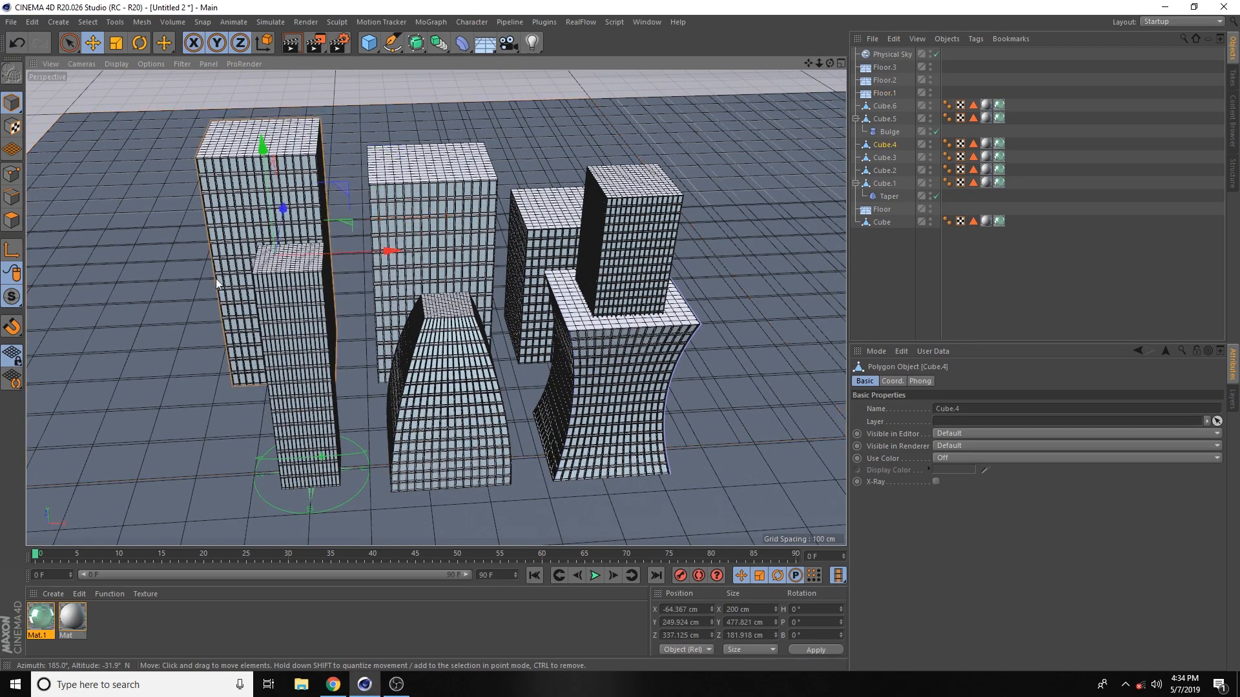
pyautogui.keyDown('alt'); pyautogui.moveTo(221, 279); pyautogui.dragTo(231, 305); pyautogui.keyUp('alt')
pyautogui.keyDown('ctrl'); pyautogui.moveTo(284, 200); pyautogui.dragTo(326, 332); pyautogui.keyUp('ctrl')
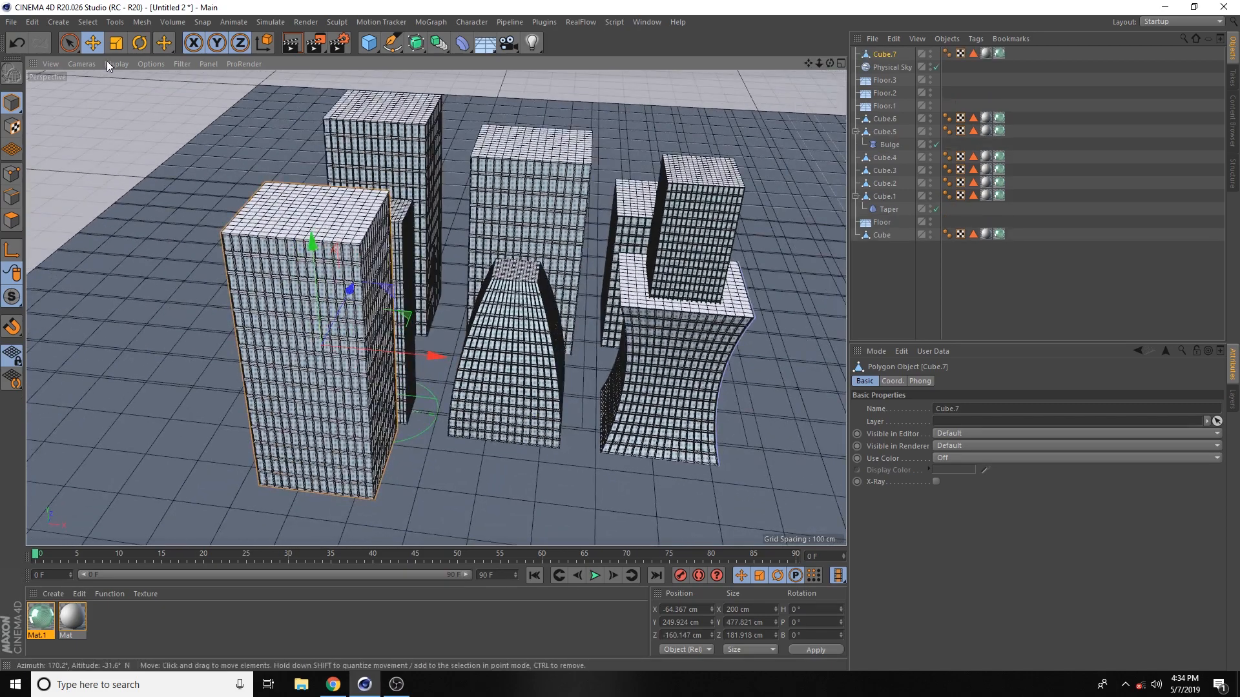
# Scale the copied building into a wide, low block about 249 cm wide and 251 cm high
pyautogui.click(116, 43)
pyautogui.moveTo(311, 245); pyautogui.dragTo(312, 290)
pyautogui.moveTo(441, 361); pyautogui.dragTo(467, 359)
pyautogui.moveTo(313, 240); pyautogui.dragTo(334, 316)
# Move the low block to about X 4 cm and Y 135 cm, in front of the other buildings
pyautogui.click(93, 42)
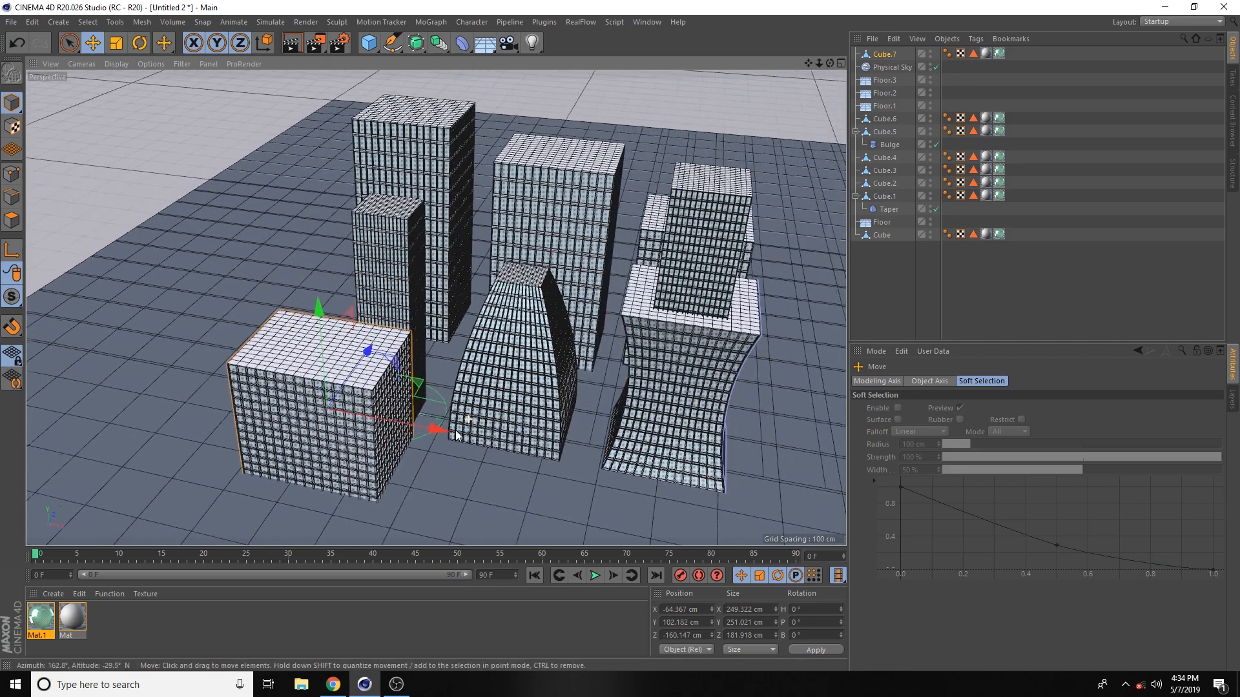
pyautogui.moveTo(446, 432); pyautogui.dragTo(400, 361)
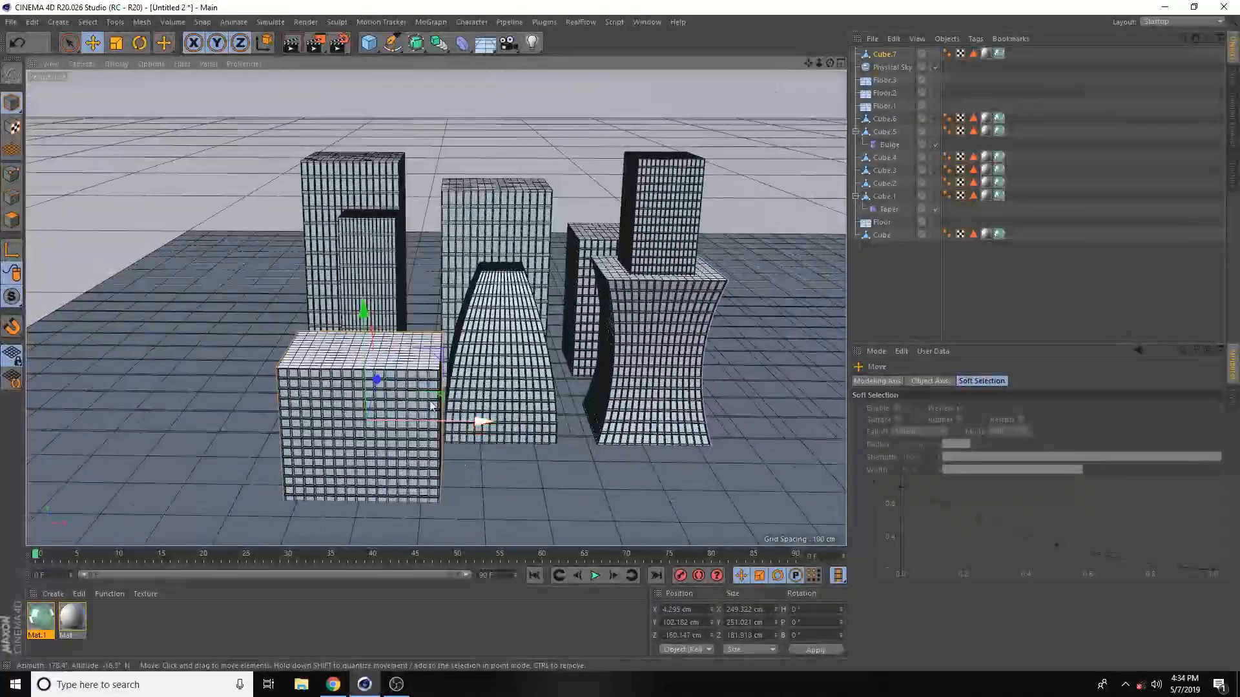
pyautogui.moveTo(362, 311); pyautogui.dragTo(420, 342)
pyautogui.keyDown('alt'); pyautogui.moveTo(620, 237); pyautogui.dragTo(620, 276); pyautogui.keyUp('alt')
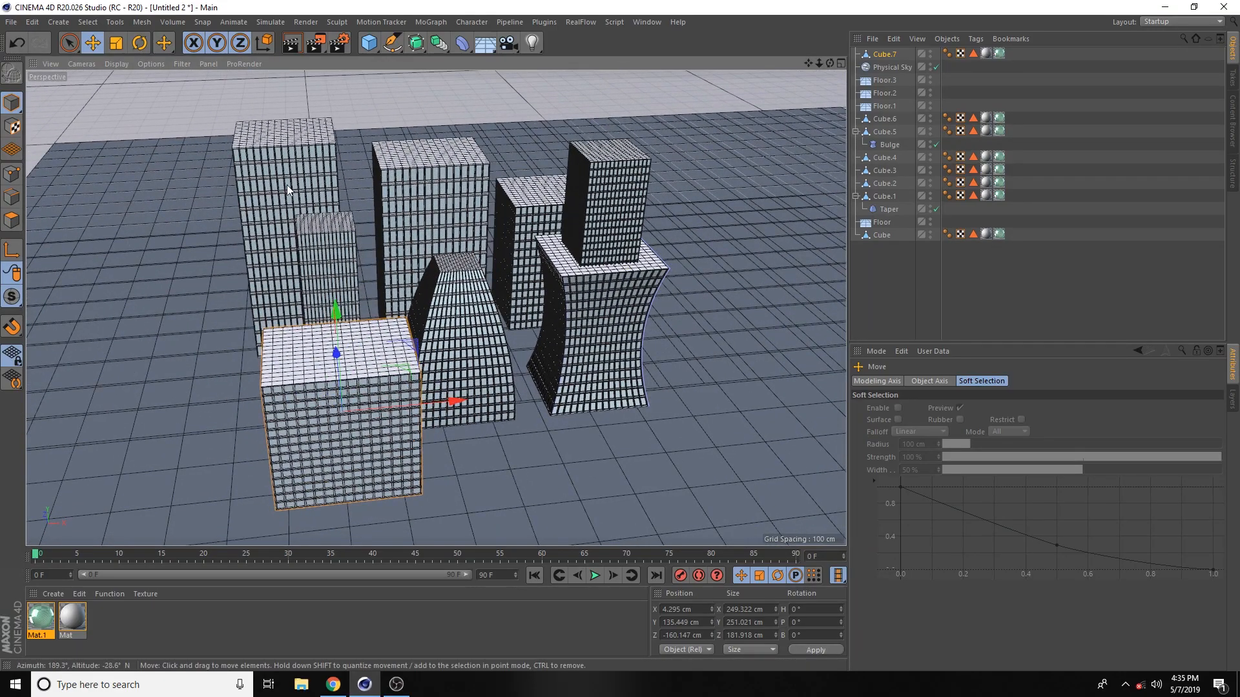
# Move the tapered building along X to about -236 cm, beyond the narrow tower, and adjust its depth
pyautogui.keyDown('alt'); pyautogui.moveTo(584, 331); pyautogui.dragTo(331, 314); pyautogui.keyUp('alt')
pyautogui.click(467, 307)
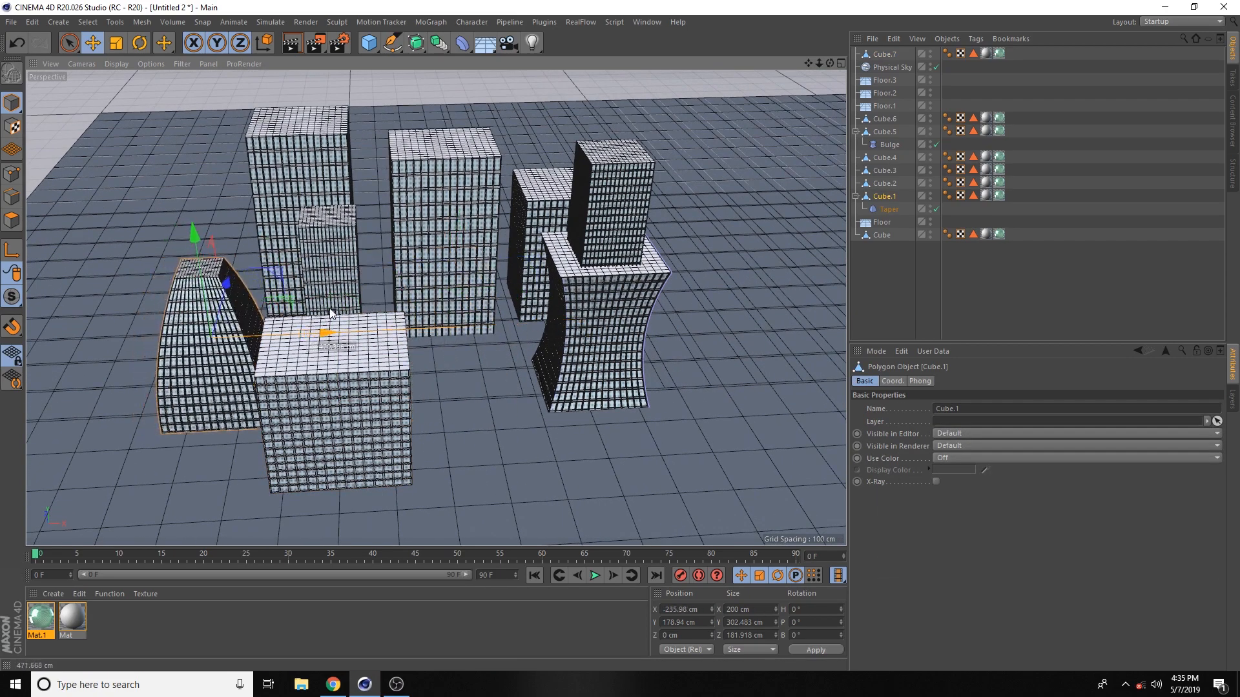
pyautogui.moveTo(225, 281); pyautogui.dragTo(239, 254)
# Shift the low block along X into the gap between the narrow tower and the curved building
pyautogui.click(323, 339)
pyautogui.moveTo(447, 395); pyautogui.dragTo(396, 223)
pyautogui.click(396, 223)
pyautogui.keyDown('alt'); pyautogui.moveTo(344, 259); pyautogui.dragTo(322, 363); pyautogui.keyUp('alt')
# Duplicate the block standing on the curved building onto the building behind it, at about X 520, Y 424, Z 327 cm
pyautogui.click(485, 297)
pyautogui.keyDown('ctrl'); pyautogui.moveTo(573, 245); pyautogui.dragTo(724, 240); pyautogui.keyUp('ctrl')
pyautogui.keyDown('alt'); pyautogui.moveTo(697, 294); pyautogui.dragTo(735, 292); pyautogui.keyUp('alt')
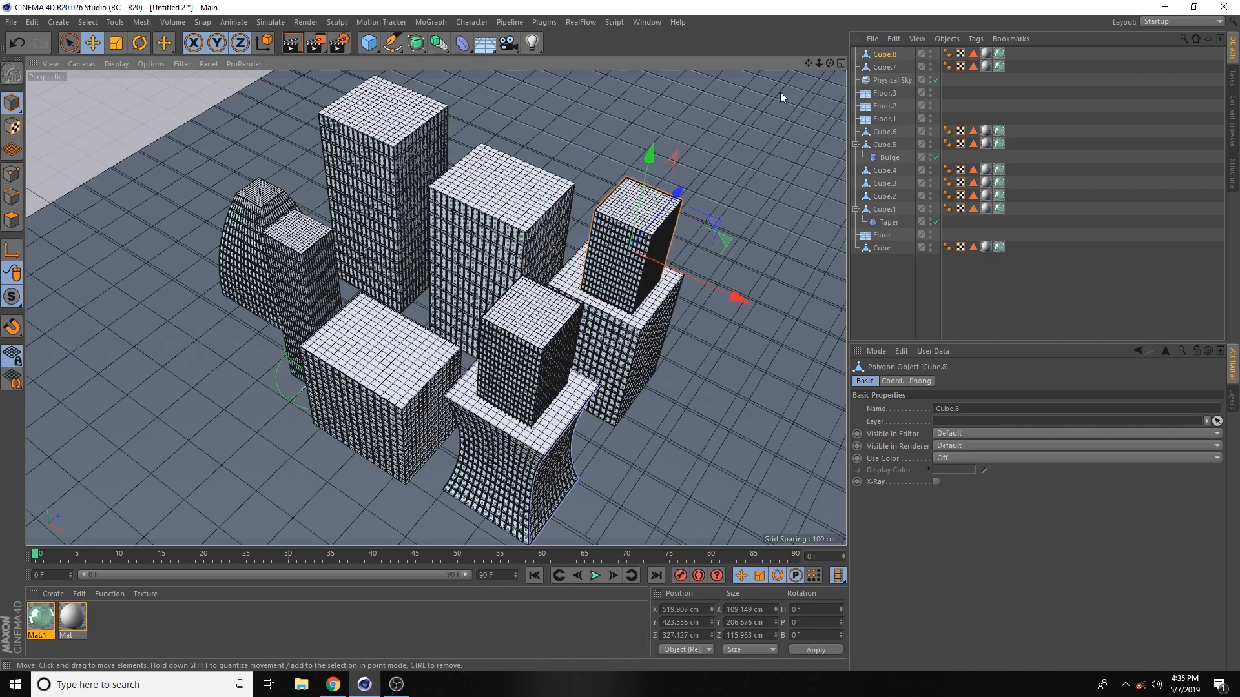
# Using the Top view, center the copied rooftop block on its building at about X 505 cm and Z 338 cm
pyautogui.middleClick(740, 163)
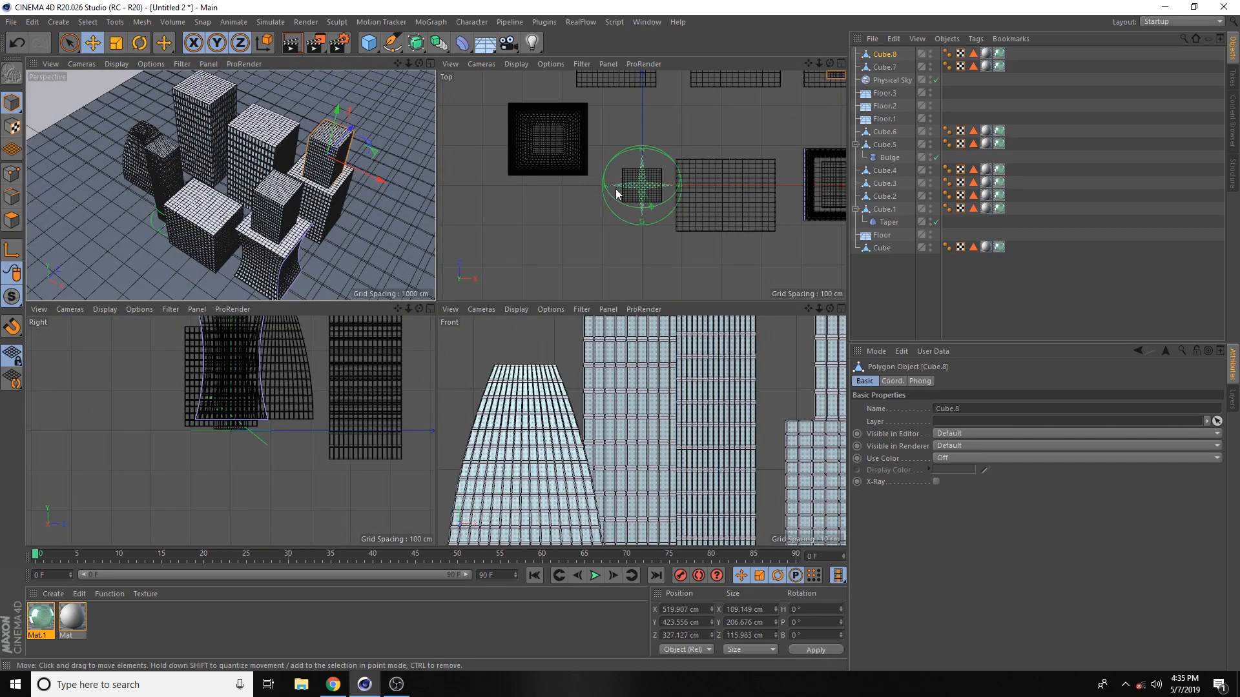
pyautogui.scroll(-3, 676, 190)
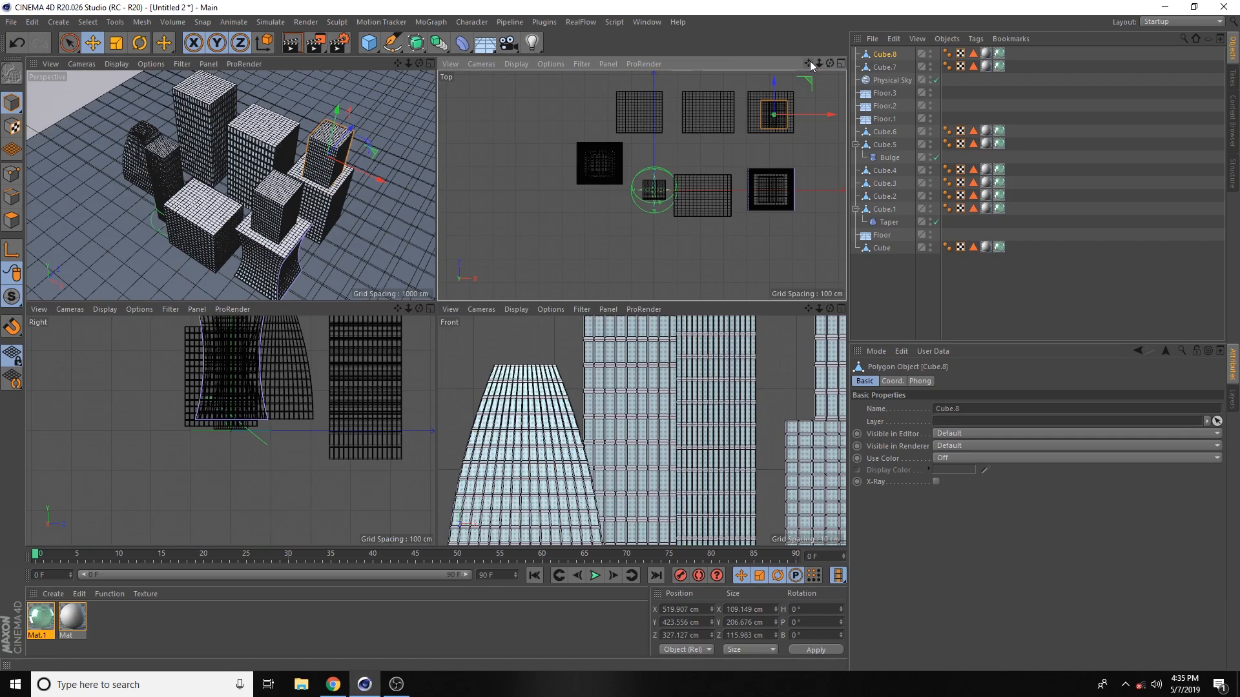
pyautogui.moveTo(816, 61); pyautogui.dragTo(536, 296)
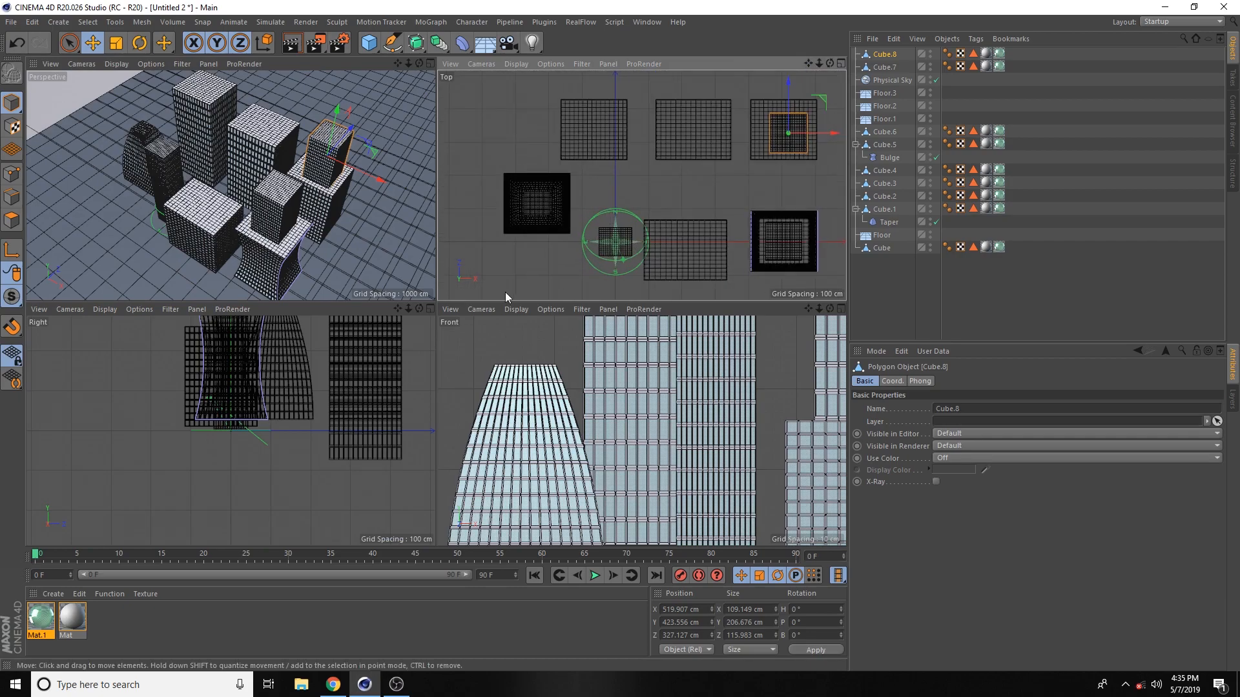
pyautogui.scroll(2, 787, 134)
pyautogui.moveTo(835, 134); pyautogui.dragTo(827, 133)
pyautogui.moveTo(781, 84); pyautogui.dragTo(789, 76)
# Duplicate the rooftop block along X onto the middle rear building, at about X 221 cm
pyautogui.keyDown('ctrl'); pyautogui.moveTo(824, 127); pyautogui.dragTo(697, 128); pyautogui.keyUp('ctrl')
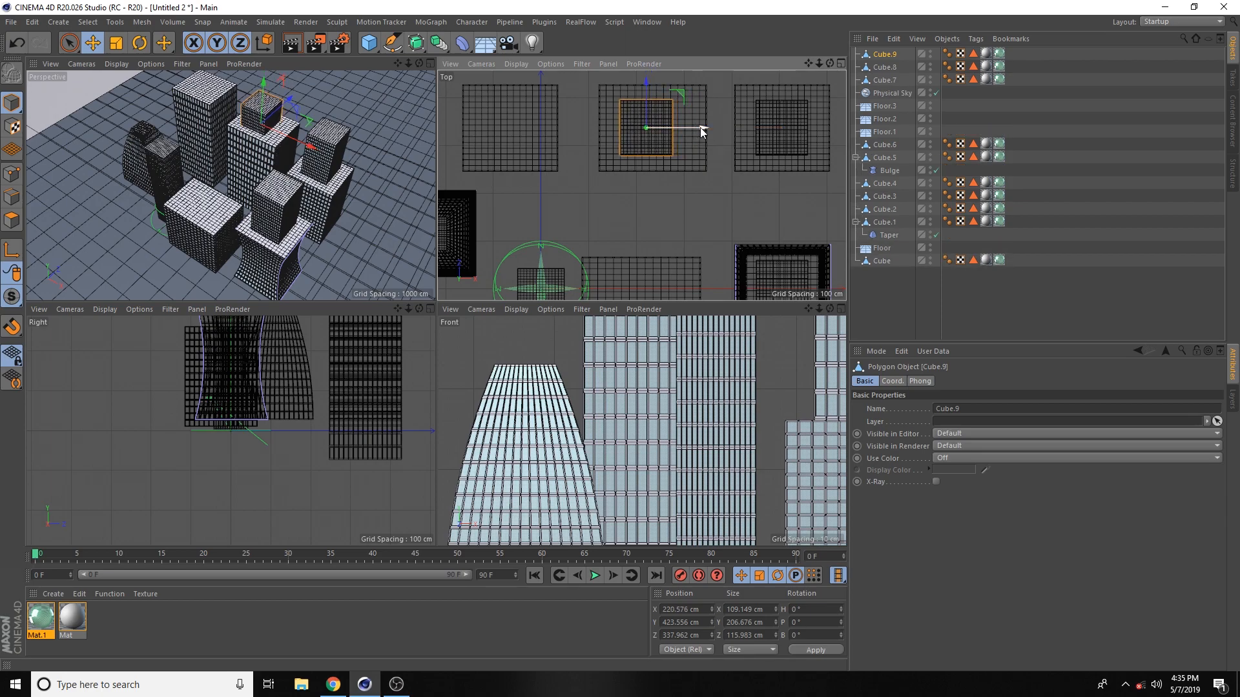
pyautogui.click(429, 63)
pyautogui.keyDown('alt'); pyautogui.moveTo(629, 273); pyautogui.dragTo(633, 254); pyautogui.keyUp('alt')
# Scale the rooftop block on the shorter rear building down to about 92 × 82 × 78 cm
pyautogui.click(624, 253)
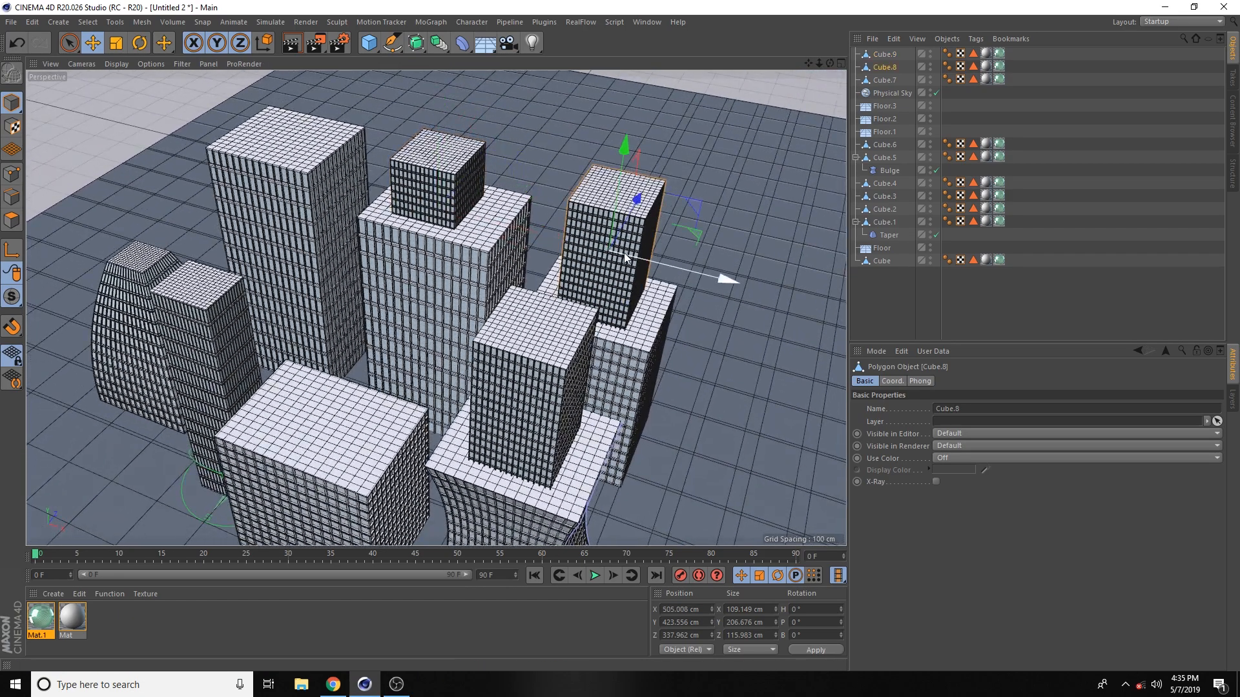
pyautogui.click(116, 43)
pyautogui.moveTo(730, 281); pyautogui.dragTo(686, 272)
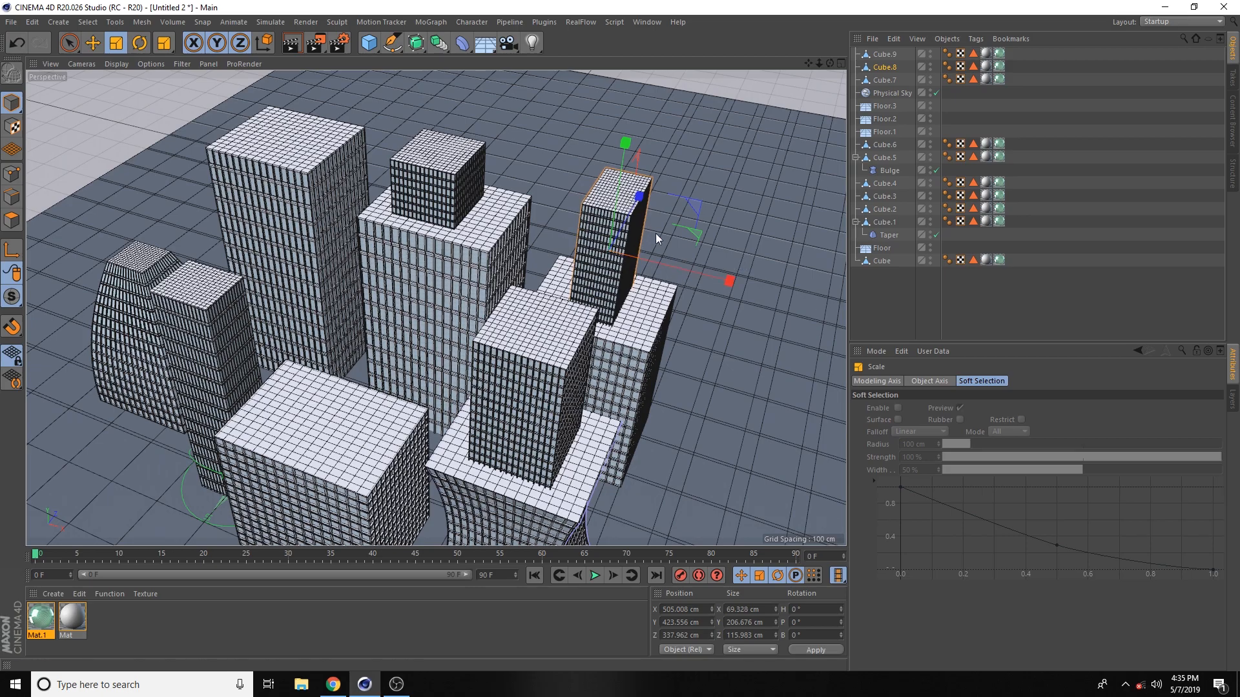
pyautogui.moveTo(639, 196); pyautogui.dragTo(620, 233)
pyautogui.moveTo(625, 142); pyautogui.dragTo(625, 176)
pyautogui.keyDown('alt'); pyautogui.moveTo(664, 275); pyautogui.dragTo(649, 259); pyautogui.keyUp('alt')
pyautogui.moveTo(560, 224); pyautogui.dragTo(700, 346)
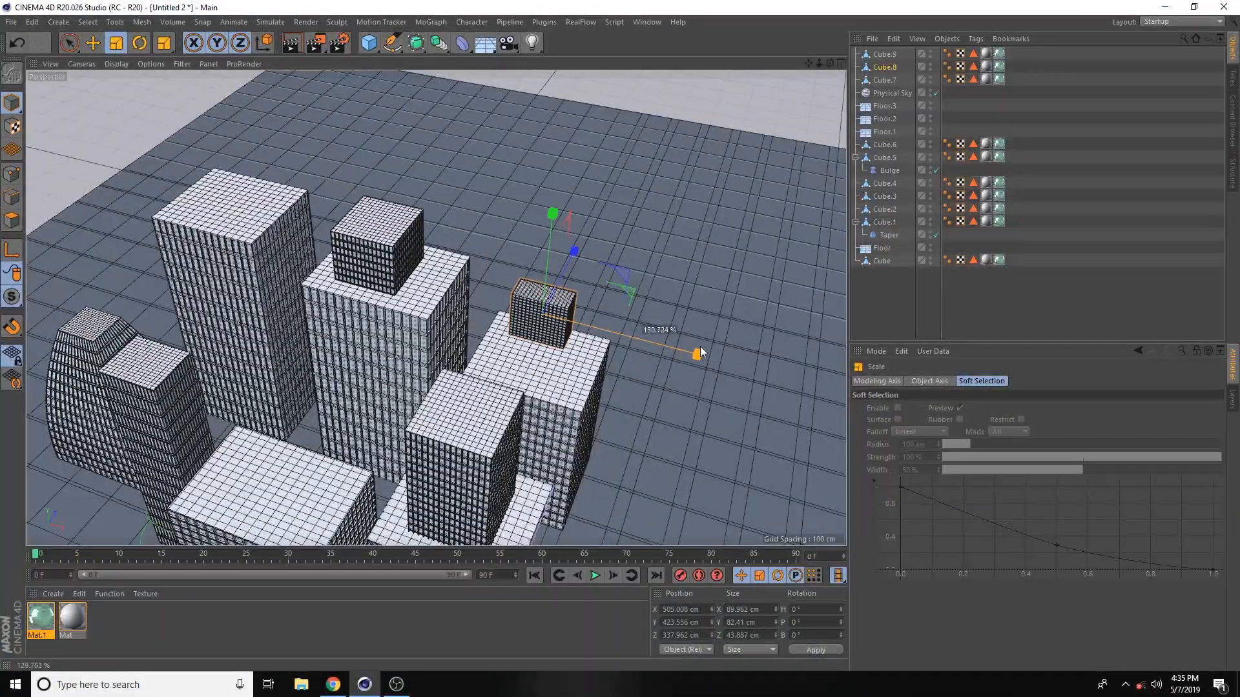
pyautogui.moveTo(576, 253); pyautogui.dragTo(601, 221)
# Recenter the reduced rooftop block on its building at about X 514 cm and Z 342 cm
pyautogui.click(92, 43)
pyautogui.keyDown('alt'); pyautogui.moveTo(600, 297); pyautogui.dragTo(501, 254); pyautogui.keyUp('alt')
pyautogui.moveTo(523, 349)
pyautogui.mouseDown()
pyautogui.moveTo(598, 363)
pyautogui.moveTo(553, 350)
pyautogui.moveTo(533, 366)
pyautogui.moveTo(549, 359)
pyautogui.moveTo(530, 345)
pyautogui.mouseUp()
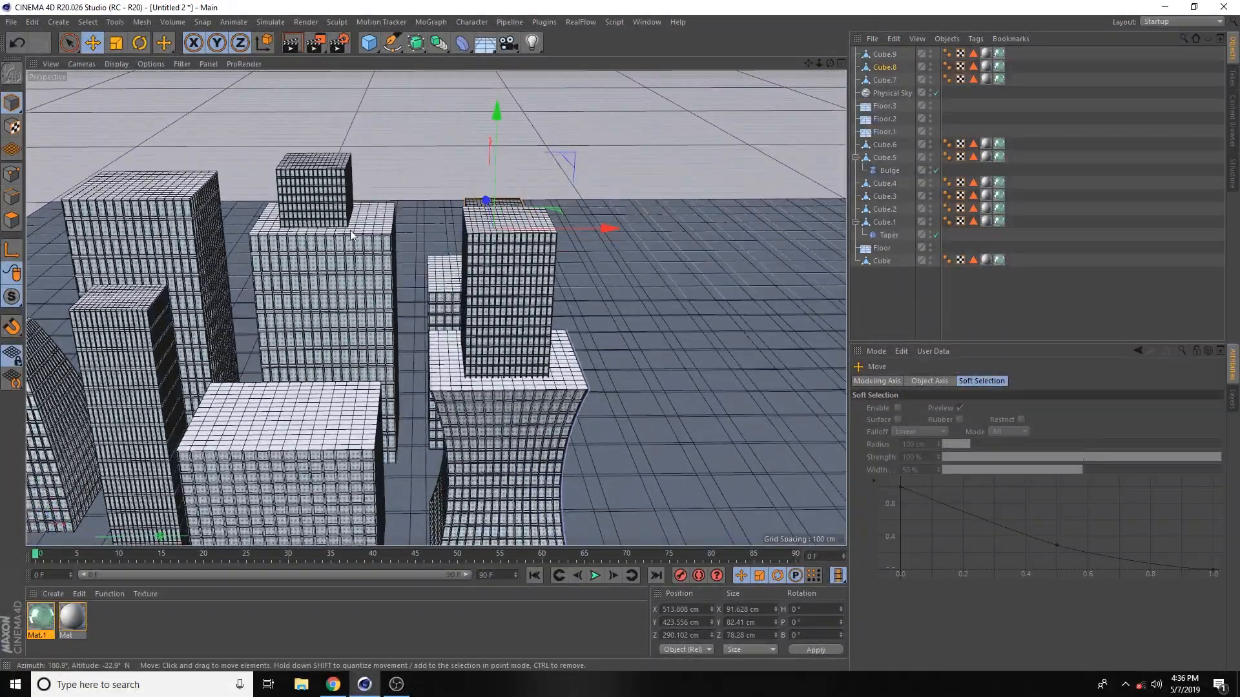
pyautogui.click(839, 64)
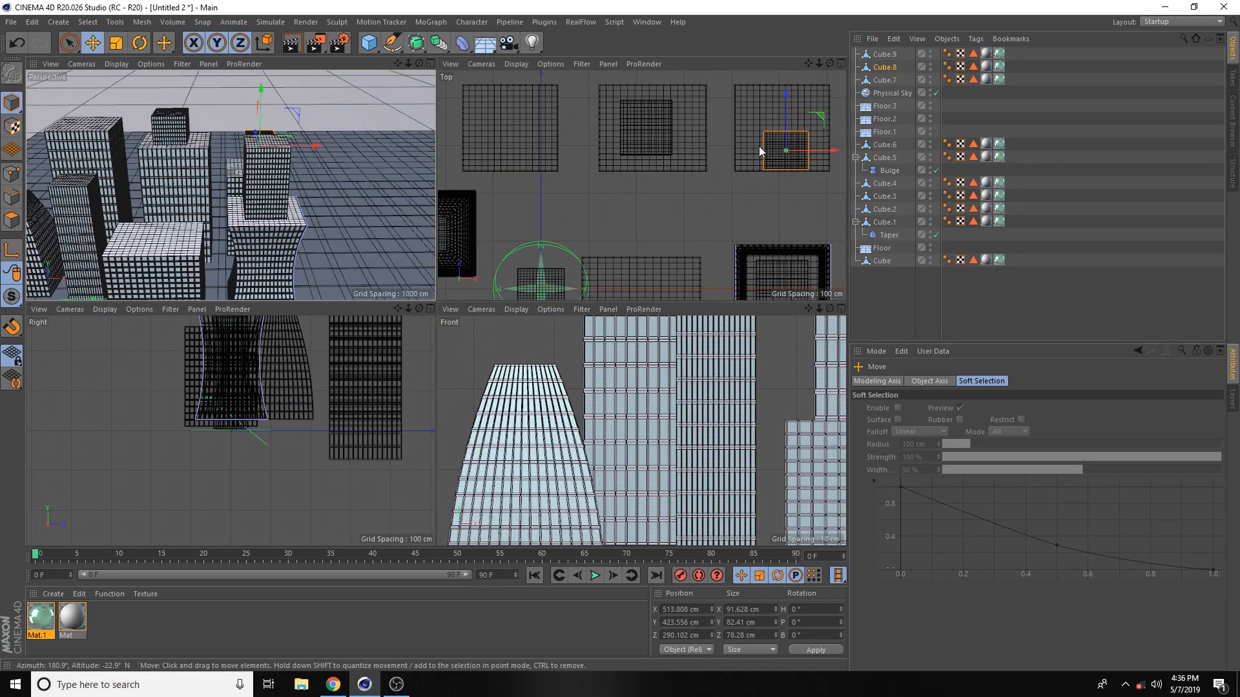
pyautogui.moveTo(784, 107); pyautogui.dragTo(790, 82)
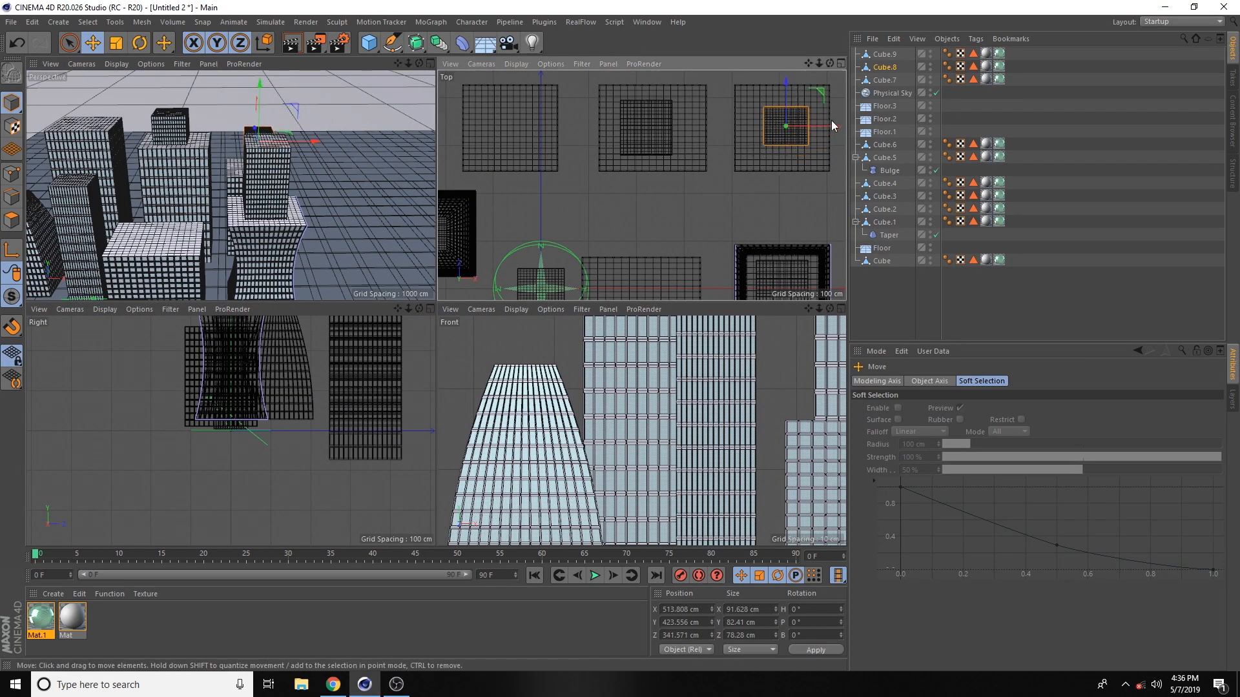
# Center the rooftop block on the middle rear building by moving it to about X 234 cm
pyautogui.click(657, 131)
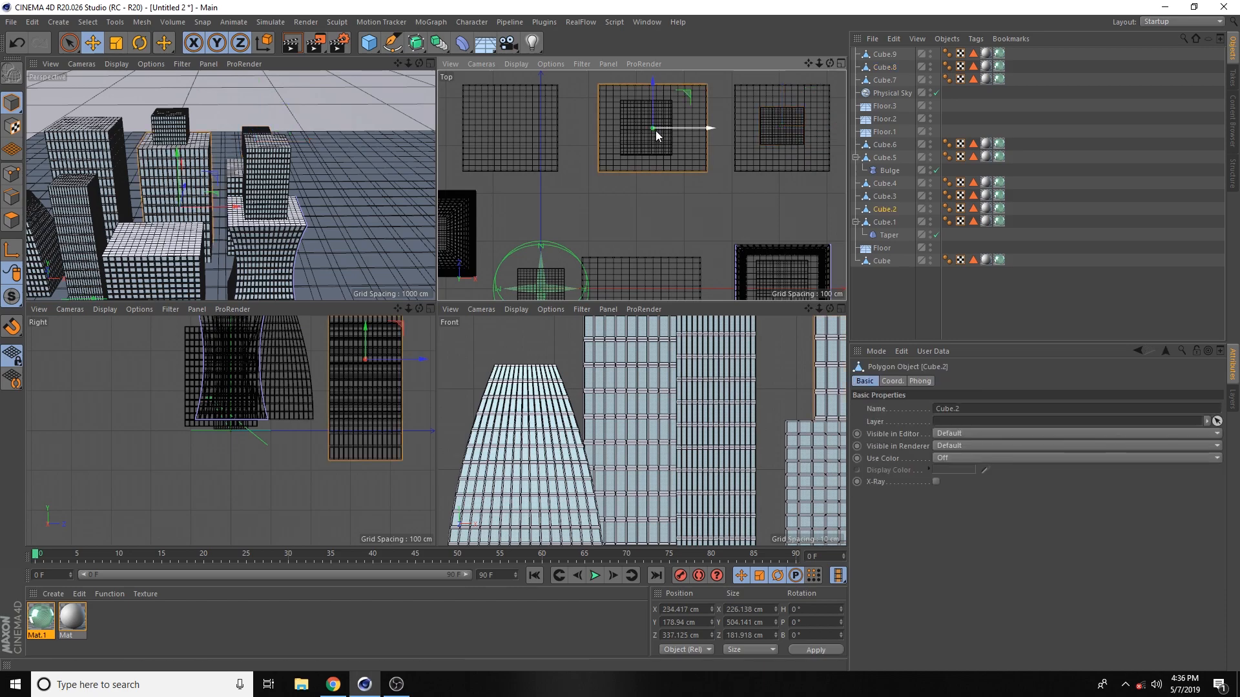
pyautogui.click(167, 126)
pyautogui.moveTo(699, 131); pyautogui.dragTo(702, 124)
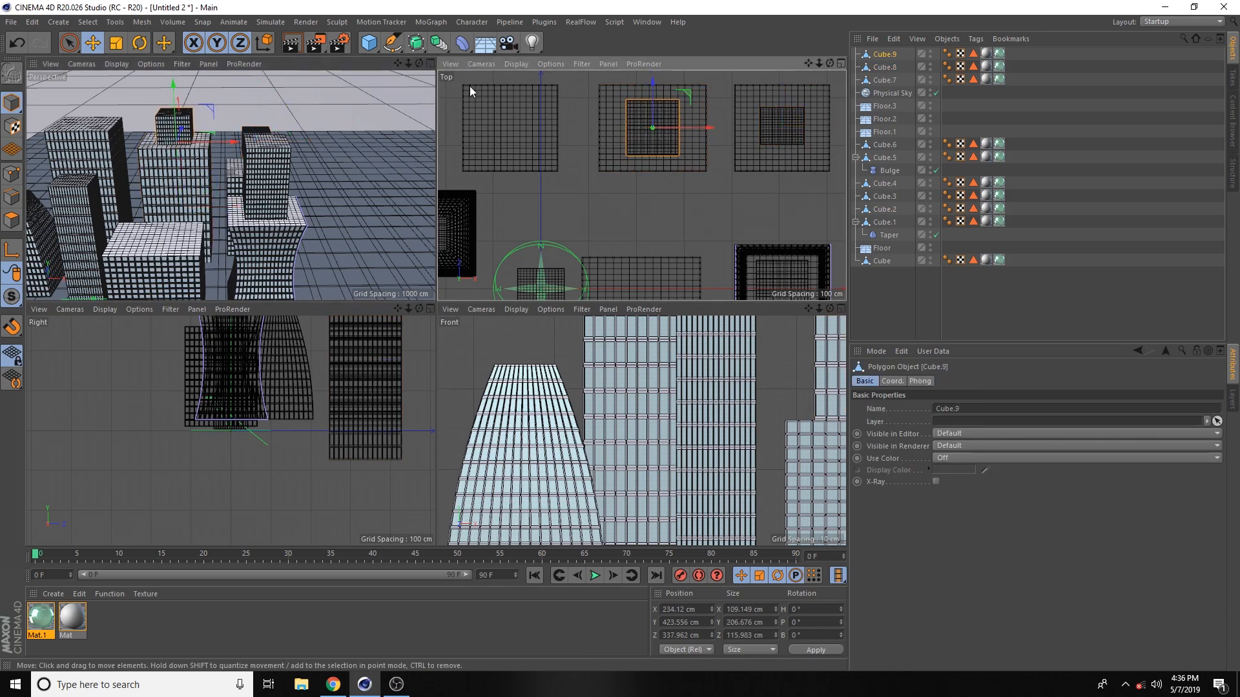
# Add a cylinder primitive and raise it above the buildings to about Y 605 cm
pyautogui.click(432, 65)
pyautogui.scroll(-5, 408, 256)
pyautogui.keyDown('alt'); pyautogui.moveTo(342, 376); pyautogui.dragTo(376, 365); pyautogui.keyUp('alt')
pyautogui.scroll(3, 762, 148)
pyautogui.keyDown('alt'); pyautogui.moveTo(452, 288); pyautogui.dragTo(548, 293, button='middle'); pyautogui.keyUp('alt')
pyautogui.keyDown('alt'); pyautogui.moveTo(547, 294); pyautogui.dragTo(538, 299); pyautogui.keyUp('alt')
pyautogui.scroll(1, 346, 317)
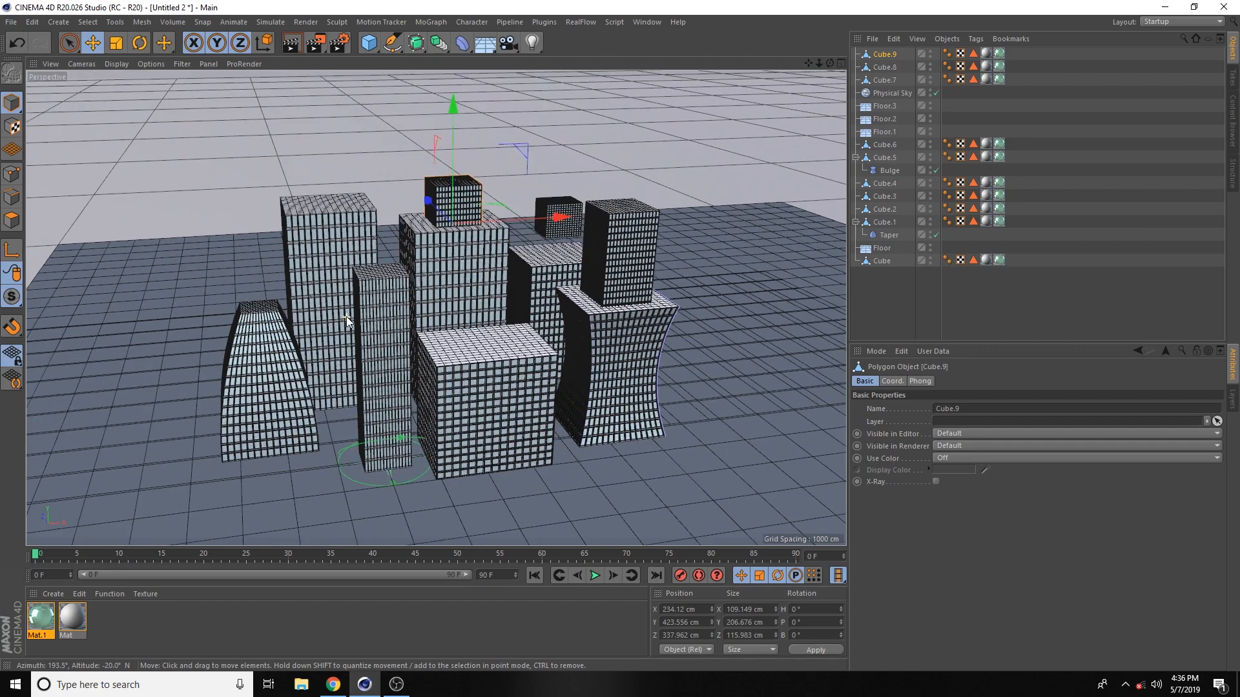
pyautogui.click(299, 244)
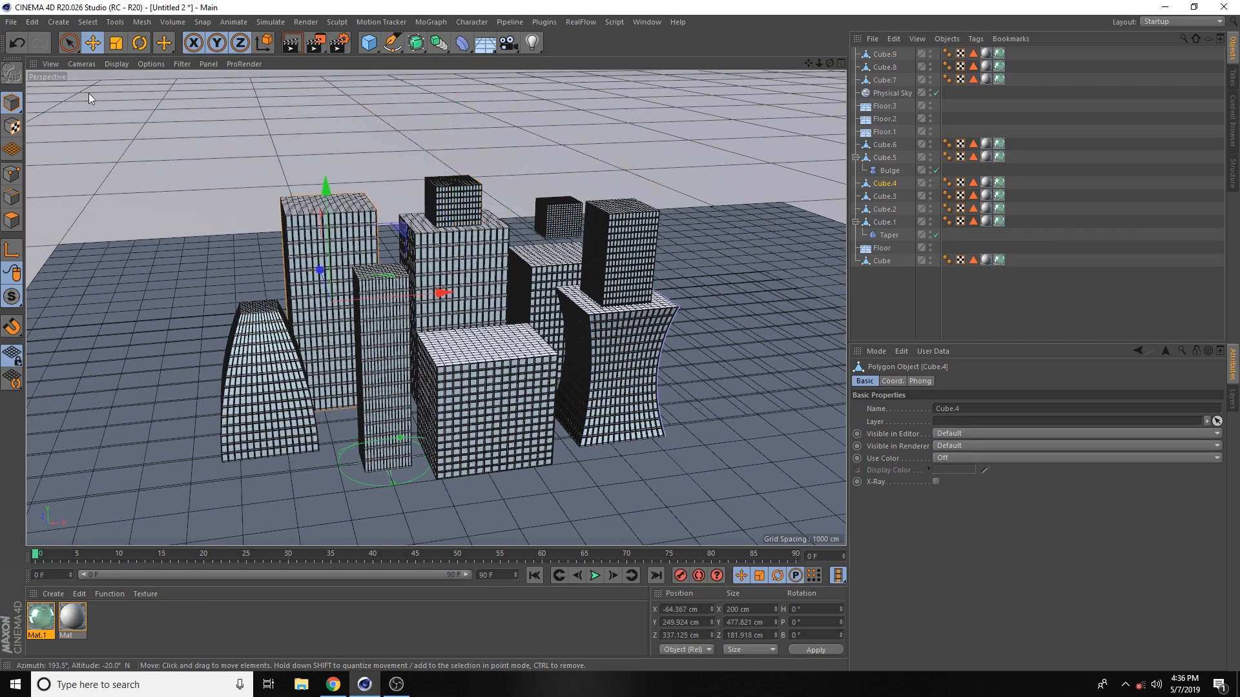
pyautogui.click(211, 113)
pyautogui.moveTo(365, 49); pyautogui.dragTo(556, 86)
pyautogui.moveTo(390, 372); pyautogui.dragTo(575, 335)
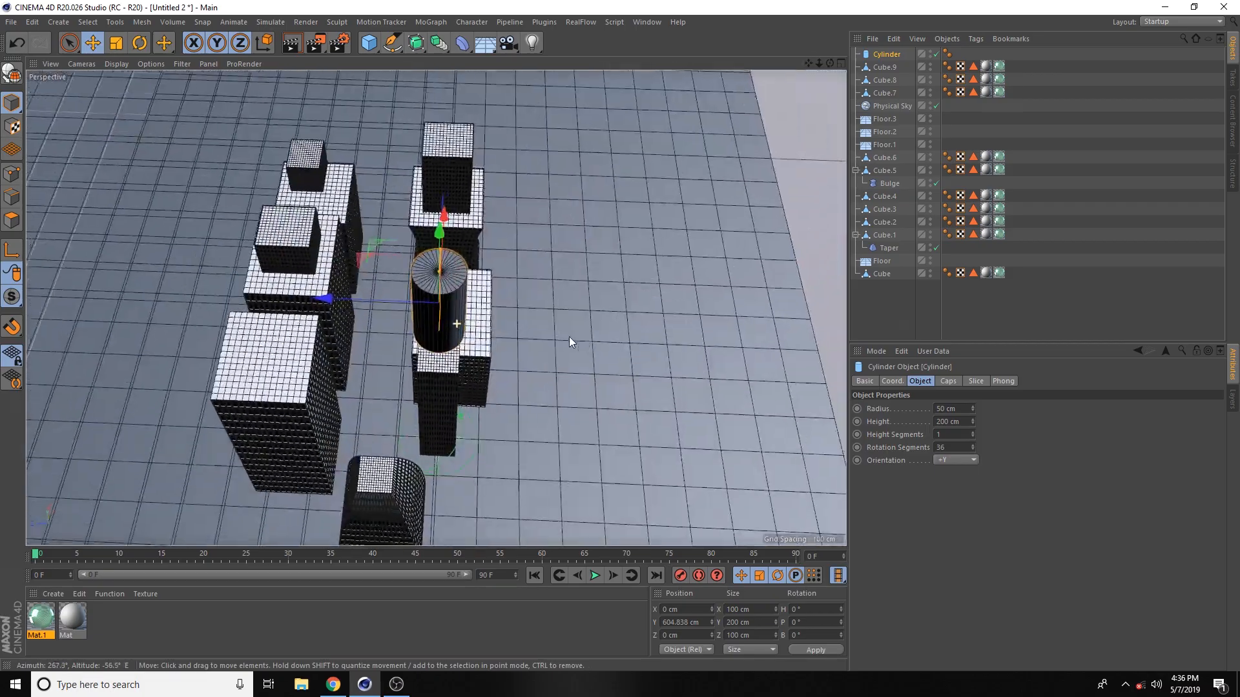
# Position the cylinder over the tallest rear building at about X -54 cm and Z 347 cm
pyautogui.moveTo(326, 299); pyautogui.dragTo(158, 335)
pyautogui.keyDown('alt'); pyautogui.moveTo(250, 292); pyautogui.dragTo(244, 261); pyautogui.keyUp('alt')
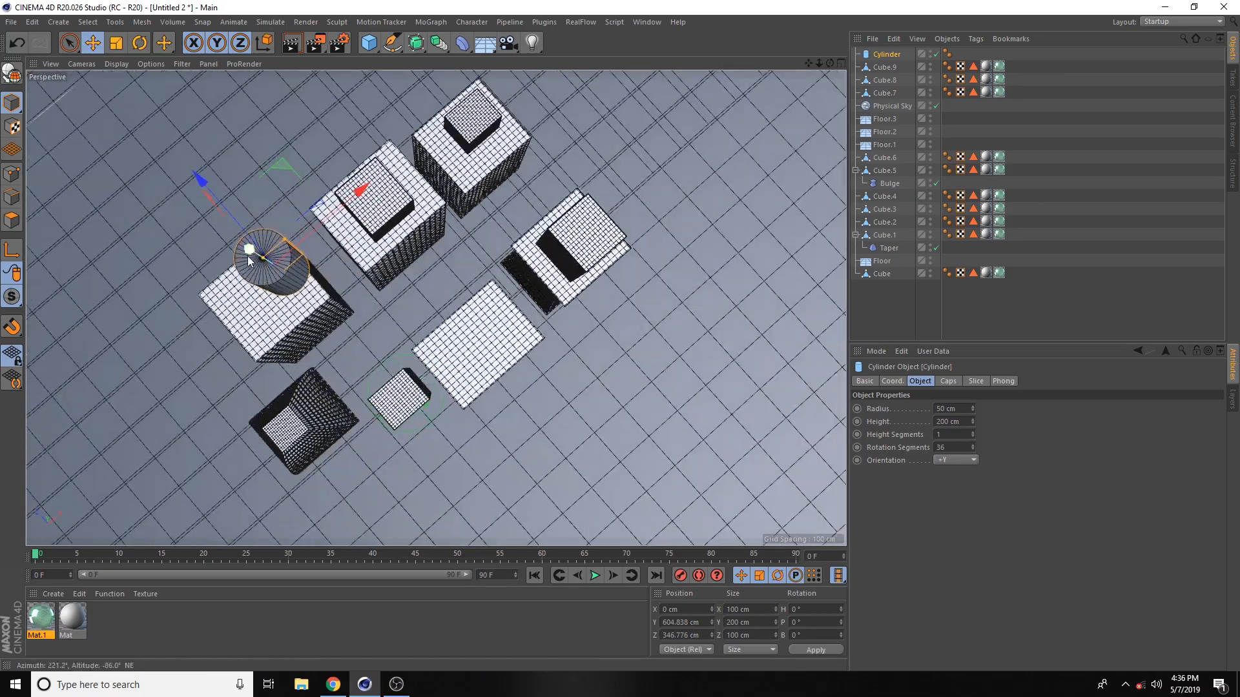
pyautogui.moveTo(358, 200); pyautogui.dragTo(334, 207)
pyautogui.keyDown('alt'); pyautogui.moveTo(276, 327); pyautogui.dragTo(222, 217); pyautogui.keyUp('alt')
pyautogui.keyDown('alt'); pyautogui.moveTo(377, 278); pyautogui.dragTo(303, 265, button='middle'); pyautogui.keyUp('alt')
pyautogui.keyDown('alt'); pyautogui.moveTo(354, 271); pyautogui.dragTo(362, 258); pyautogui.keyUp('alt')
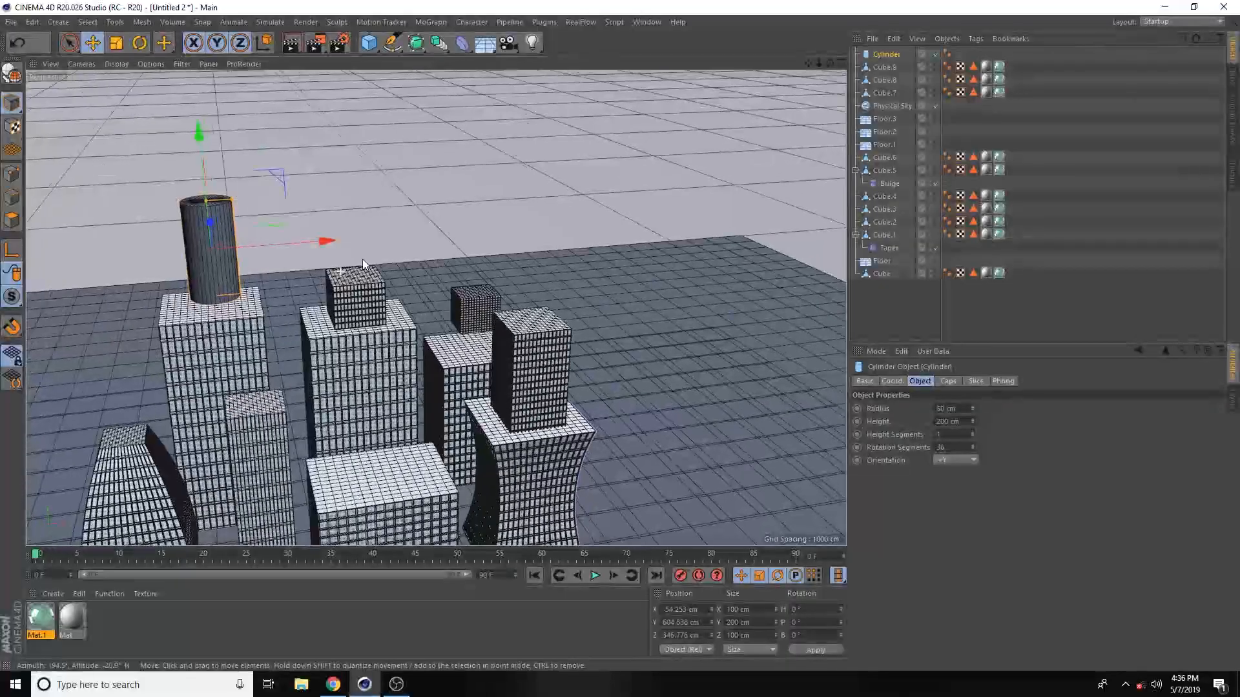
pyautogui.scroll(4, 156, 239)
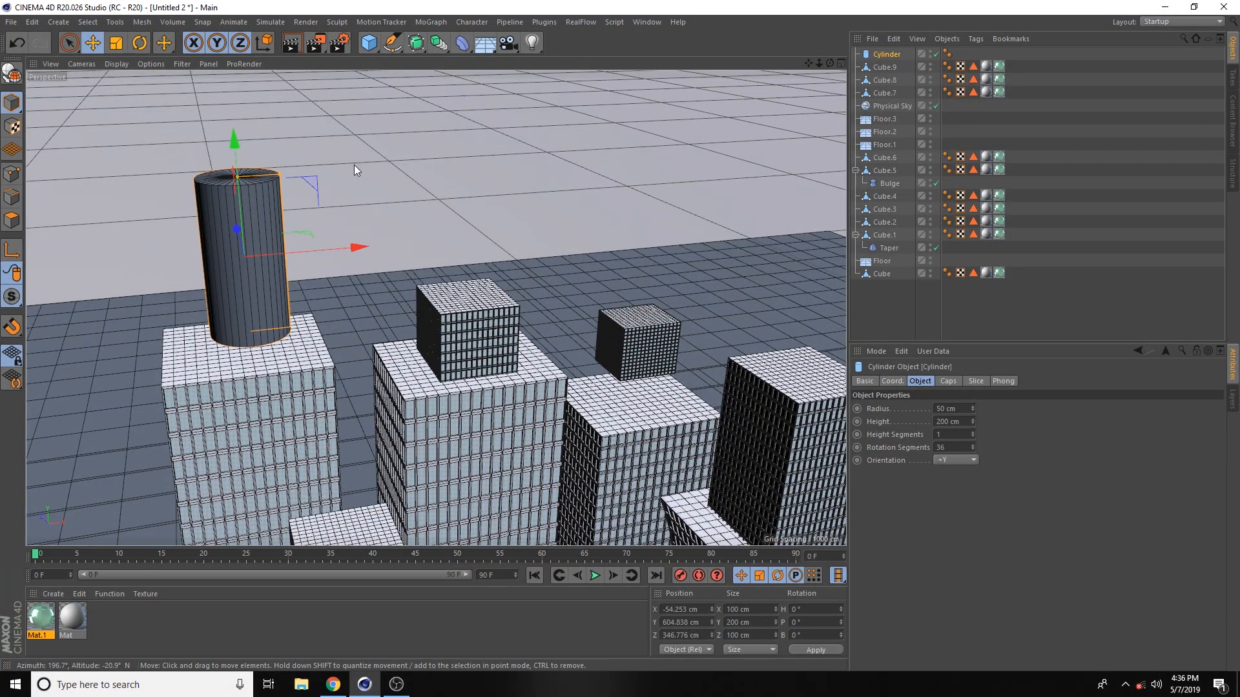
# Shrink the cylinder to about 21 cm radius and 85 cm height, centered on the tallest rear roof at about X -62, Y 535, Z 336 cm
pyautogui.moveTo(280, 175); pyautogui.dragTo(244, 217)
pyautogui.moveTo(229, 149); pyautogui.dragTo(231, 206)
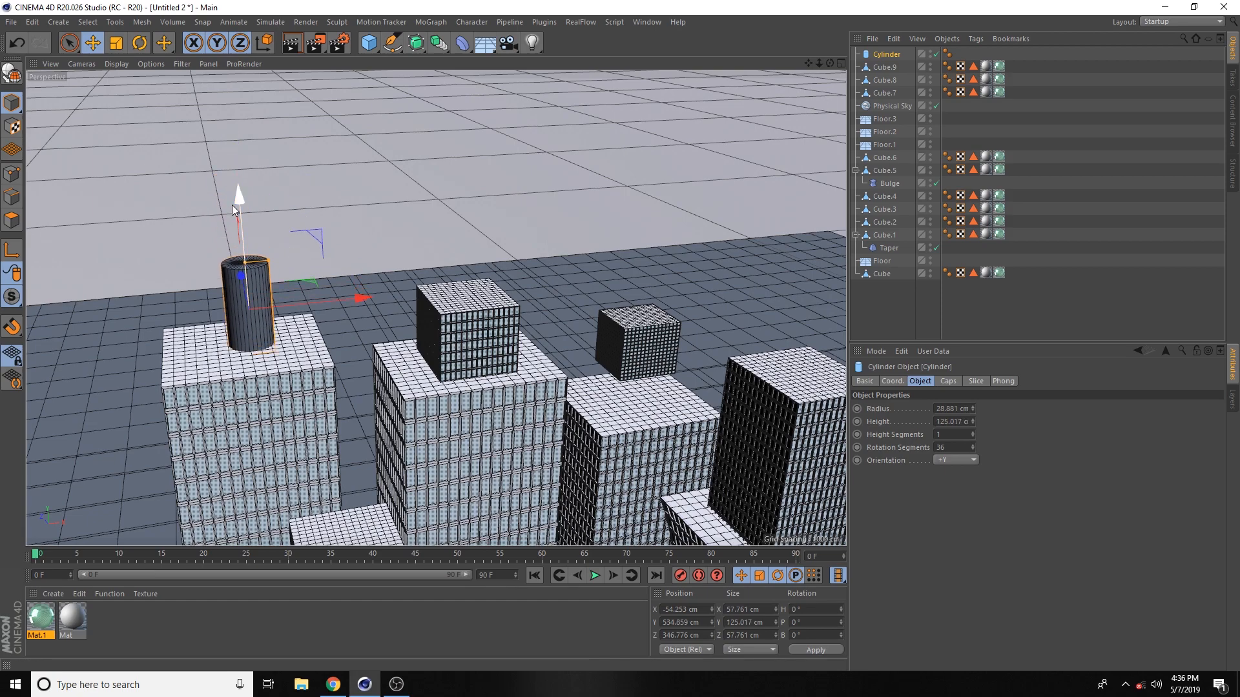
pyautogui.click(841, 63)
pyautogui.moveTo(565, 123); pyautogui.dragTo(557, 126)
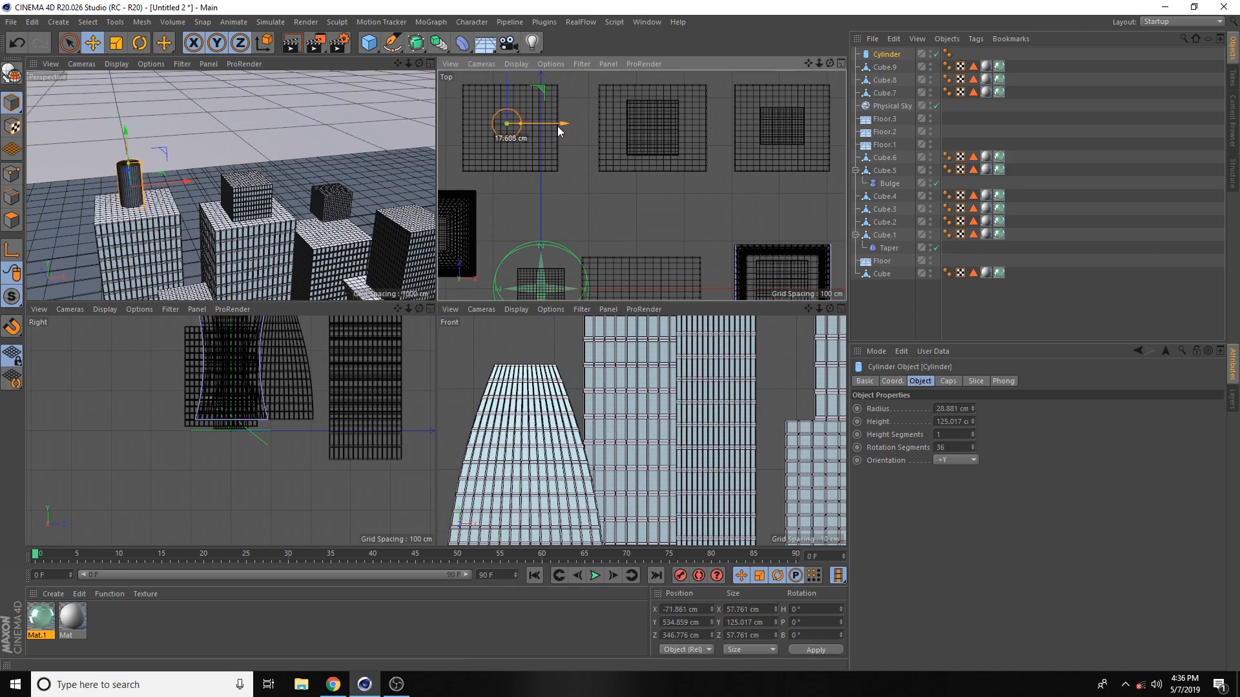
pyautogui.moveTo(509, 86); pyautogui.dragTo(510, 91)
pyautogui.moveTo(559, 130); pyautogui.dragTo(563, 130)
pyautogui.click(429, 65)
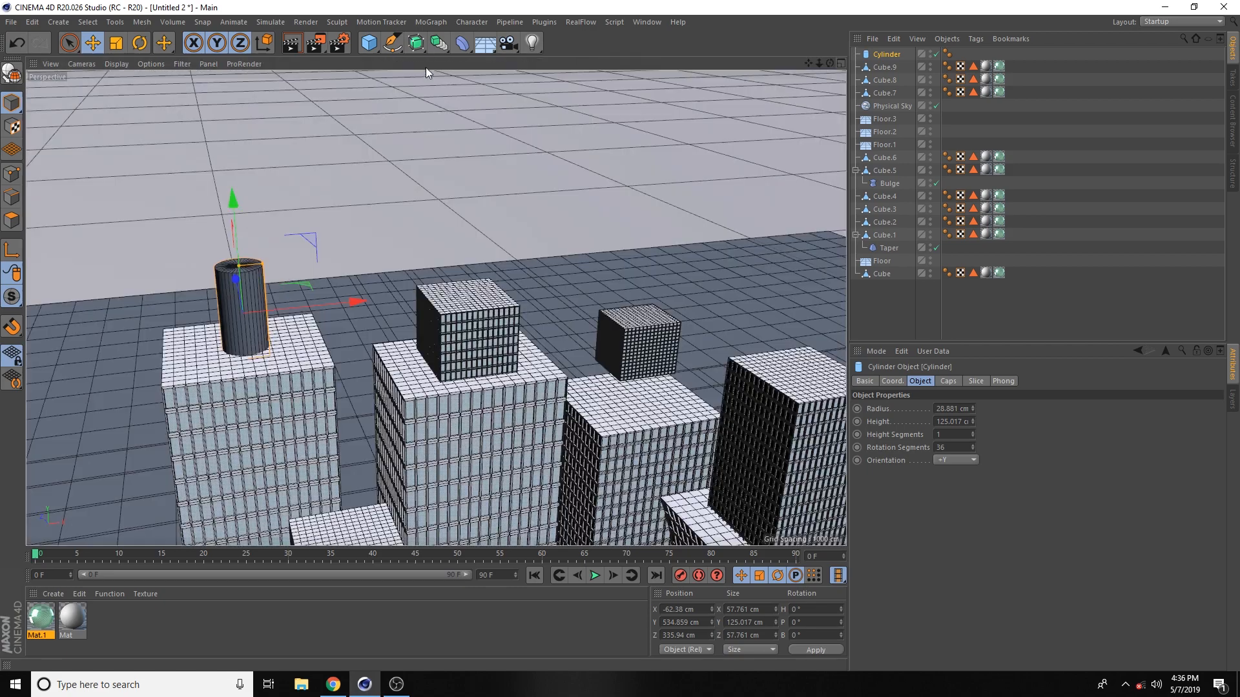
pyautogui.moveTo(237, 268); pyautogui.dragTo(258, 281)
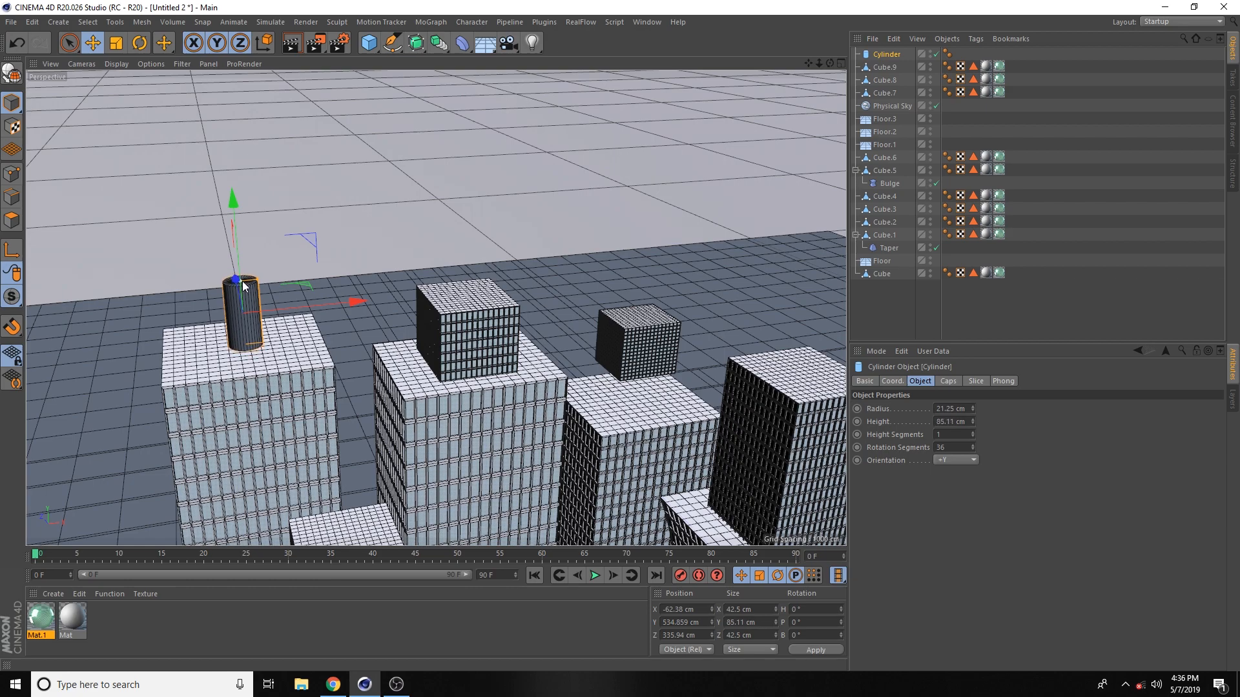
# Duplicate the cylinder upward to about Y 606 cm and shrink the copy to about 15 cm radius and 72 cm height
pyautogui.moveTo(238, 210); pyautogui.dragTo(236, 146)
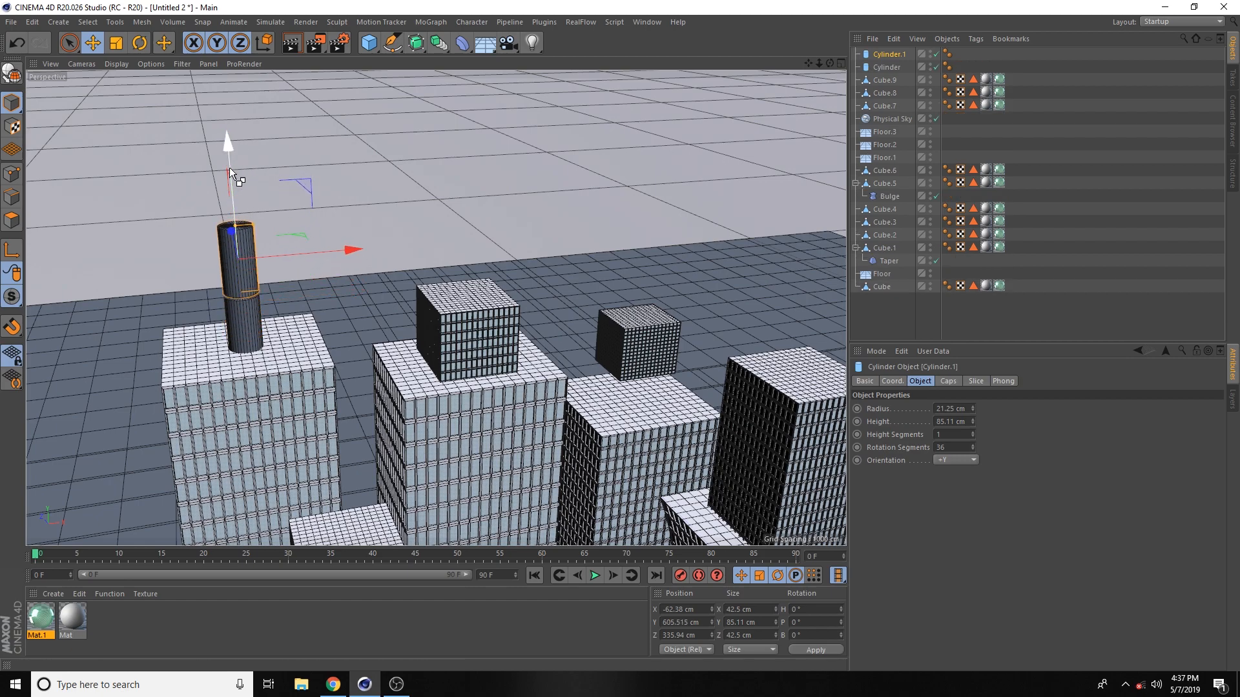
pyautogui.scroll(3, 232, 226)
pyautogui.scroll(2, 231, 226)
pyautogui.moveTo(276, 233); pyautogui.dragTo(244, 244)
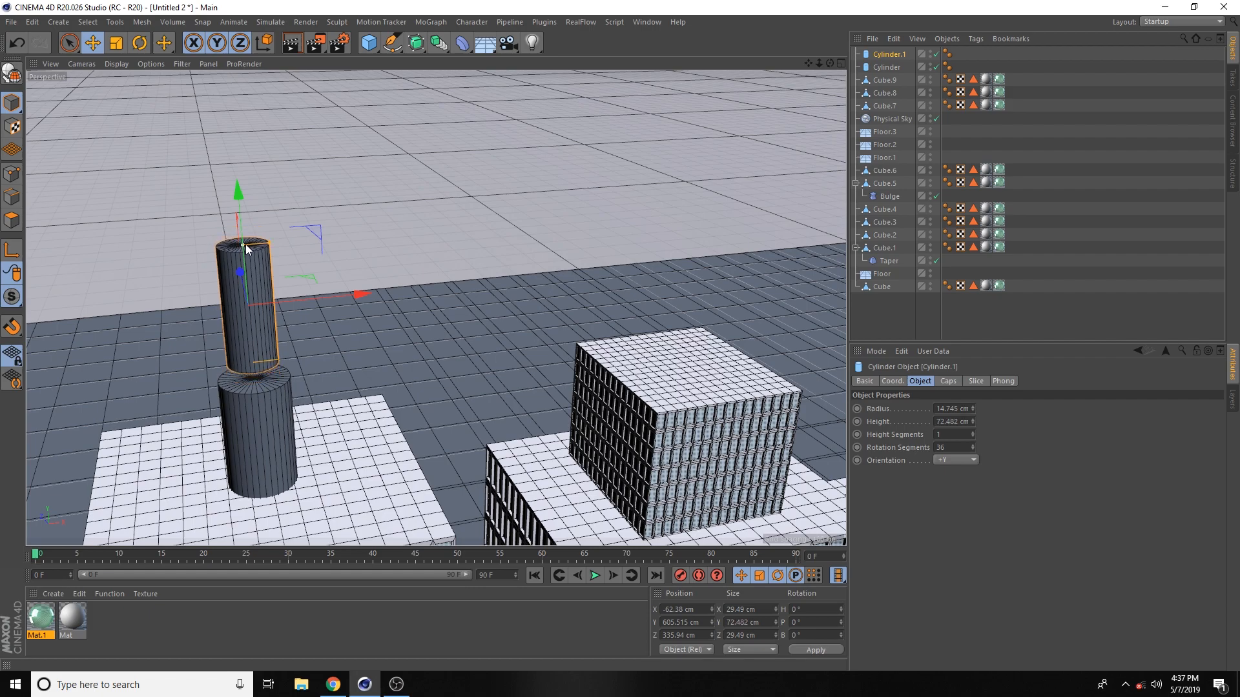
# Stack a third, thinner cylinder copy on the spire at about Y 662 cm, with about 10 cm radius and 65 cm height
pyautogui.moveTo(236, 200); pyautogui.dragTo(231, 131)
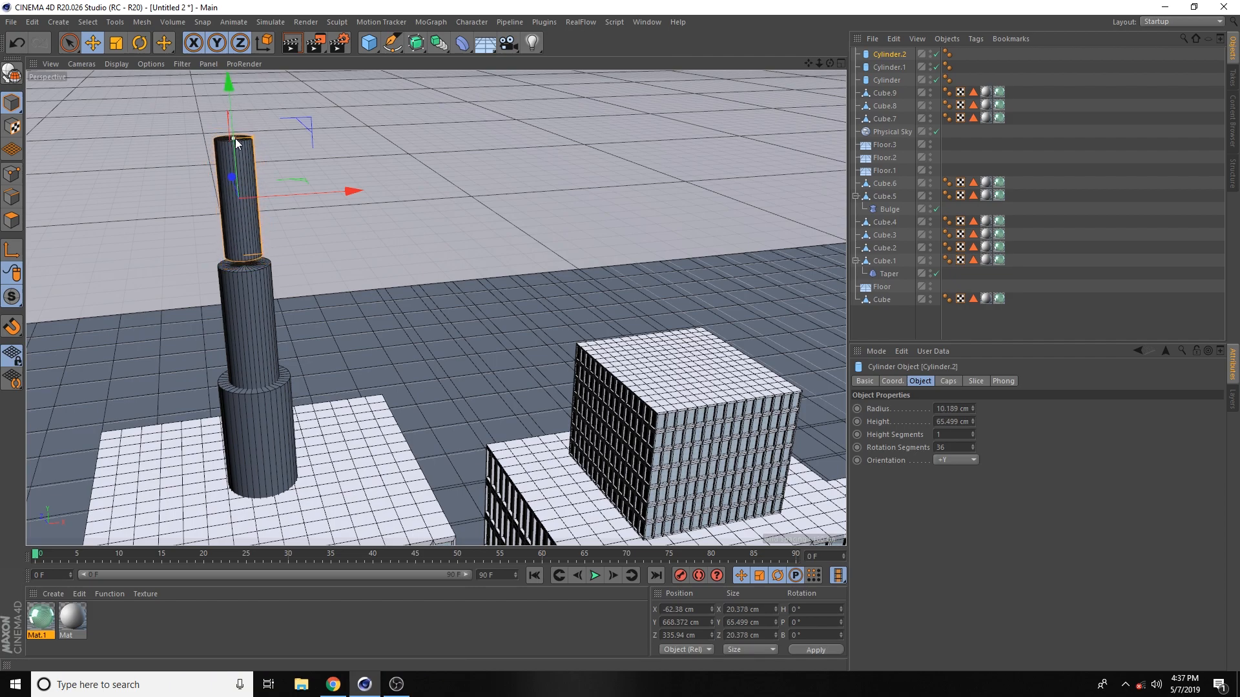
pyautogui.moveTo(230, 86); pyautogui.dragTo(234, 97)
# Examine the building group and its rooftop spire from several distances and angles
pyautogui.scroll(-5, 332, 294)
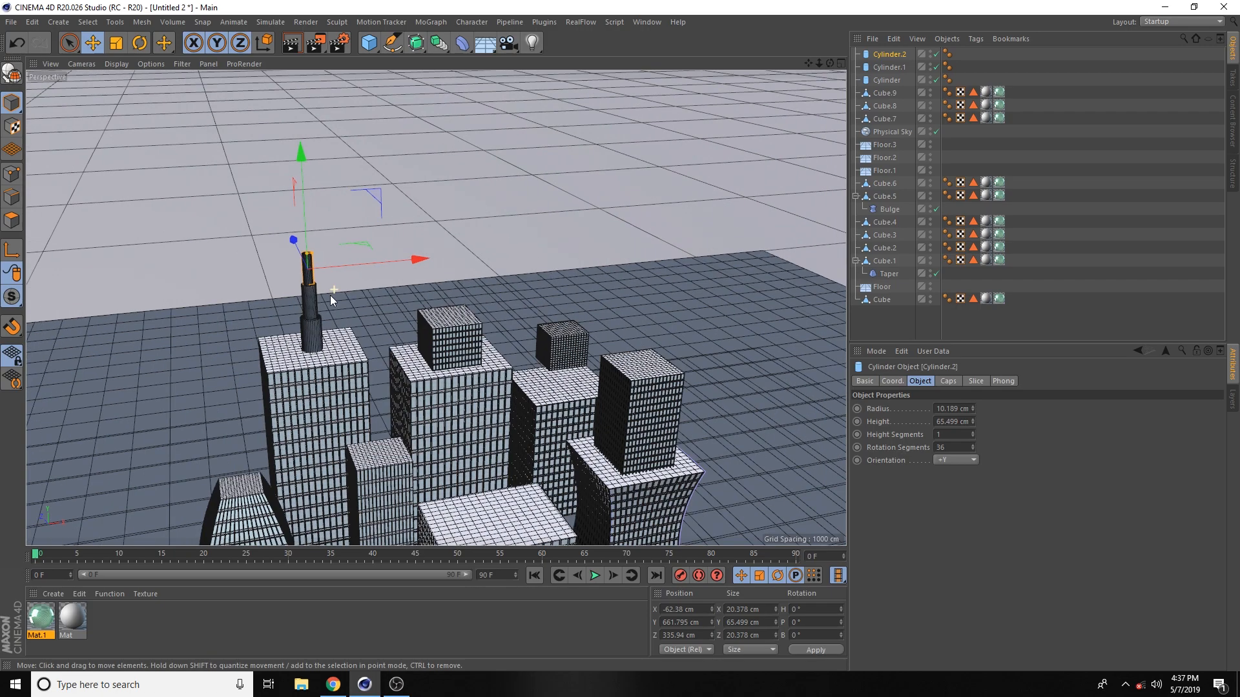
pyautogui.scroll(-3, 331, 296)
pyautogui.scroll(6, 517, 310)
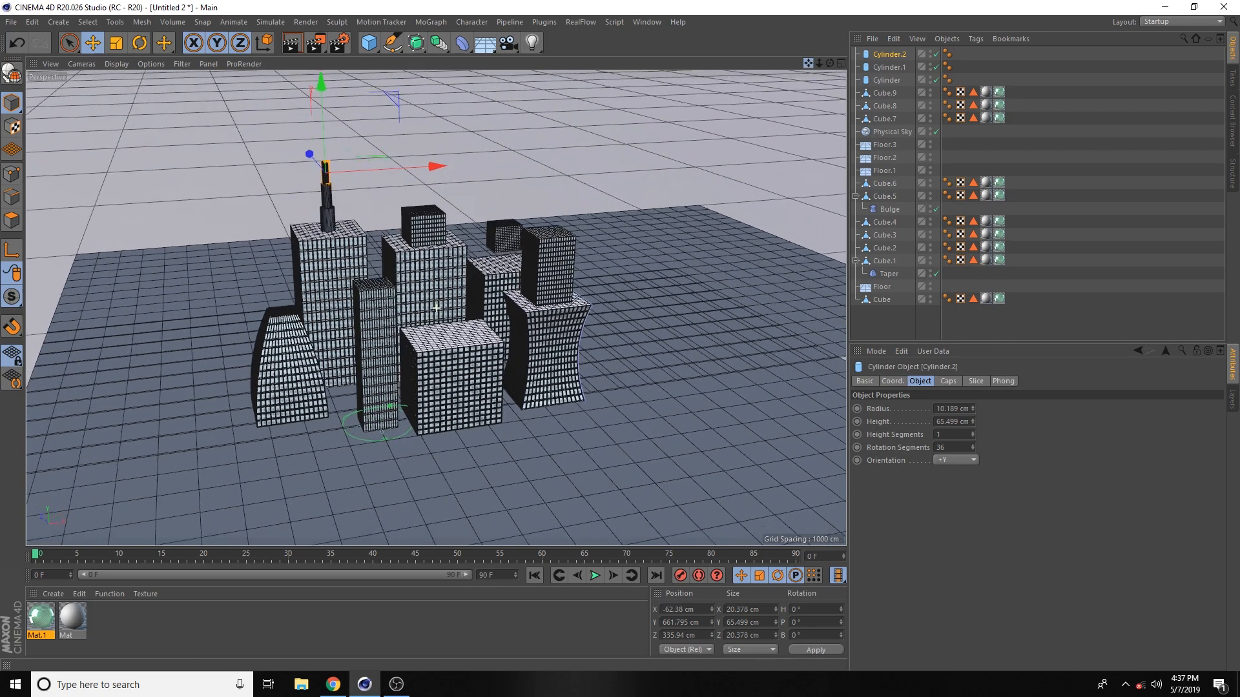
pyautogui.keyDown('alt'); pyautogui.moveTo(645, 284); pyautogui.dragTo(555, 333); pyautogui.keyUp('alt')
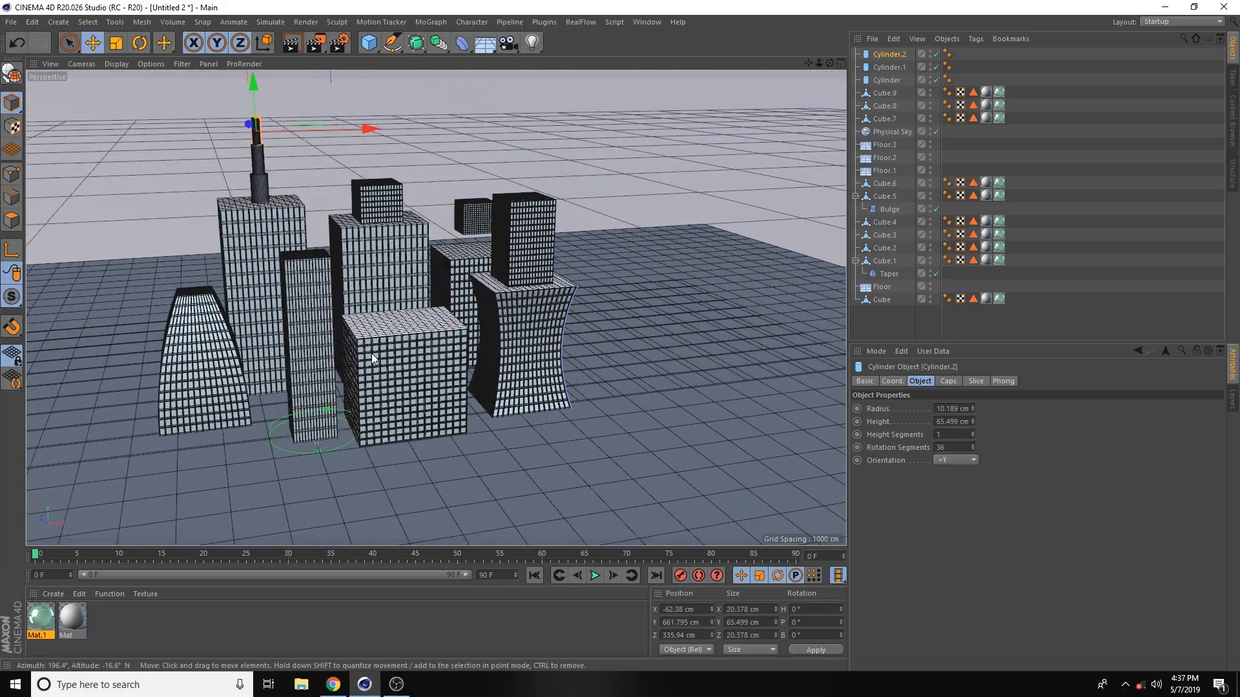
pyautogui.click(375, 355)
pyautogui.scroll(5, 377, 365)
pyautogui.keyDown('alt'); pyautogui.moveTo(488, 375); pyautogui.dragTo(506, 390); pyautogui.keyUp('alt')
pyautogui.scroll(4, 380, 360)
pyautogui.scroll(-4, 370, 363)
pyautogui.click(749, 110)
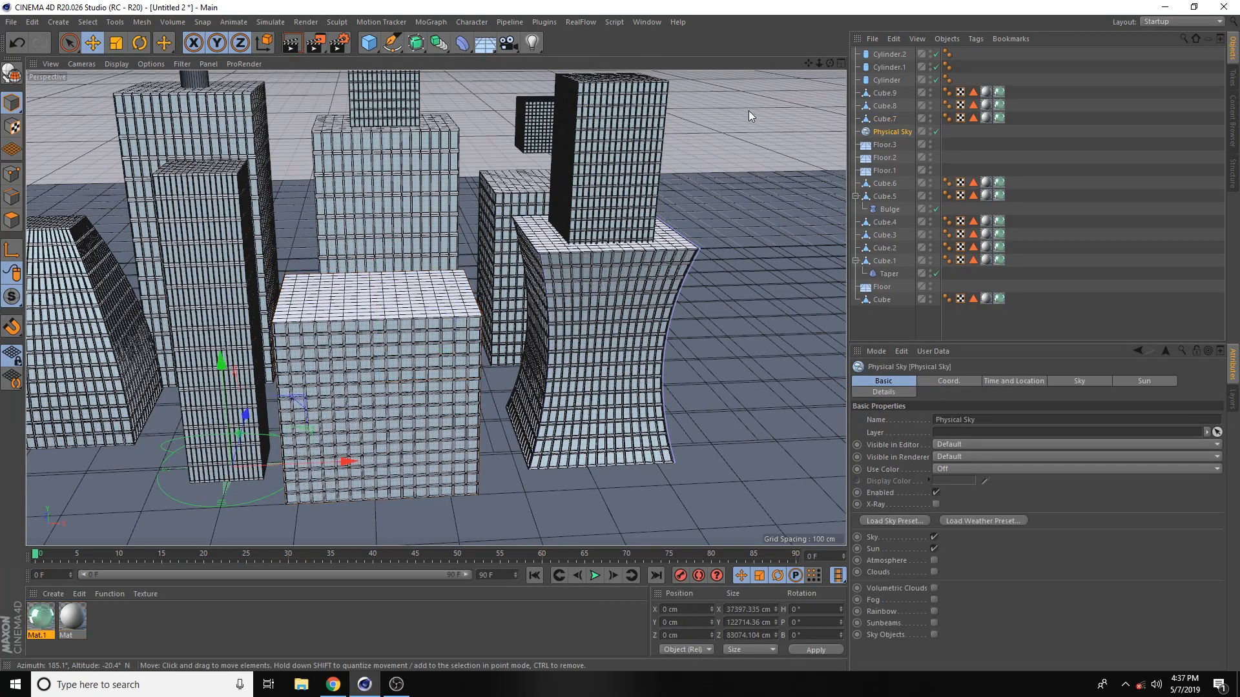
# Add a text spline to the scene
pyautogui.click(460, 48)
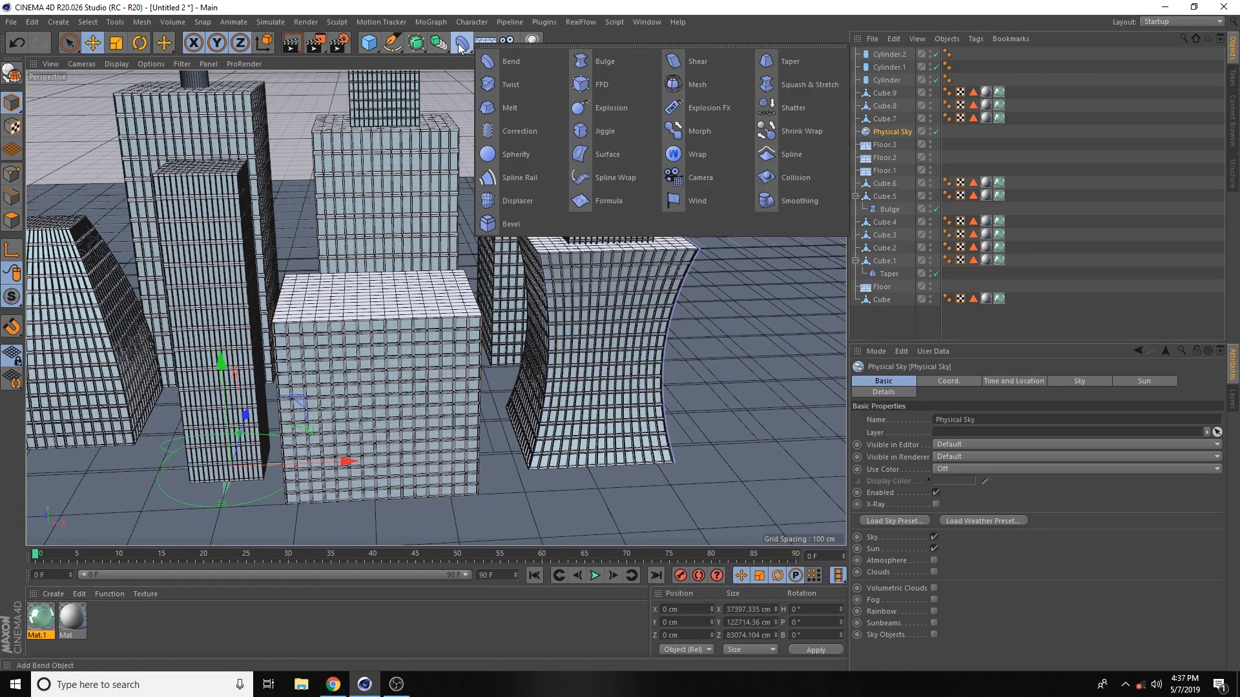
pyautogui.click(392, 49)
pyautogui.click(609, 83)
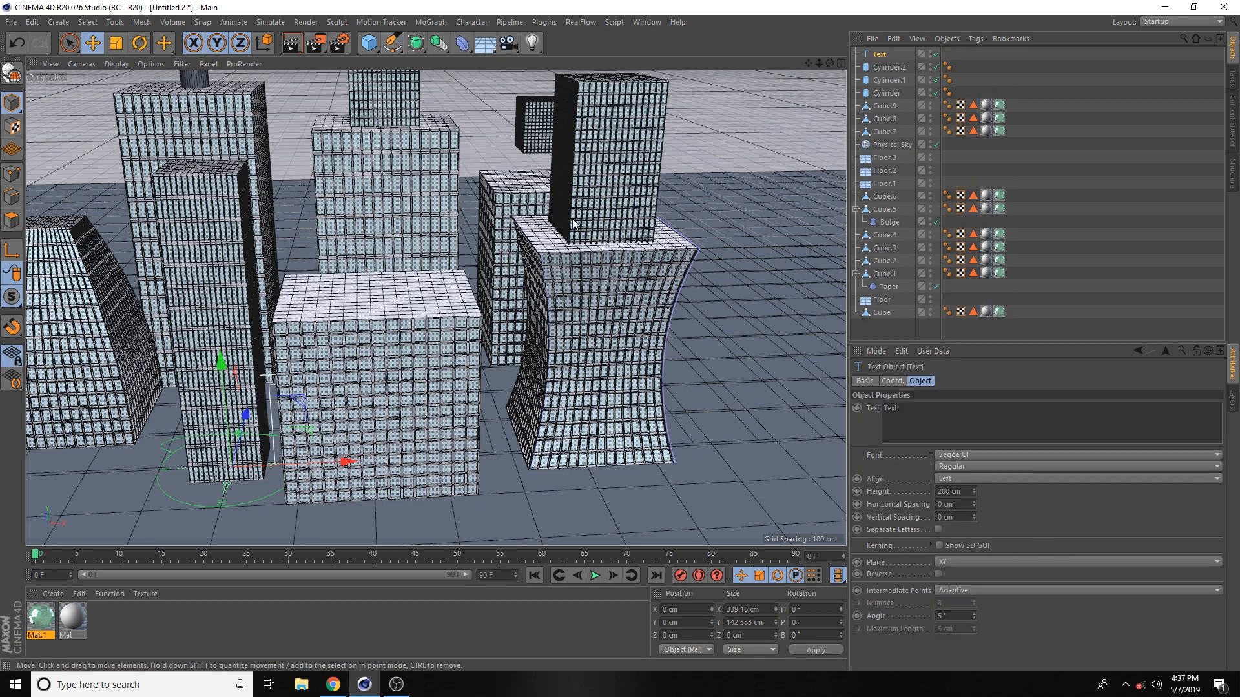
# Move the text spline in front of the buildings to about Z -366 cm
pyautogui.scroll(-6, 562, 239)
pyautogui.keyDown('alt'); pyautogui.moveTo(407, 410); pyautogui.dragTo(562, 446); pyautogui.keyUp('alt')
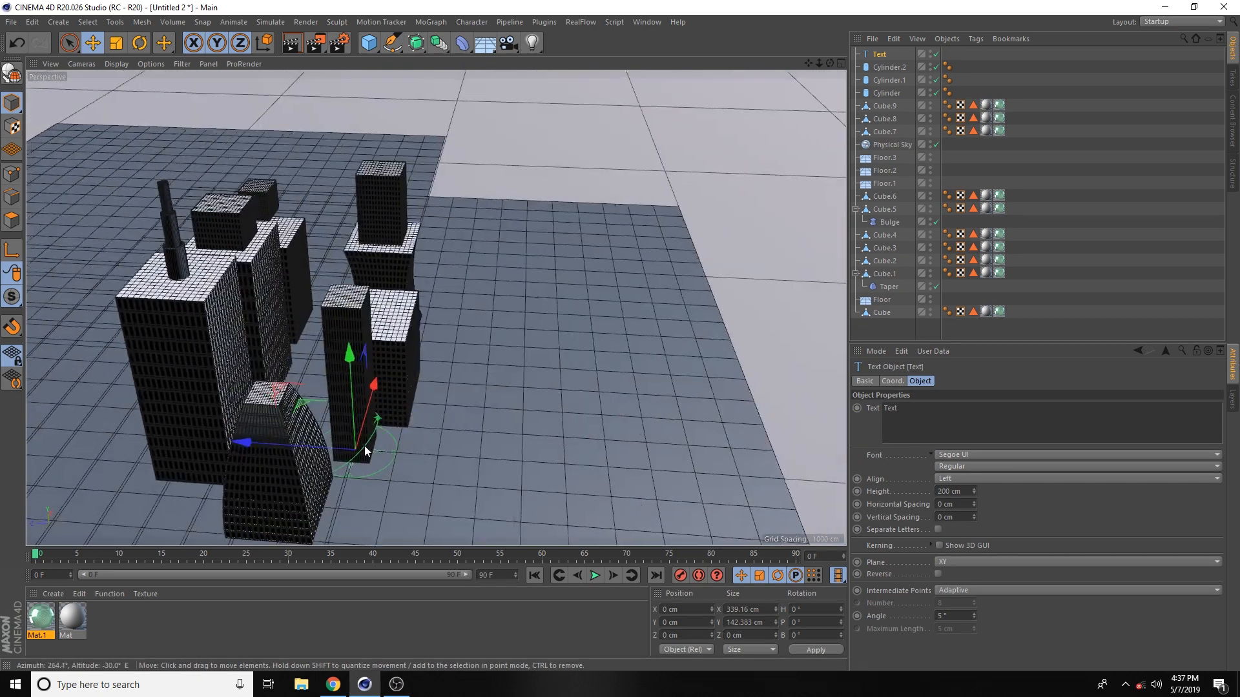
pyautogui.moveTo(242, 443); pyautogui.dragTo(401, 454)
pyautogui.keyDown('alt'); pyautogui.moveTo(642, 407); pyautogui.dragTo(498, 416); pyautogui.keyUp('alt')
pyautogui.scroll(8, 501, 410)
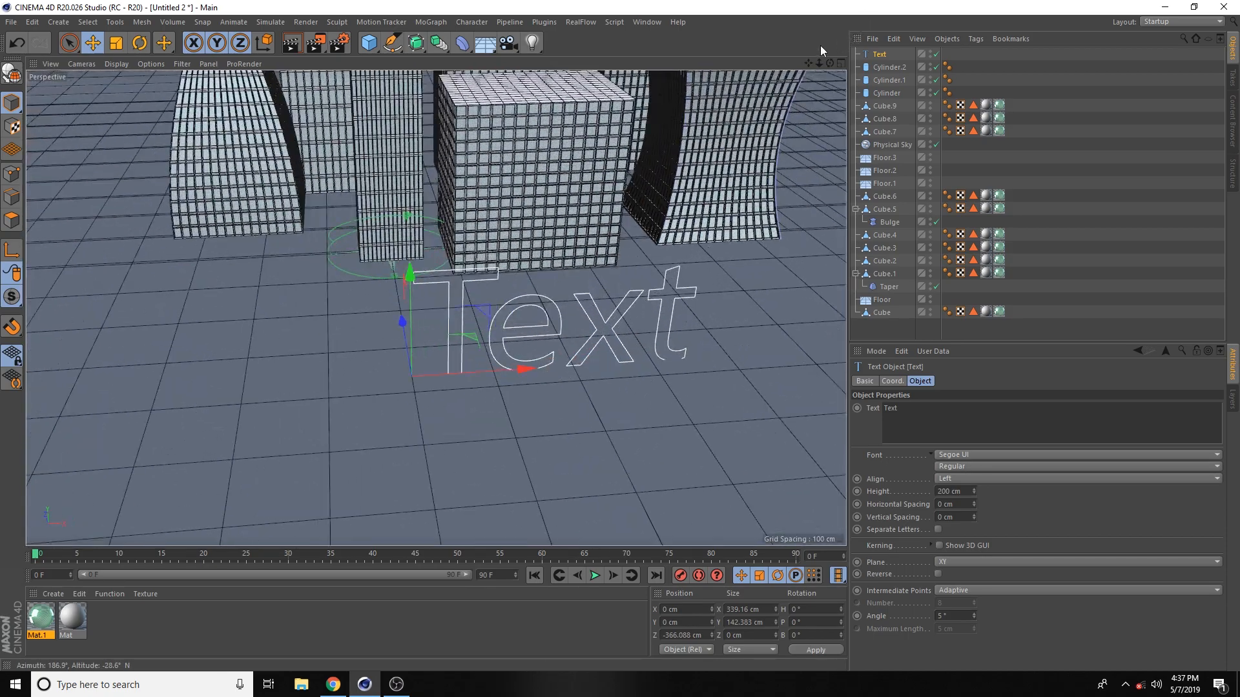
pyautogui.moveTo(808, 64); pyautogui.dragTo(671, 65)
pyautogui.moveTo(925, 419); pyautogui.dragTo(738, 412)
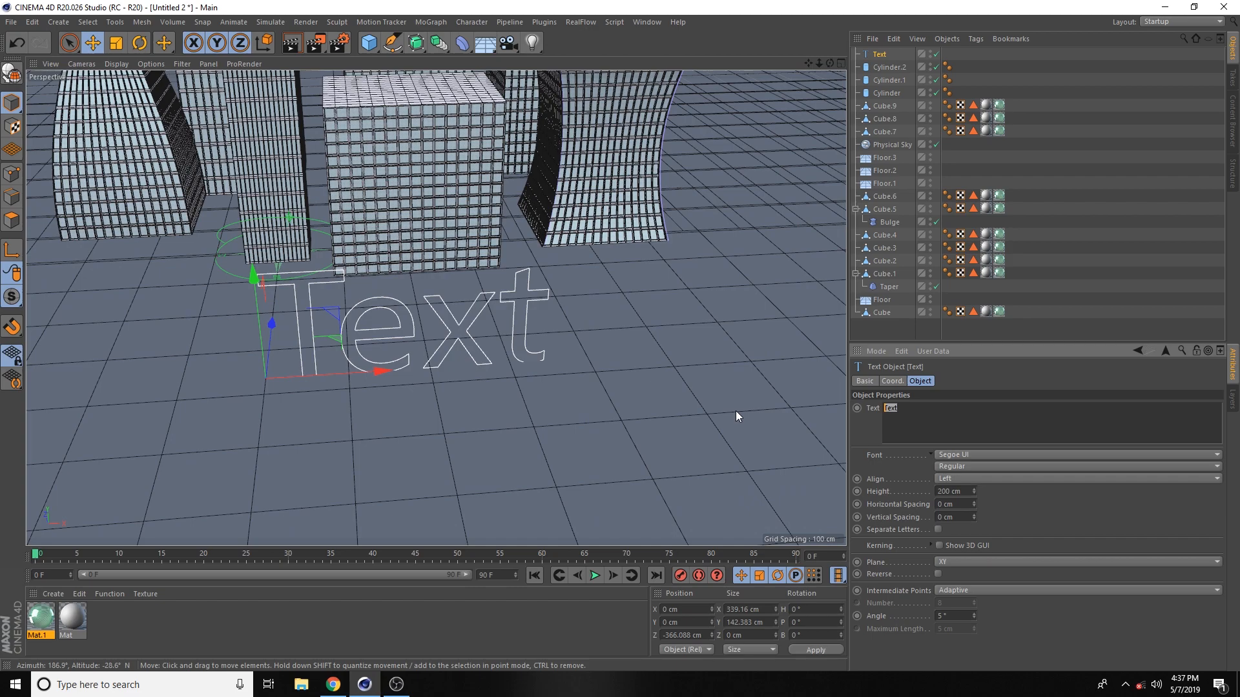
pyautogui.press('BackSpace')
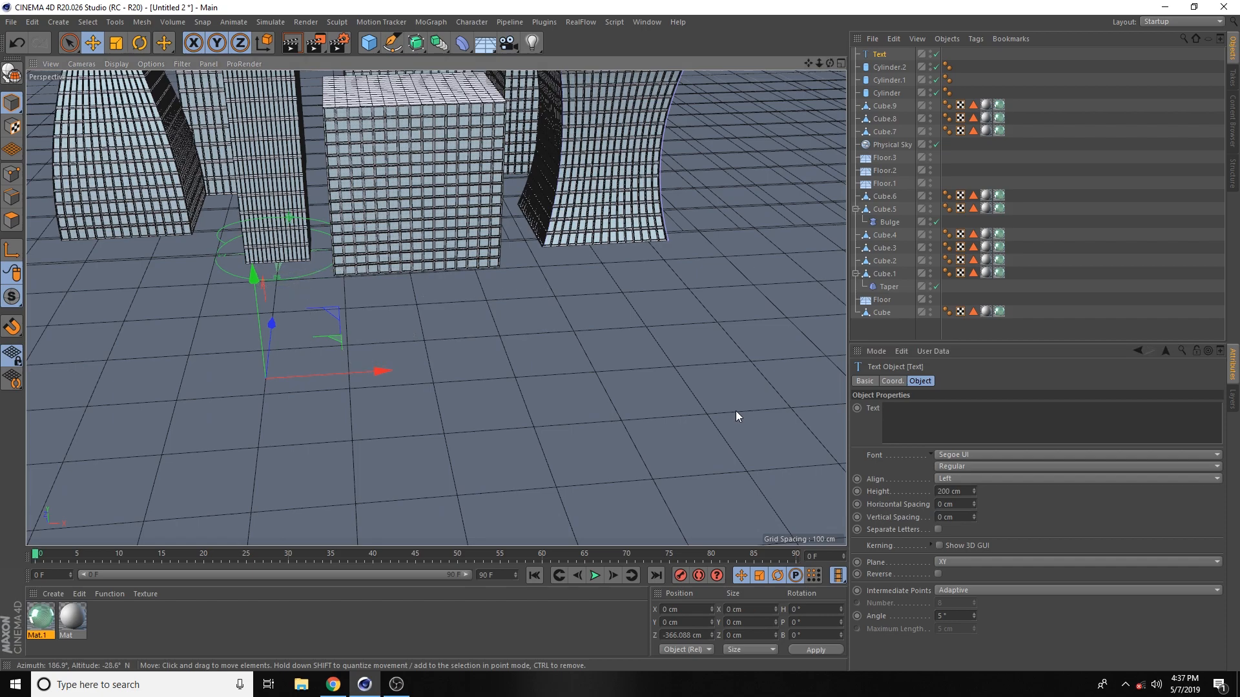
pyautogui.hotkey('ctrl', 'z')
# Change the spline's text to "Studio FX" and move it in front of the buildings to about Z -236 cm
pyautogui.moveTo(935, 417); pyautogui.dragTo(751, 420)
pyautogui.write('S')
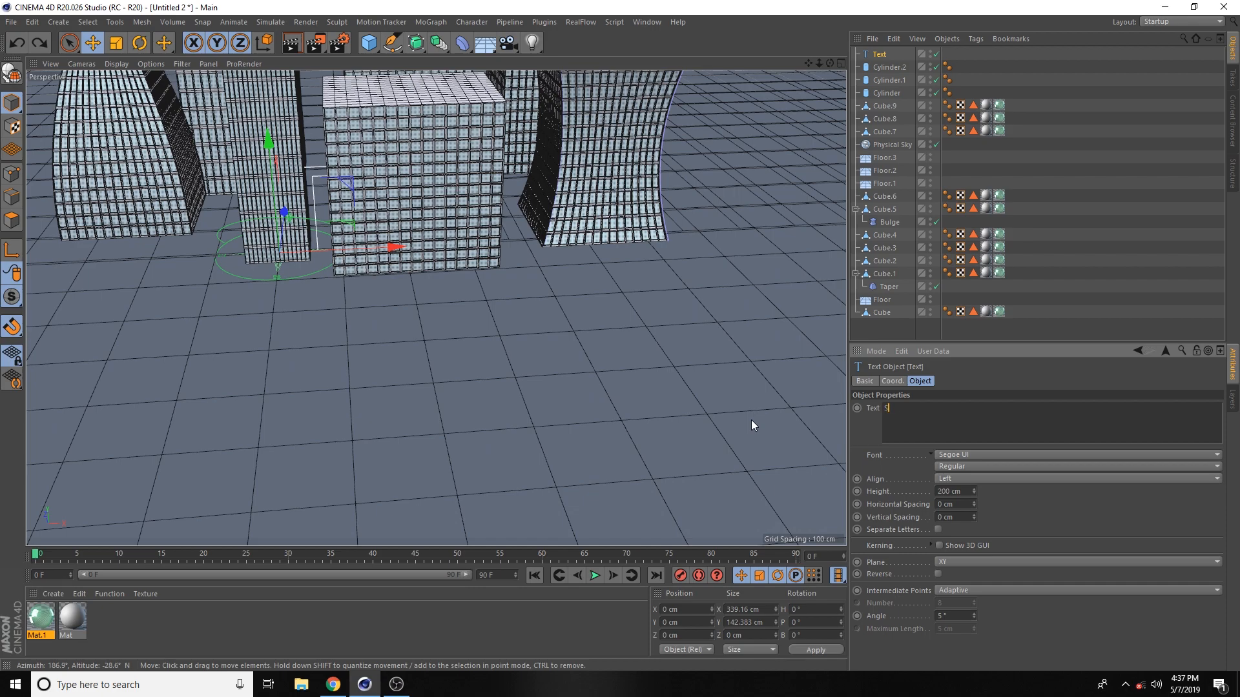
pyautogui.write('tudio FX')
pyautogui.click(86, 43)
pyautogui.keyDown('alt'); pyautogui.moveTo(562, 225); pyautogui.dragTo(523, 266); pyautogui.keyUp('alt')
pyautogui.moveTo(329, 167); pyautogui.dragTo(839, 462)
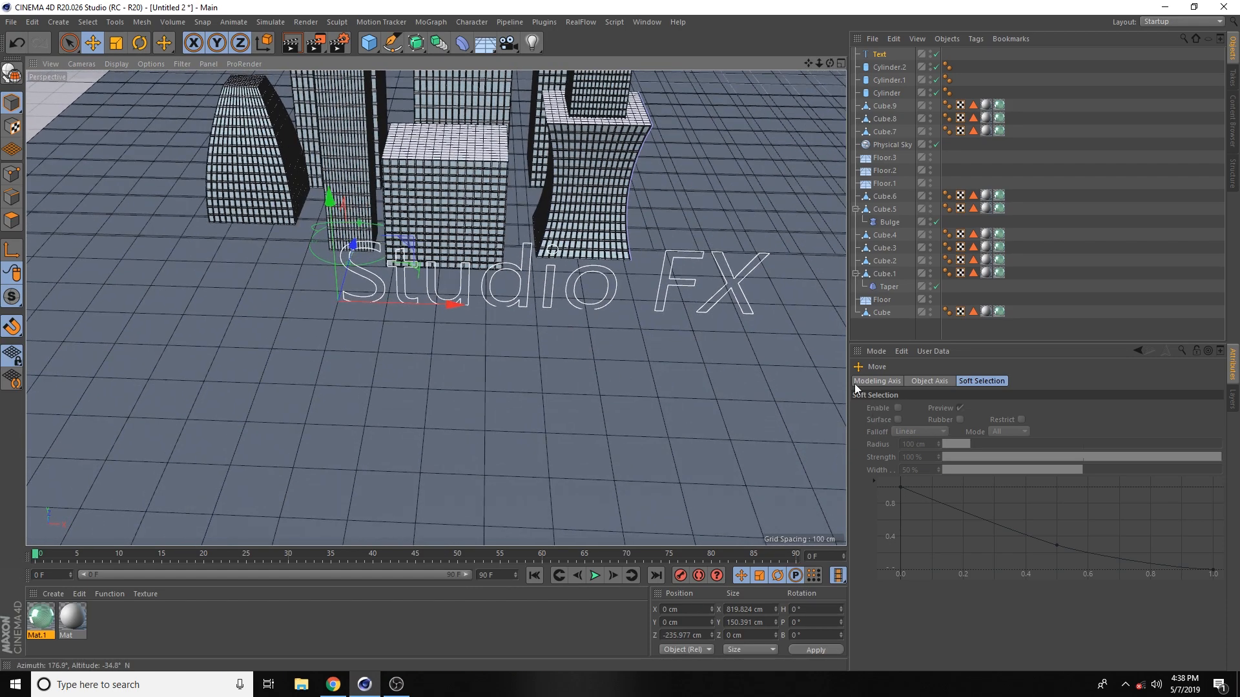
# Reduce the text height to 48 cm and shift the text to about X 70 cm, in front of the wide cube building
pyautogui.click(879, 55)
pyautogui.moveTo(974, 492); pyautogui.dragTo(974, 566)
pyautogui.moveTo(456, 307); pyautogui.dragTo(495, 283)
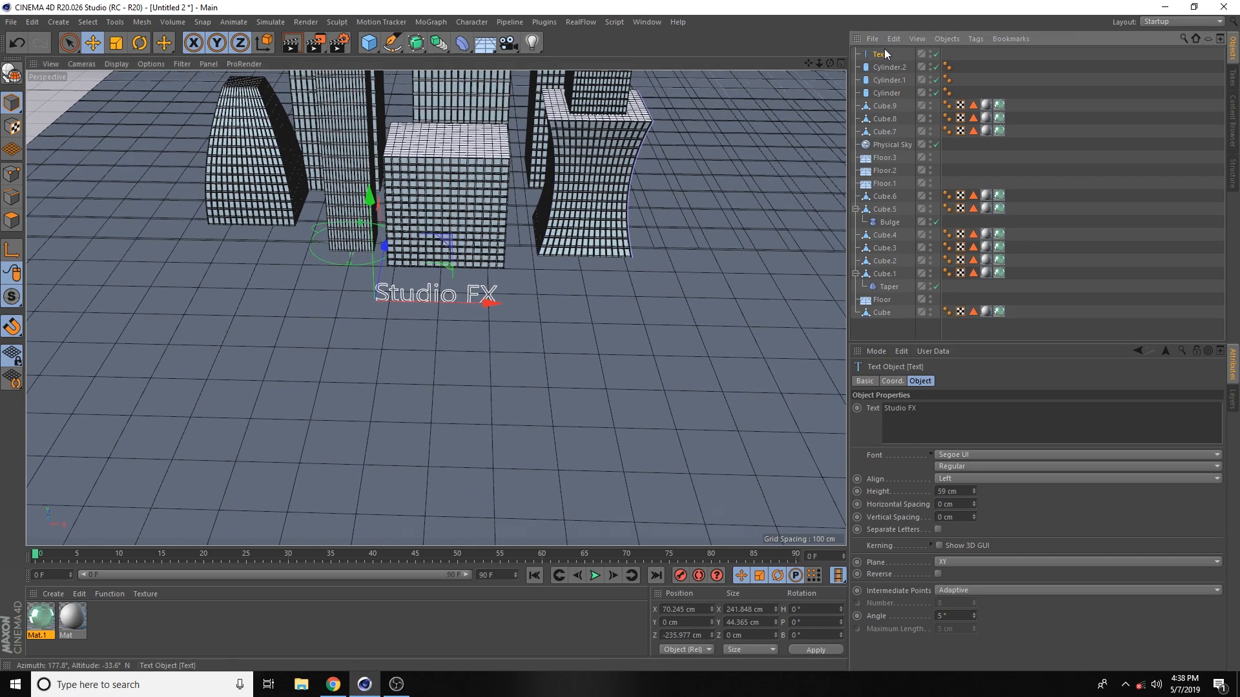
pyautogui.moveTo(975, 495); pyautogui.dragTo(975, 517)
pyautogui.keyDown('alt'); pyautogui.moveTo(423, 349); pyautogui.dragTo(352, 410); pyautogui.keyUp('alt')
pyautogui.moveTo(476, 195); pyautogui.dragTo(536, 148)
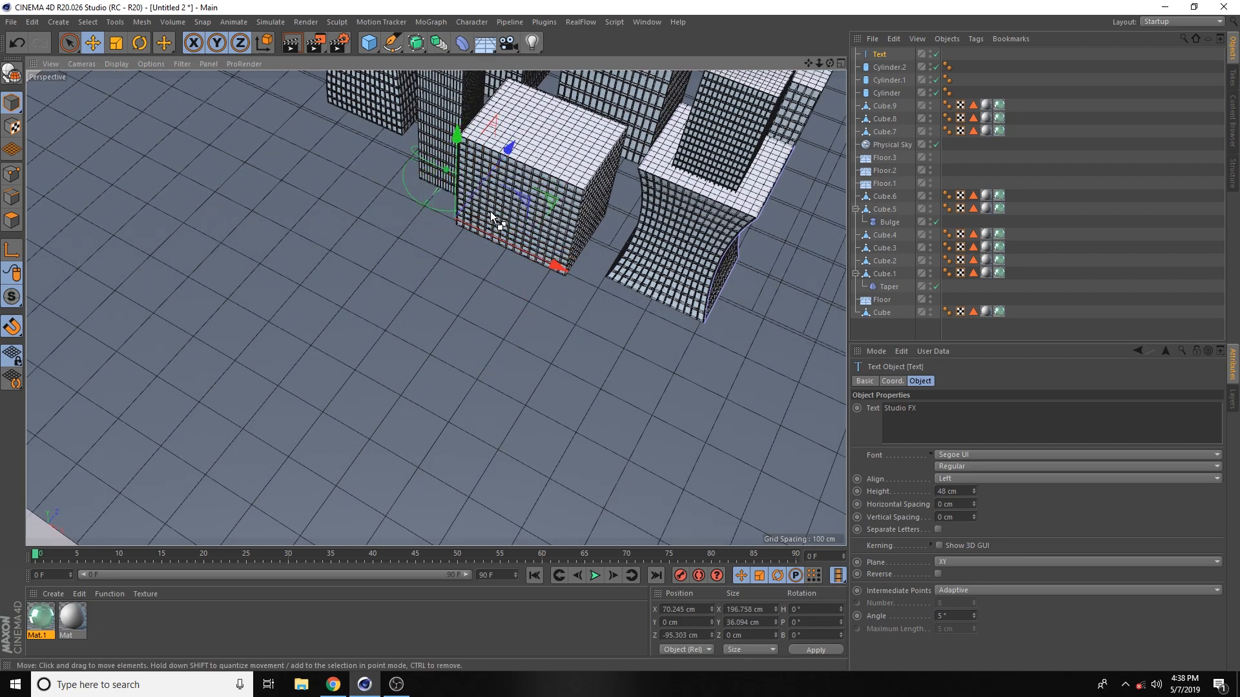
pyautogui.hotkey('ctrl', 'z')
# Move the text closer to the front face of the wide cube building, at about Z -133 cm
pyautogui.scroll(6, 498, 207)
pyautogui.moveTo(396, 240); pyautogui.dragTo(452, 171)
pyautogui.keyDown('alt'); pyautogui.moveTo(434, 293); pyautogui.dragTo(61, 216); pyautogui.keyUp('alt')
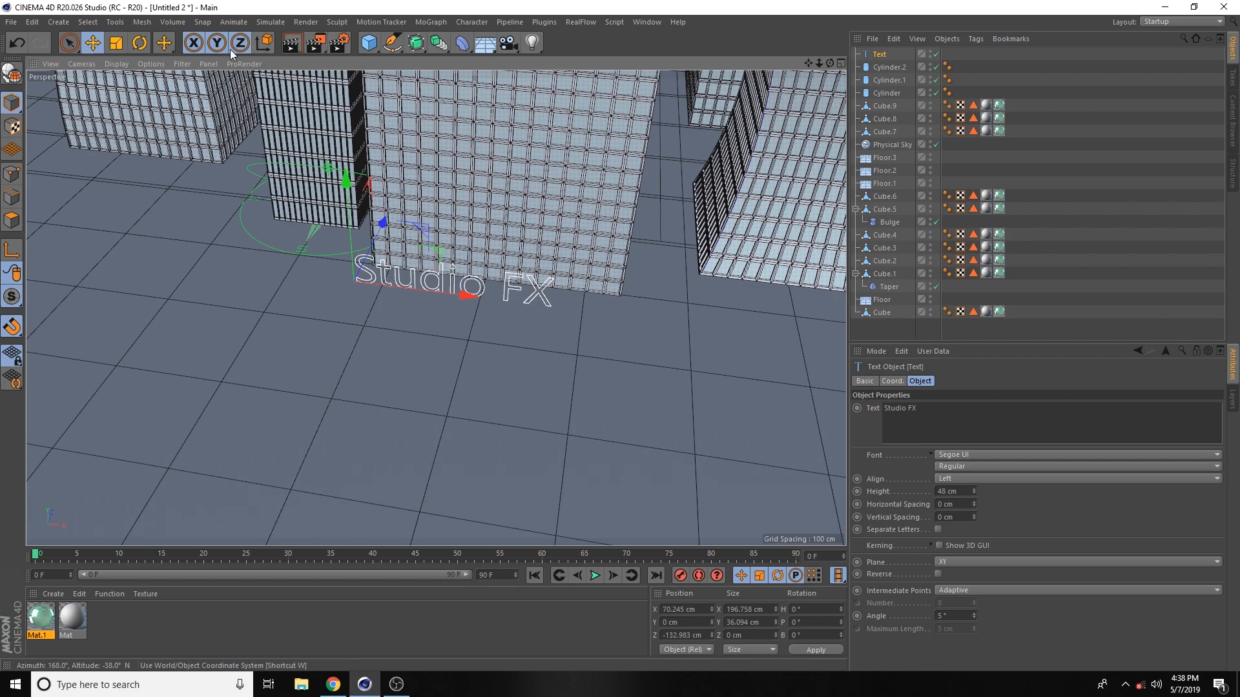
pyautogui.click(189, 359)
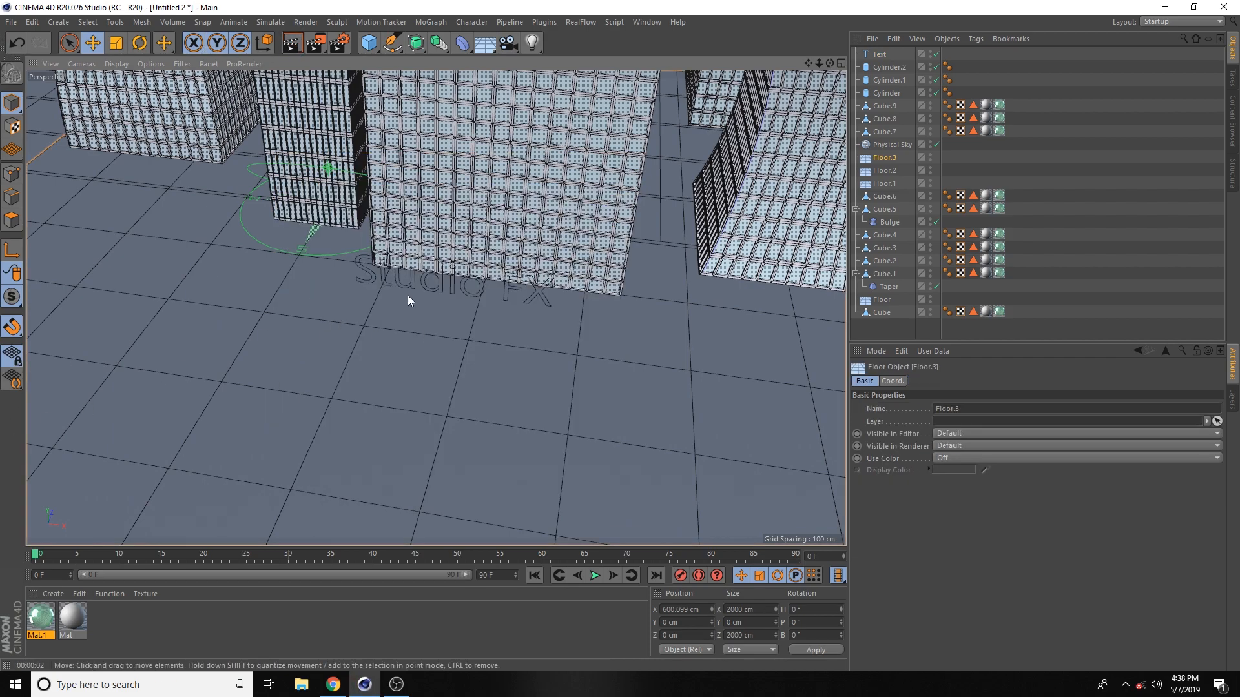
# Add an Extrude generator and make the "Studio FX" text spline its child
pyautogui.click(365, 274)
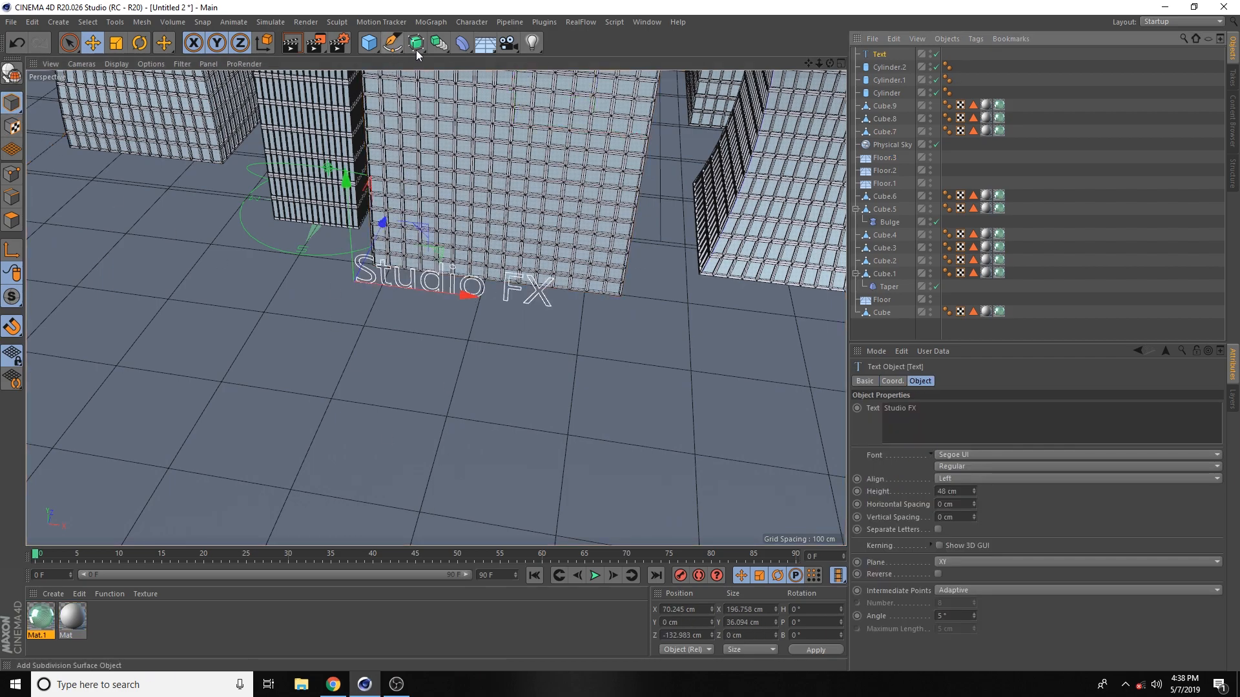
pyautogui.click(439, 44)
pyautogui.click(417, 44)
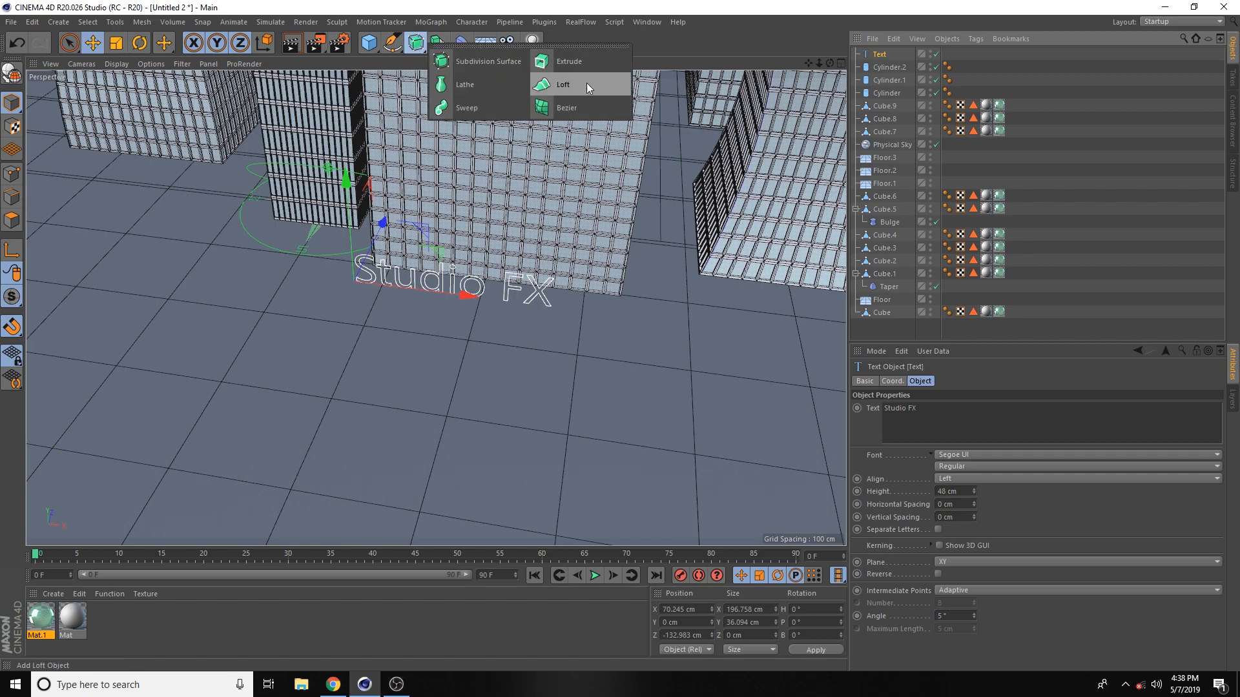
pyautogui.click(561, 62)
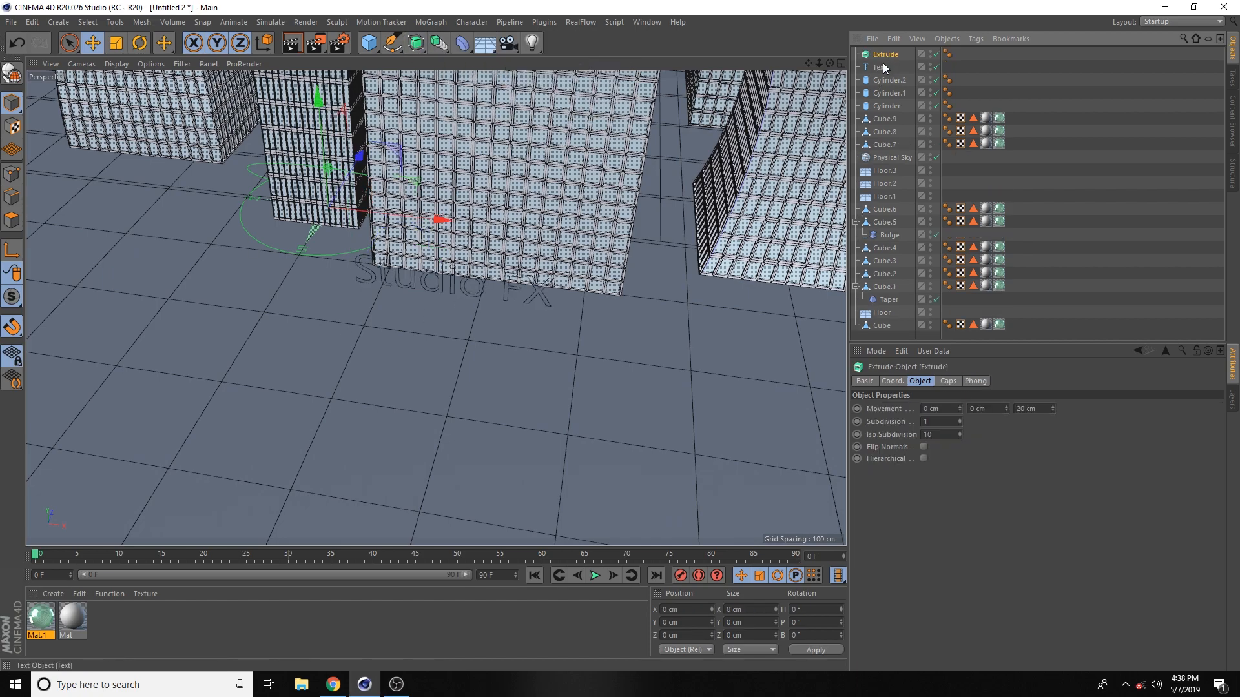
pyautogui.moveTo(884, 56); pyautogui.dragTo(885, 55)
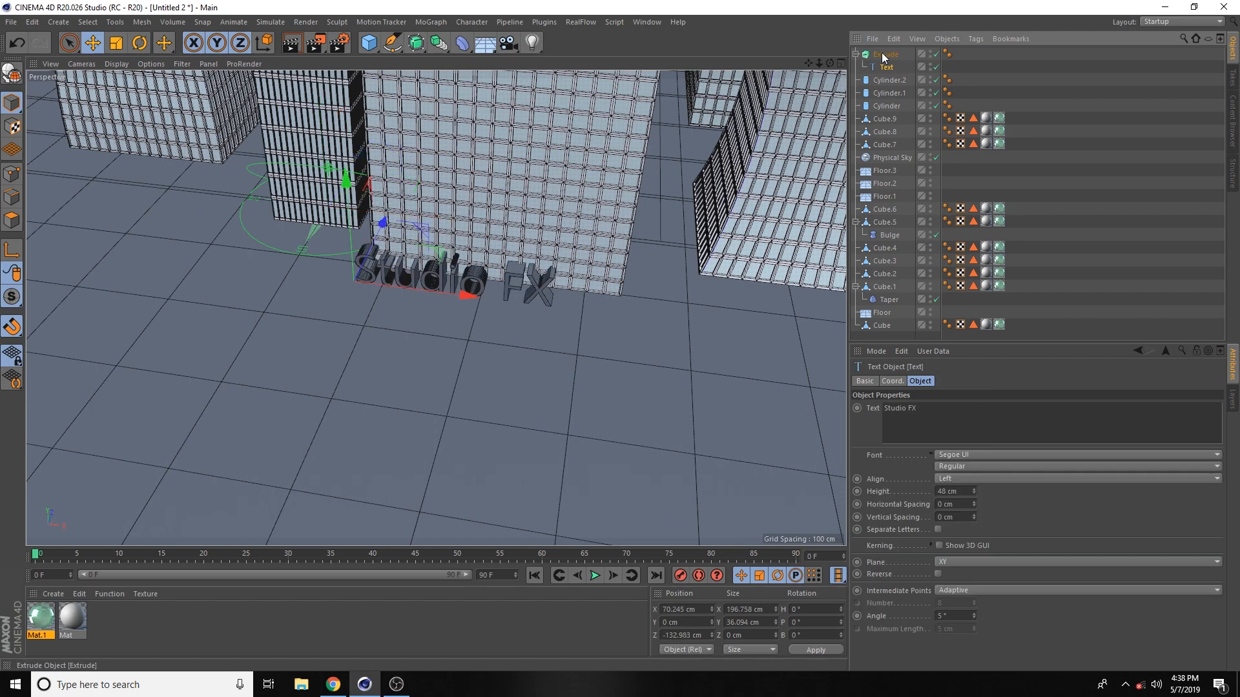
# Pull the extruded text forward from the building face to about Z -156 cm
pyautogui.scroll(5, 207, 301)
pyautogui.scroll(-1, 207, 301)
pyautogui.keyDown('alt'); pyautogui.moveTo(197, 293); pyautogui.dragTo(193, 268); pyautogui.keyUp('alt')
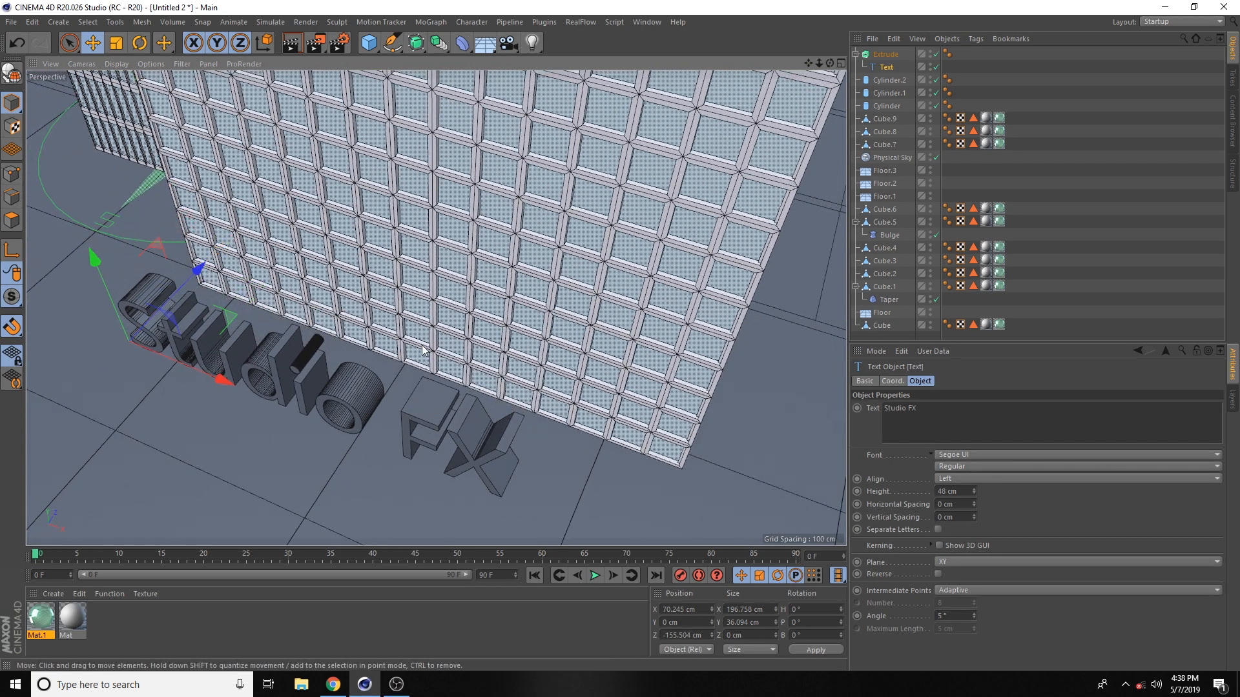
pyautogui.keyDown('alt'); pyautogui.moveTo(421, 344); pyautogui.dragTo(435, 327); pyautogui.keyUp('alt')
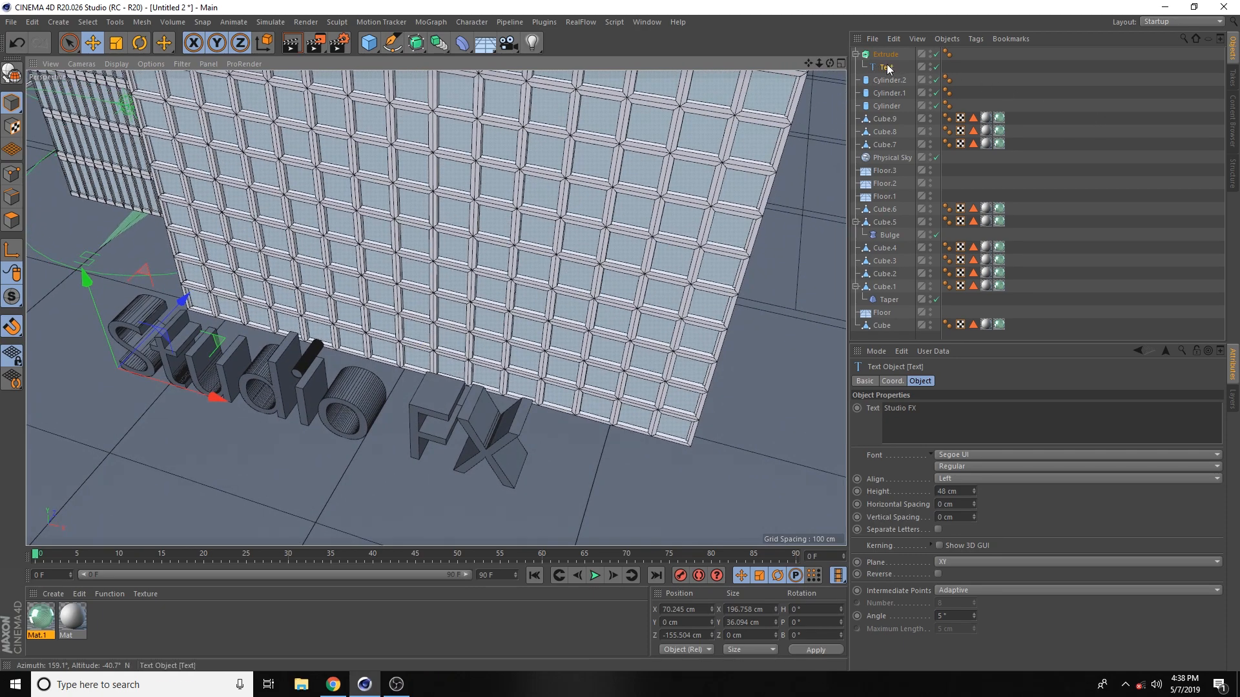
pyautogui.moveTo(975, 491); pyautogui.dragTo(972, 501)
pyautogui.hotkey('ctrl', 'z')
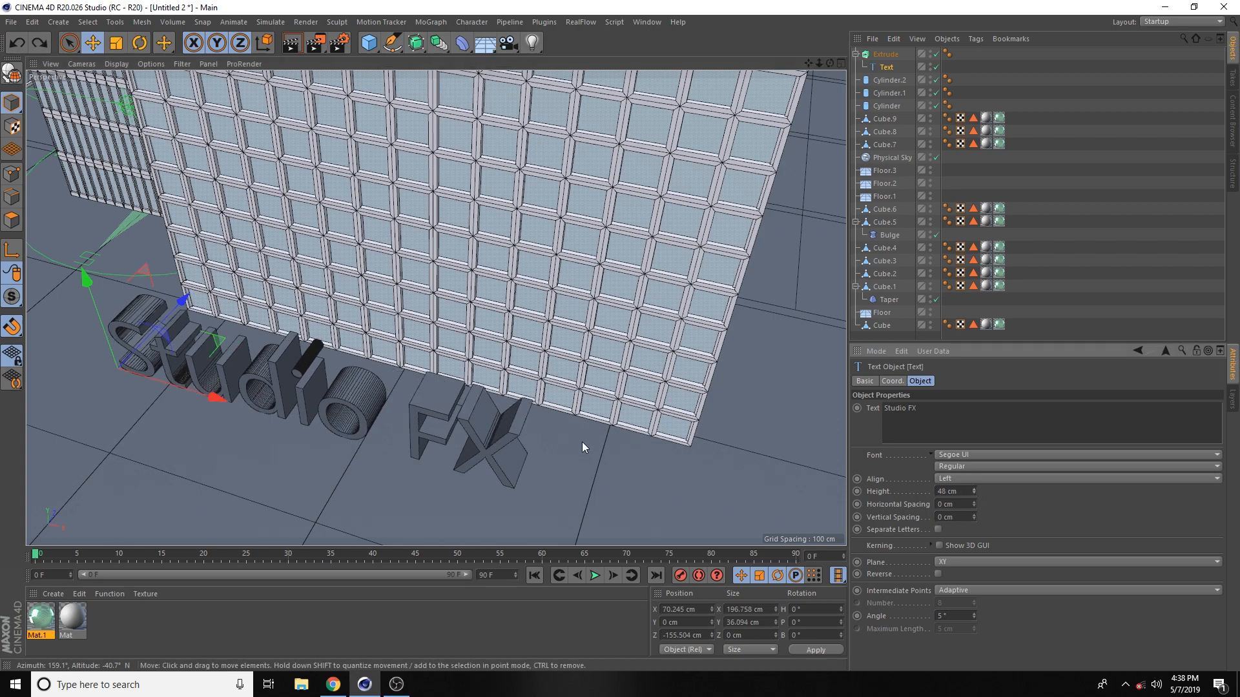
pyautogui.keyDown('alt'); pyautogui.moveTo(588, 440); pyautogui.dragTo(579, 430); pyautogui.keyUp('alt')
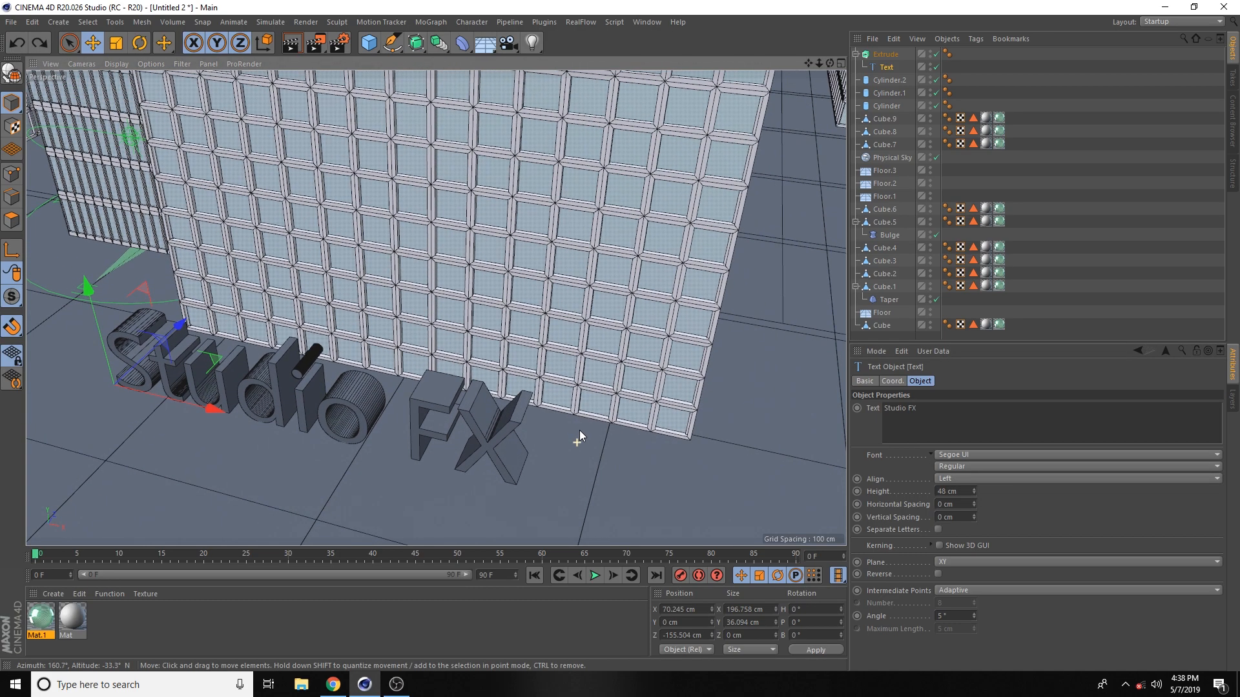
# Set the sign's extrusion depth to 11 cm and change its text font to Segoe UI Black
pyautogui.click(888, 56)
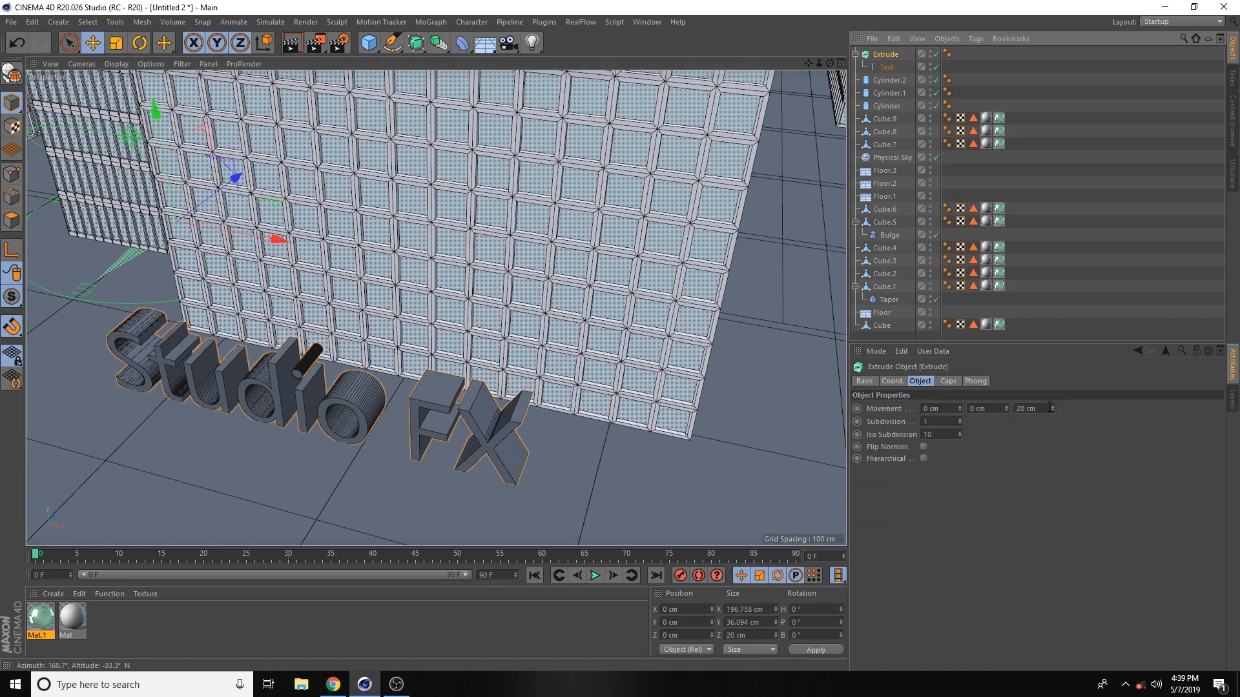
pyautogui.moveTo(1053, 409); pyautogui.dragTo(1053, 436)
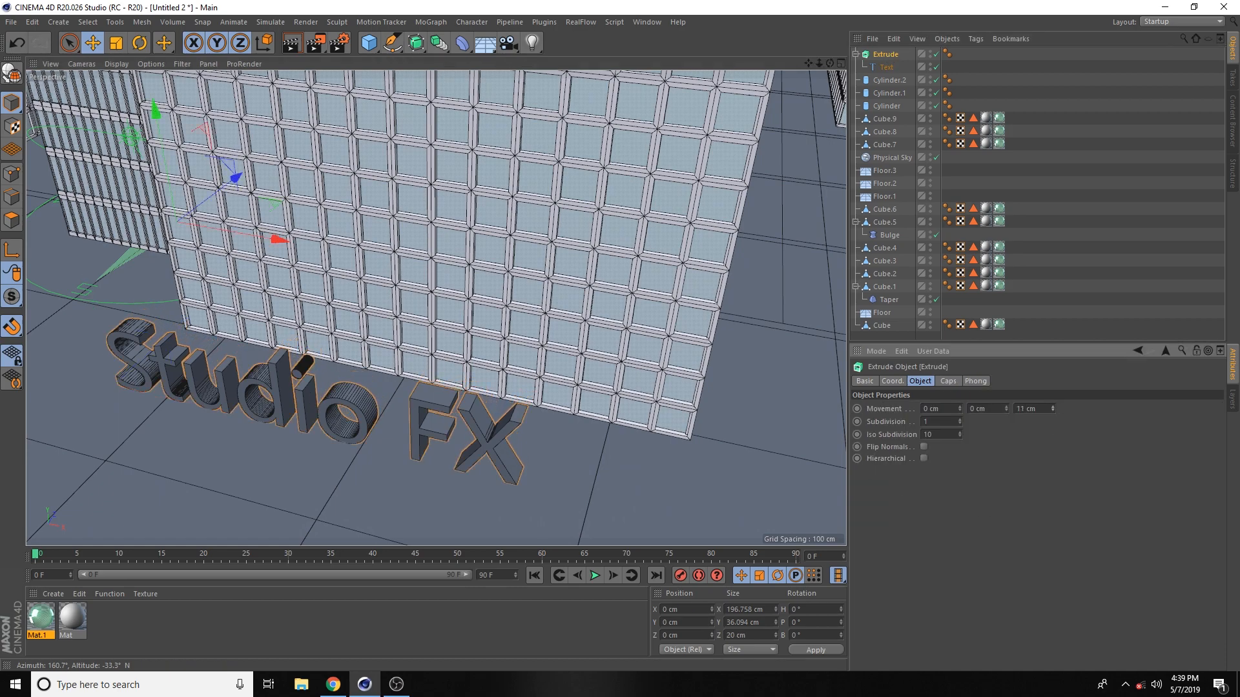
pyautogui.click(888, 69)
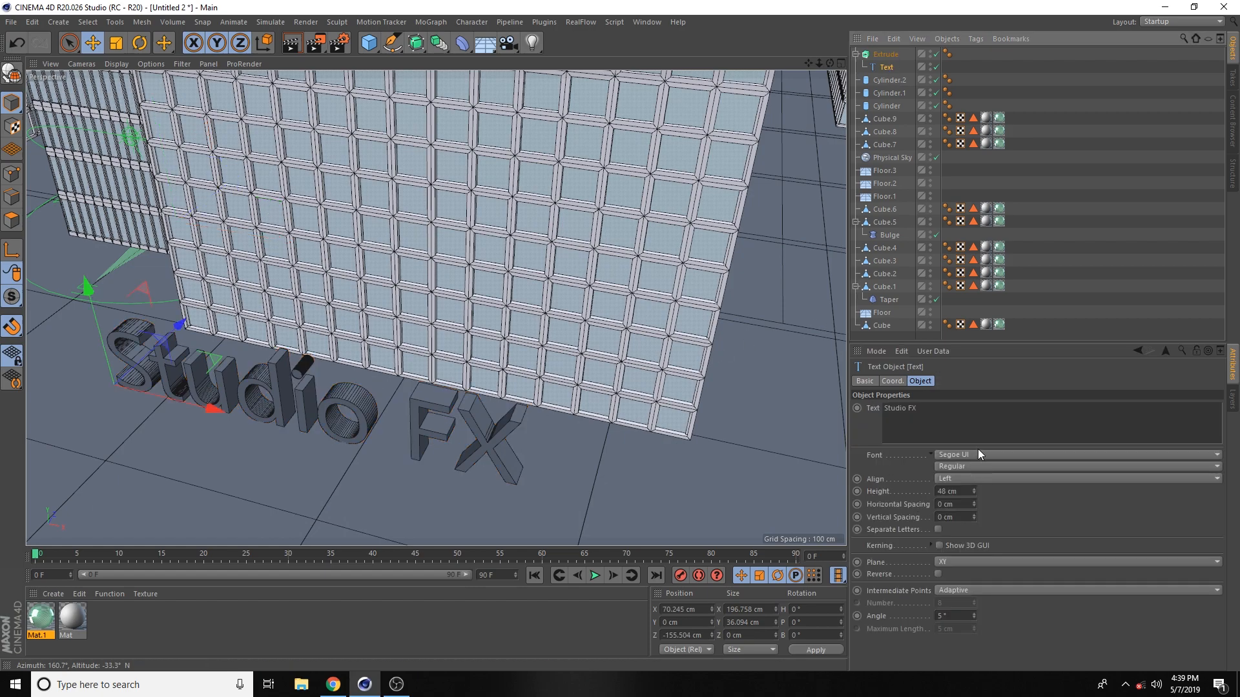
pyautogui.click(978, 454)
pyautogui.click(981, 467)
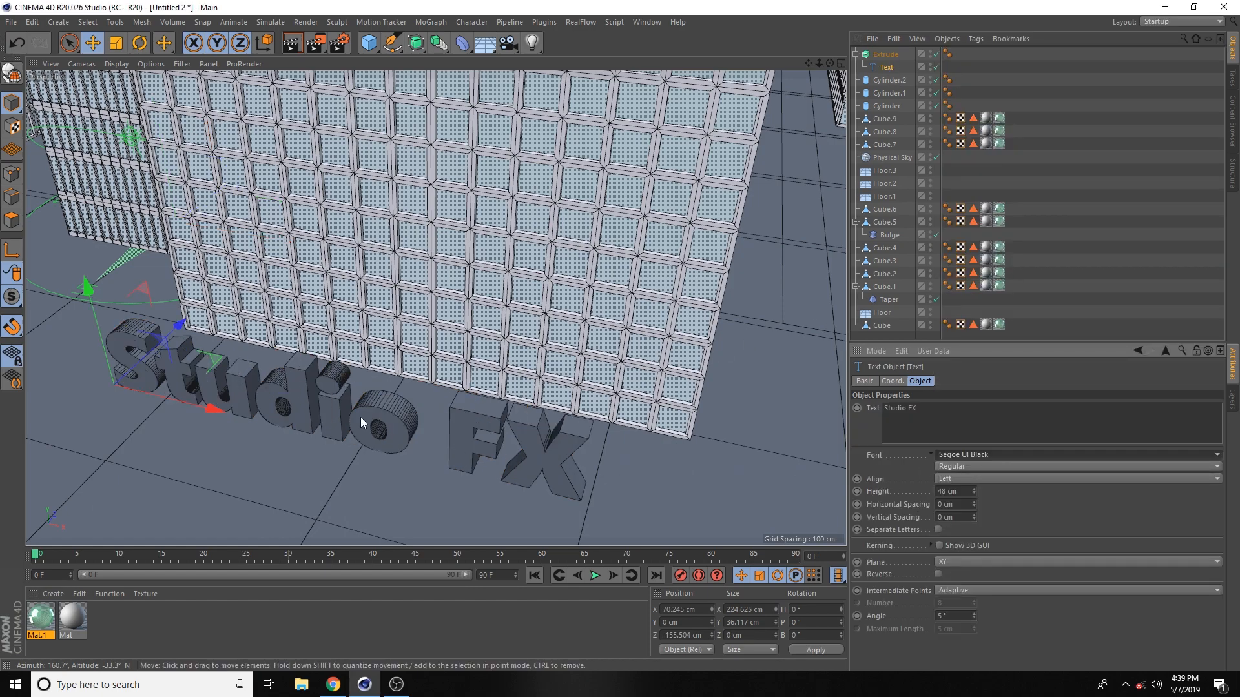
# Move the "Studio FX" text onto the upper front face of the wide building, at about X 93, Y 212 and Z -125 cm
pyautogui.keyDown('alt'); pyautogui.moveTo(372, 426); pyautogui.dragTo(288, 407); pyautogui.keyUp('alt')
pyautogui.keyDown('alt'); pyautogui.moveTo(220, 363); pyautogui.dragTo(206, 353); pyautogui.keyUp('alt')
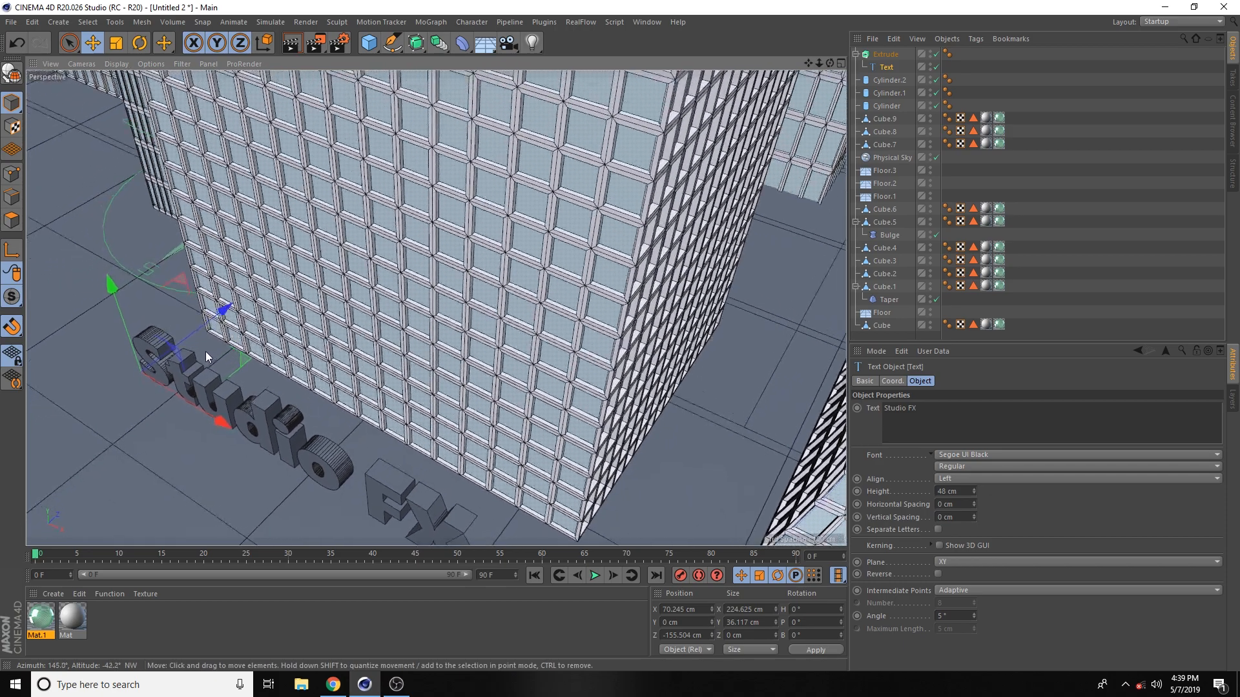
pyautogui.moveTo(223, 311); pyautogui.dragTo(264, 294)
pyautogui.keyDown('alt'); pyautogui.moveTo(219, 390); pyautogui.dragTo(304, 316); pyautogui.keyUp('alt')
pyautogui.moveTo(809, 61); pyautogui.dragTo(857, 216)
pyautogui.moveTo(181, 436); pyautogui.dragTo(182, 77)
pyautogui.click(246, 555)
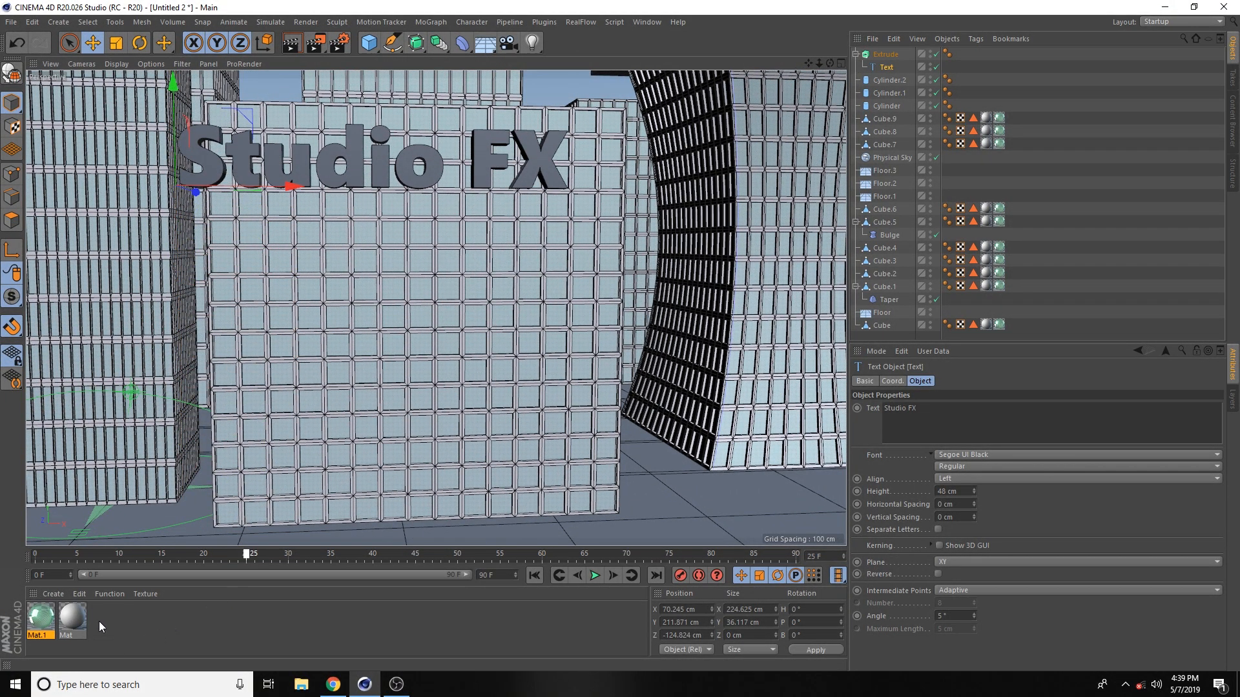
pyautogui.keyDown('alt'); pyautogui.moveTo(354, 348); pyautogui.dragTo(359, 372); pyautogui.keyUp('alt')
pyautogui.moveTo(281, 191); pyautogui.dragTo(399, 260)
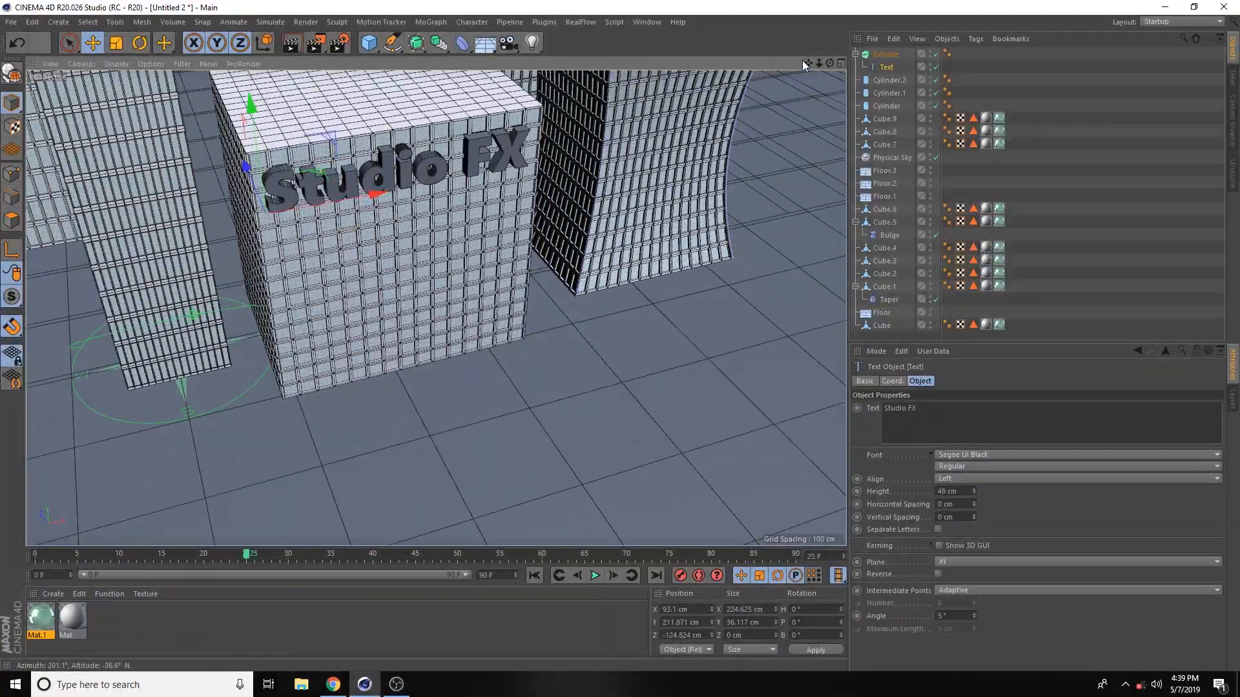
# Frame the whole building group from the front and render a preview of it in the viewport
pyautogui.keyDown('alt'); pyautogui.moveTo(506, 223); pyautogui.dragTo(597, 390, button='middle'); pyautogui.keyUp('alt')
pyautogui.scroll(-5, 504, 226)
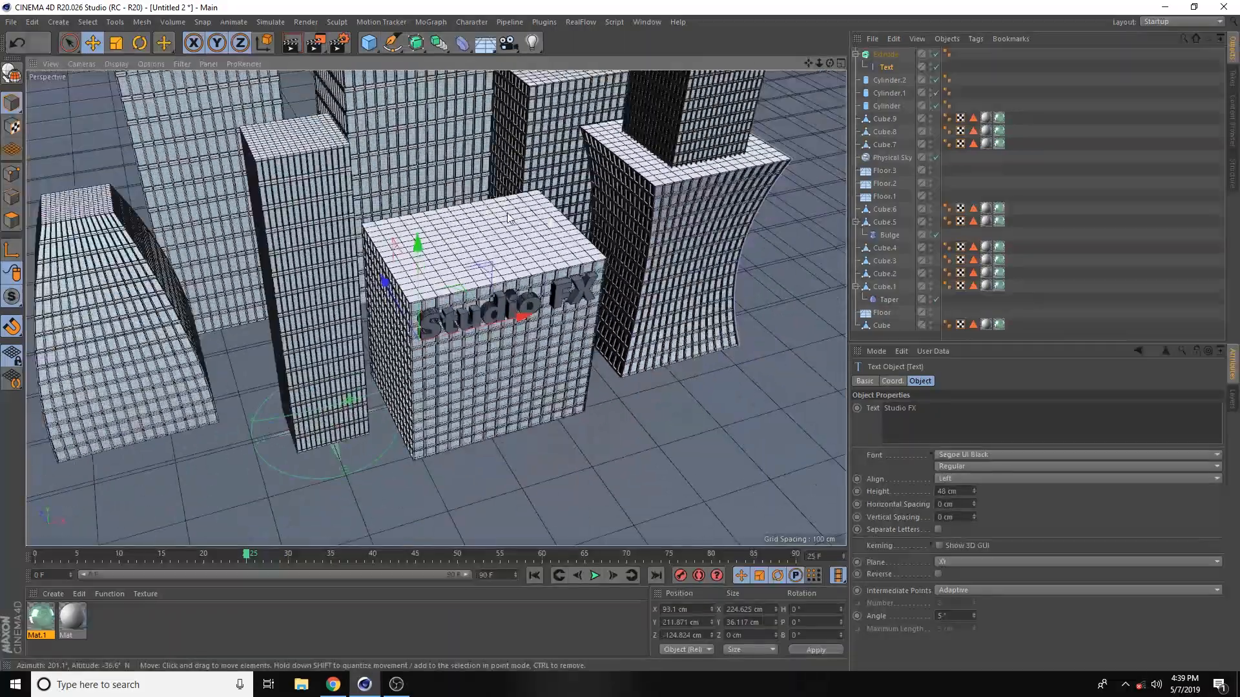
pyautogui.moveTo(807, 63); pyautogui.dragTo(779, 150)
pyautogui.click(307, 294)
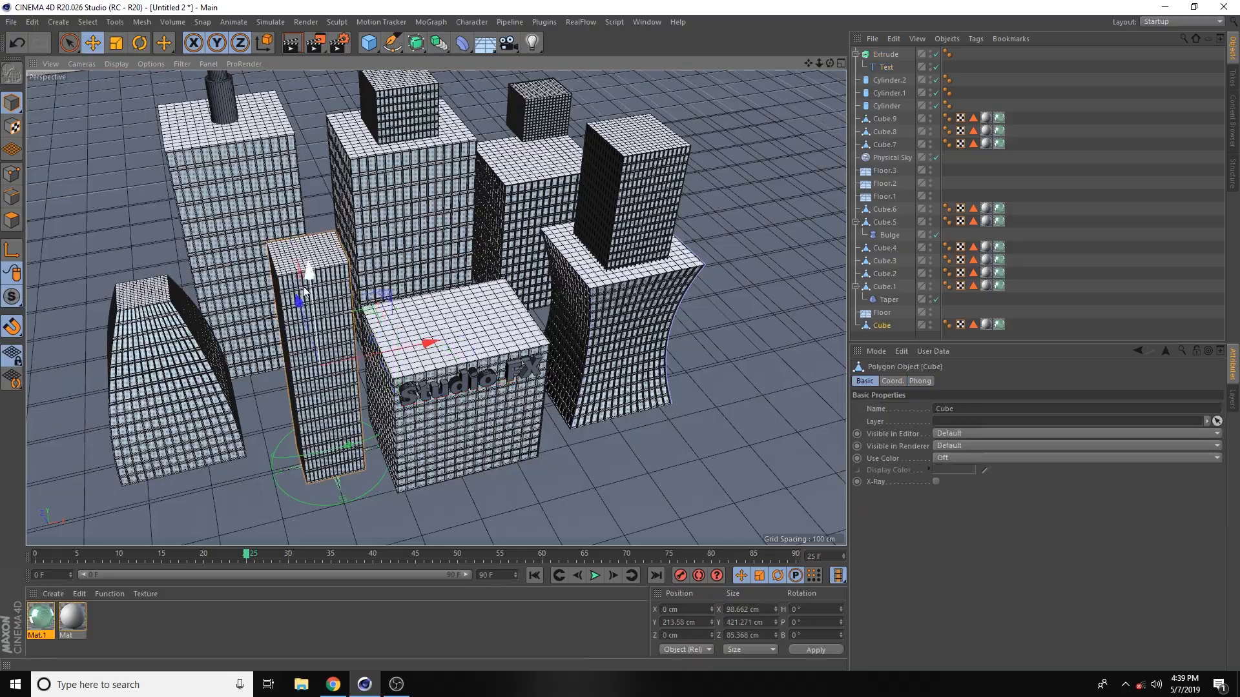
pyautogui.keyDown('alt'); pyautogui.moveTo(294, 342); pyautogui.dragTo(277, 324); pyautogui.keyUp('alt')
pyautogui.moveTo(830, 62); pyautogui.dragTo(840, 23)
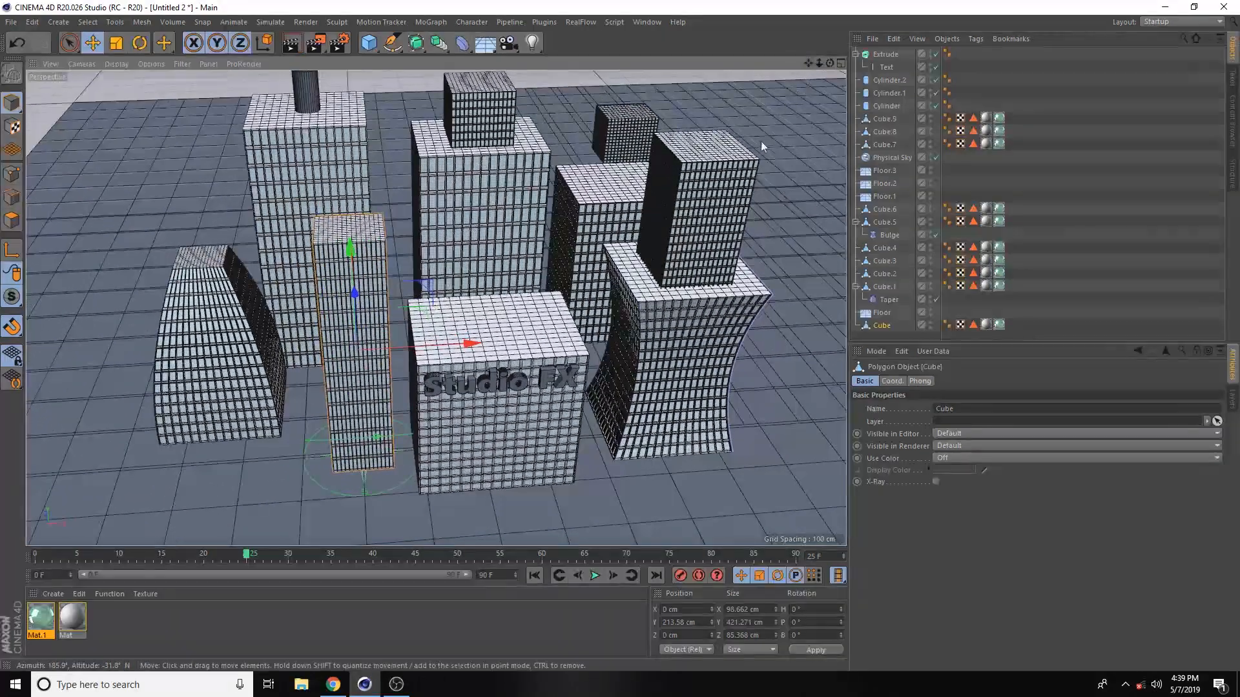
pyautogui.keyDown('alt'); pyautogui.moveTo(743, 166); pyautogui.dragTo(751, 140); pyautogui.keyUp('alt')
pyautogui.scroll(-2, 647, 285)
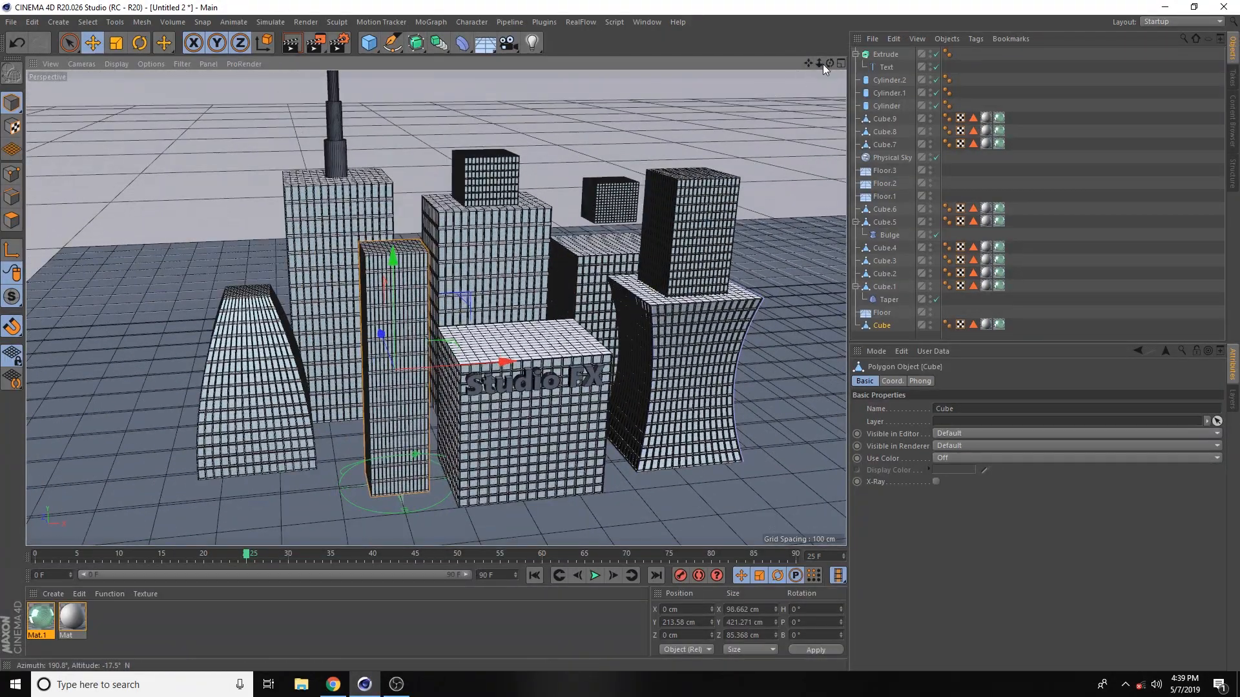
pyautogui.moveTo(809, 64); pyautogui.dragTo(763, 55)
pyautogui.click(292, 44)
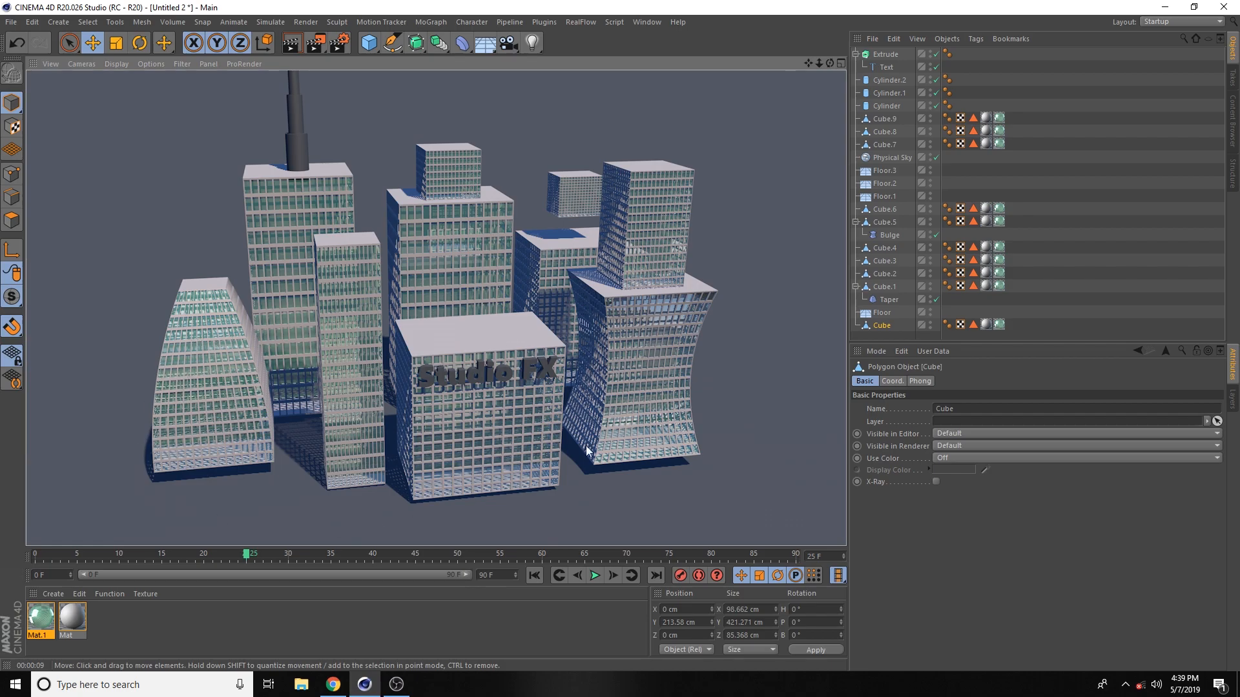
# Lower the tapered building to about Y 145 cm and the bulged tower with its rooftop block by about 32 cm
pyautogui.click(200, 400)
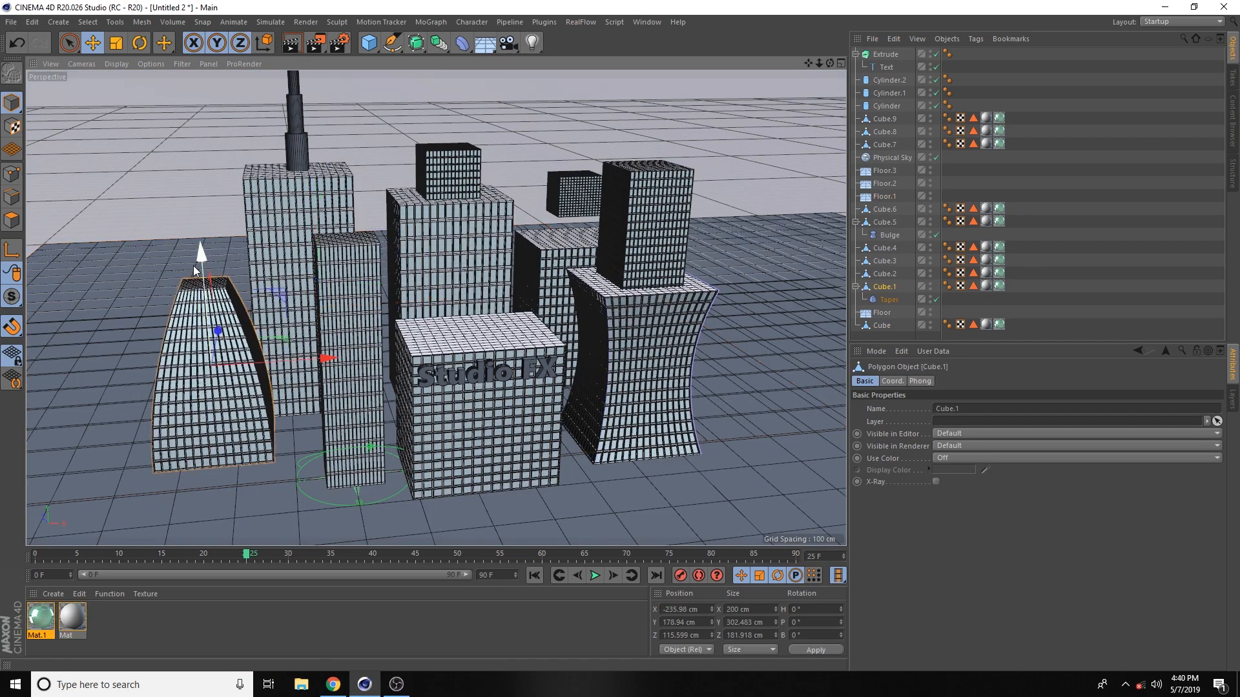
pyautogui.moveTo(200, 260); pyautogui.dragTo(208, 278)
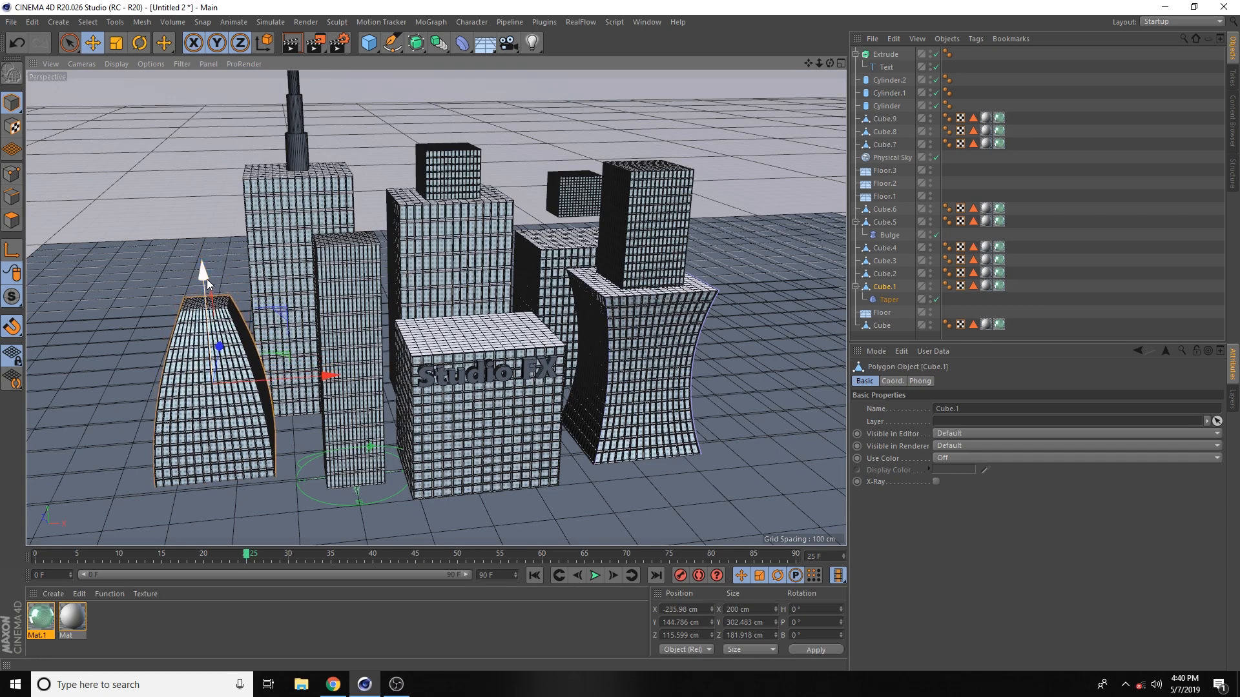
pyautogui.click(686, 336)
pyautogui.keyDown('shift'); pyautogui.click(631, 215); pyautogui.keyUp('shift')
pyautogui.moveTo(644, 215)
pyautogui.mouseDown()
pyautogui.moveTo(647, 228)
pyautogui.moveTo(652, 214)
pyautogui.mouseUp()
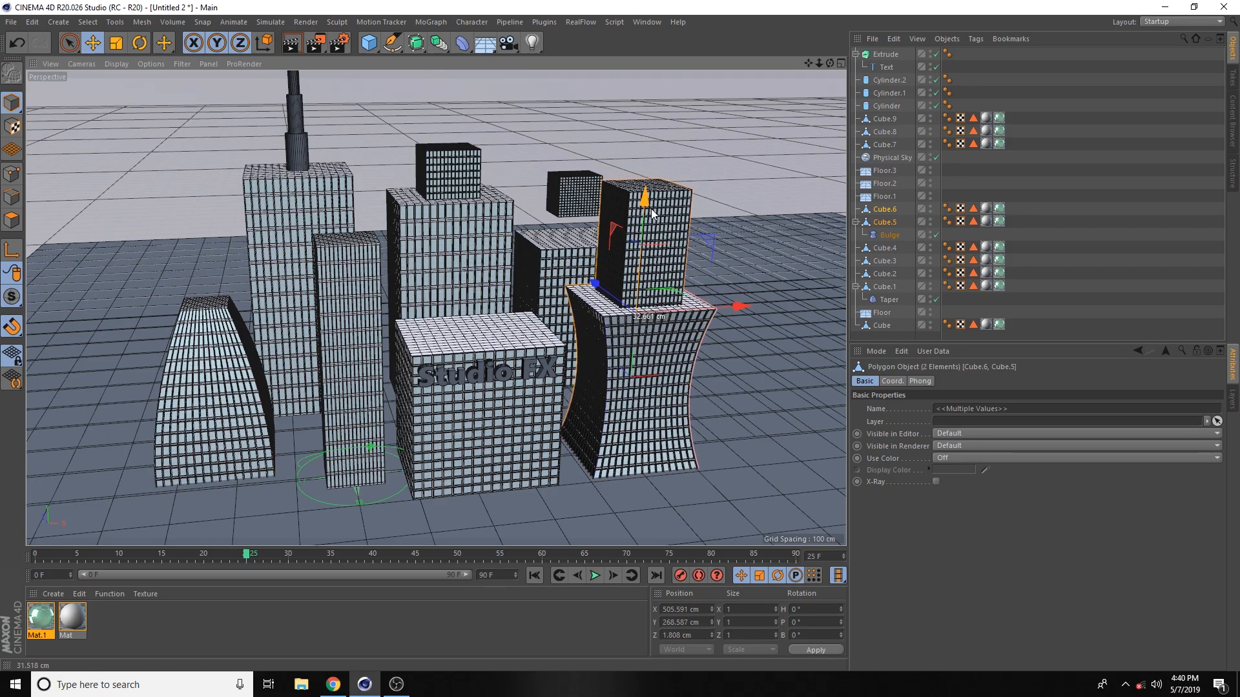
# Duplicate the middle building of the back row and place the copy beyond the spire building, at about X -347 cm
pyautogui.keyDown('alt'); pyautogui.moveTo(583, 351); pyautogui.dragTo(546, 416); pyautogui.keyUp('alt')
pyautogui.keyDown('alt'); pyautogui.moveTo(359, 338); pyautogui.dragTo(459, 335); pyautogui.keyUp('alt')
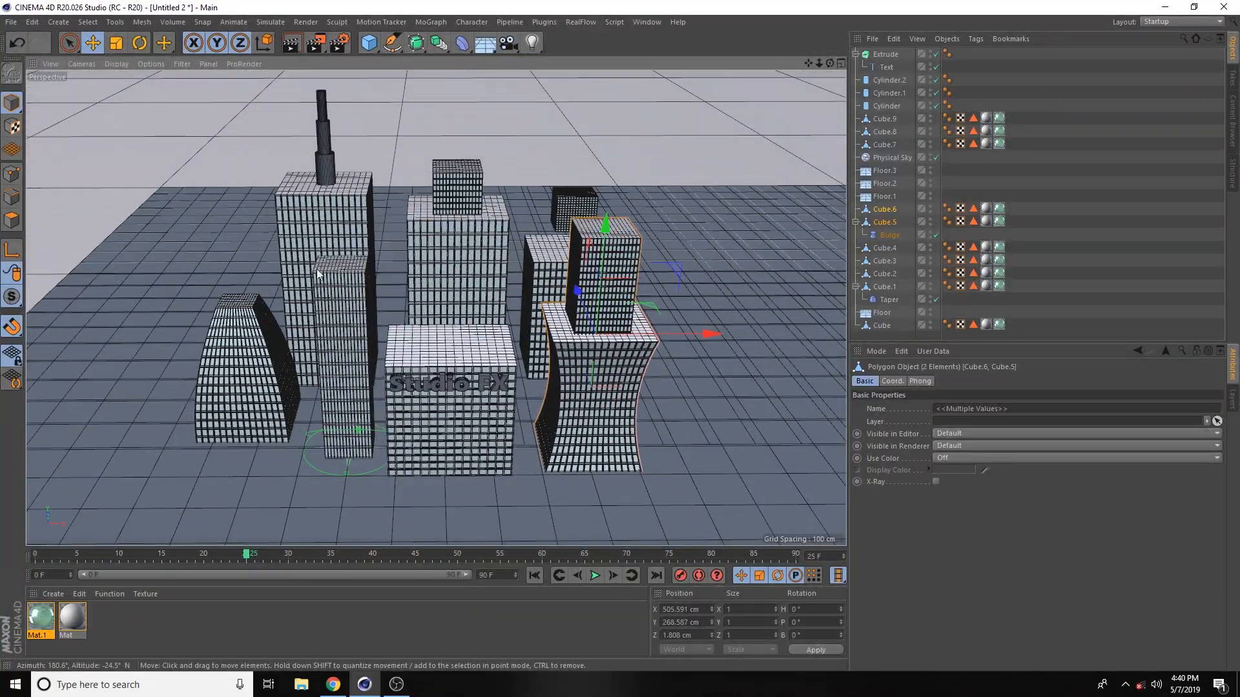
pyautogui.keyDown('alt'); pyautogui.moveTo(667, 263); pyautogui.dragTo(629, 279); pyautogui.keyUp('alt')
pyautogui.keyDown('alt'); pyautogui.moveTo(390, 284); pyautogui.dragTo(480, 278); pyautogui.keyUp('alt')
pyautogui.click(258, 279)
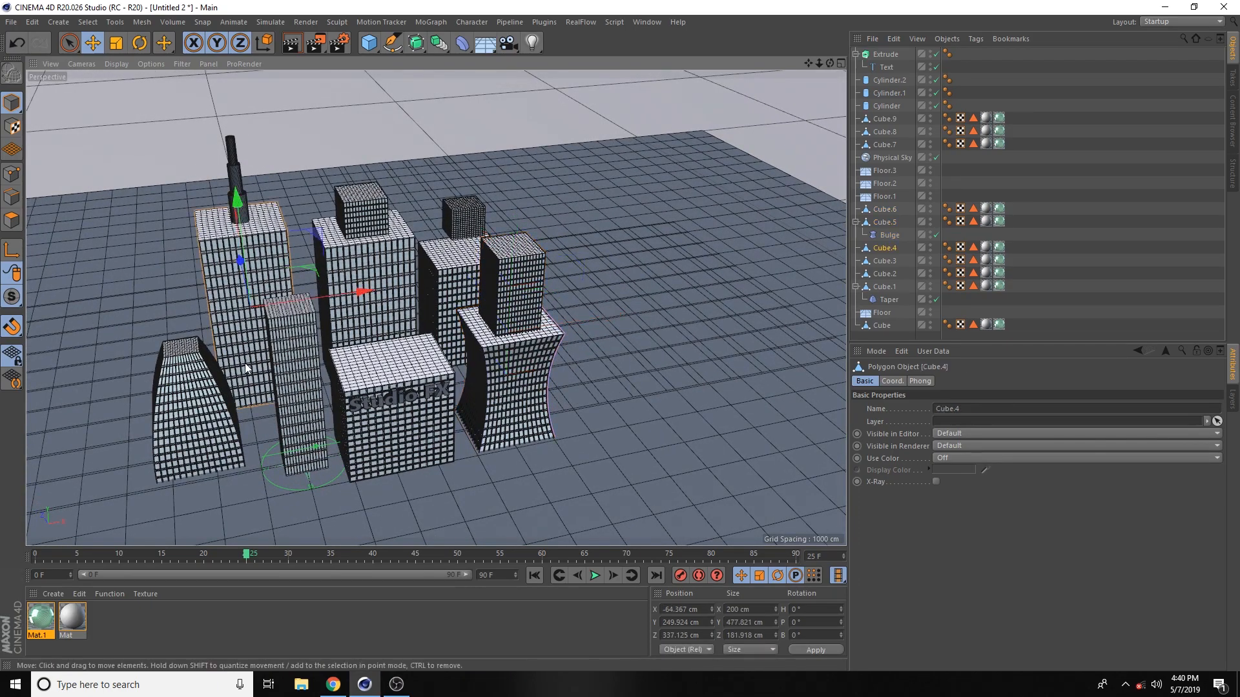
pyautogui.moveTo(809, 63); pyautogui.dragTo(917, 66)
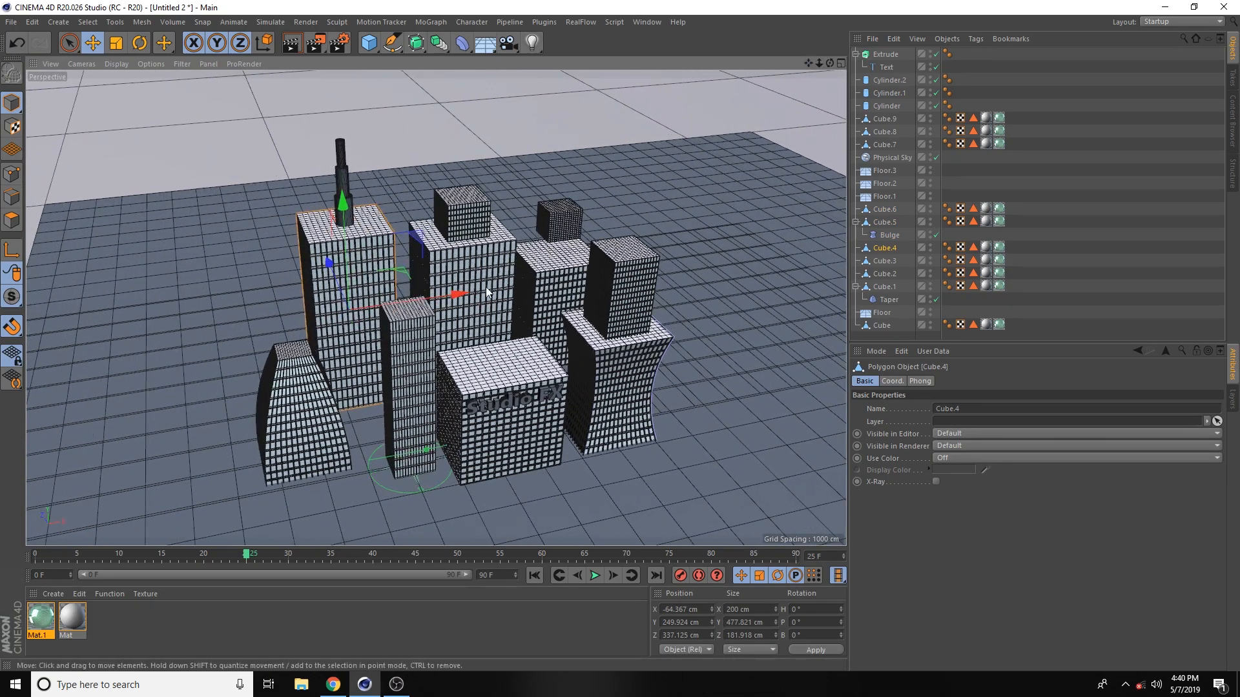
pyautogui.click(463, 264)
pyautogui.keyDown('ctrl'); pyautogui.moveTo(567, 304); pyautogui.dragTo(354, 350); pyautogui.keyUp('ctrl')
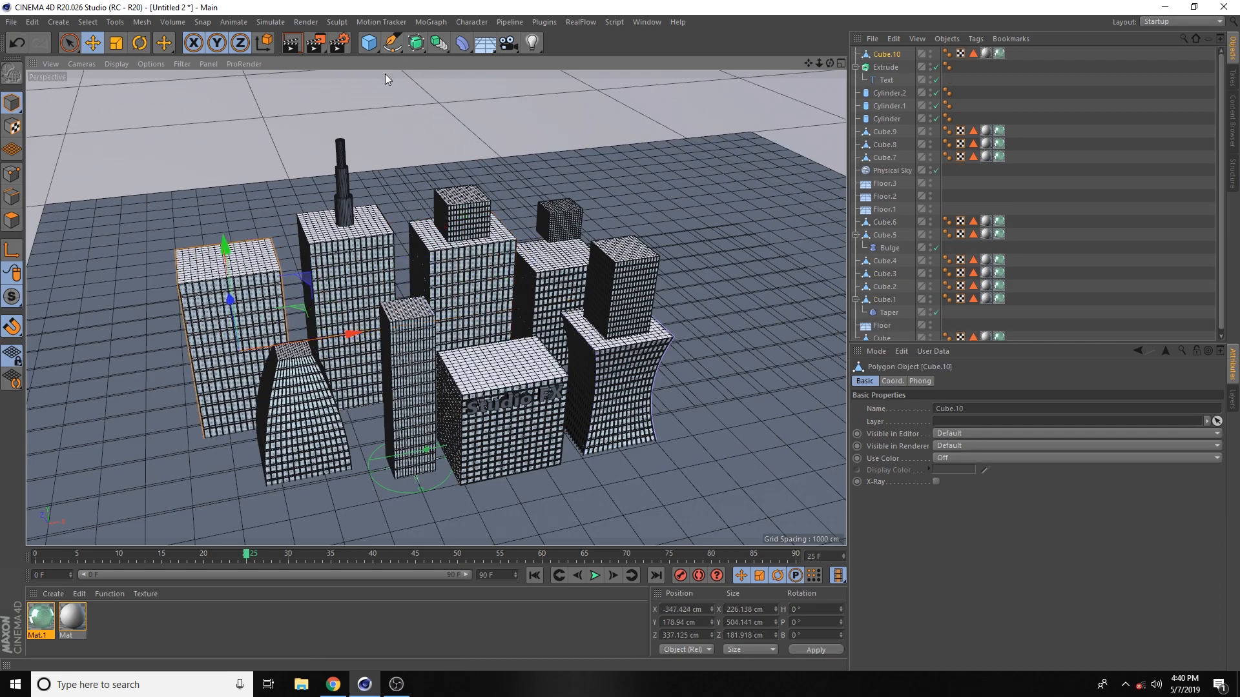
# Add a Taper deformer and make it a child of the duplicated building
pyautogui.click(459, 45)
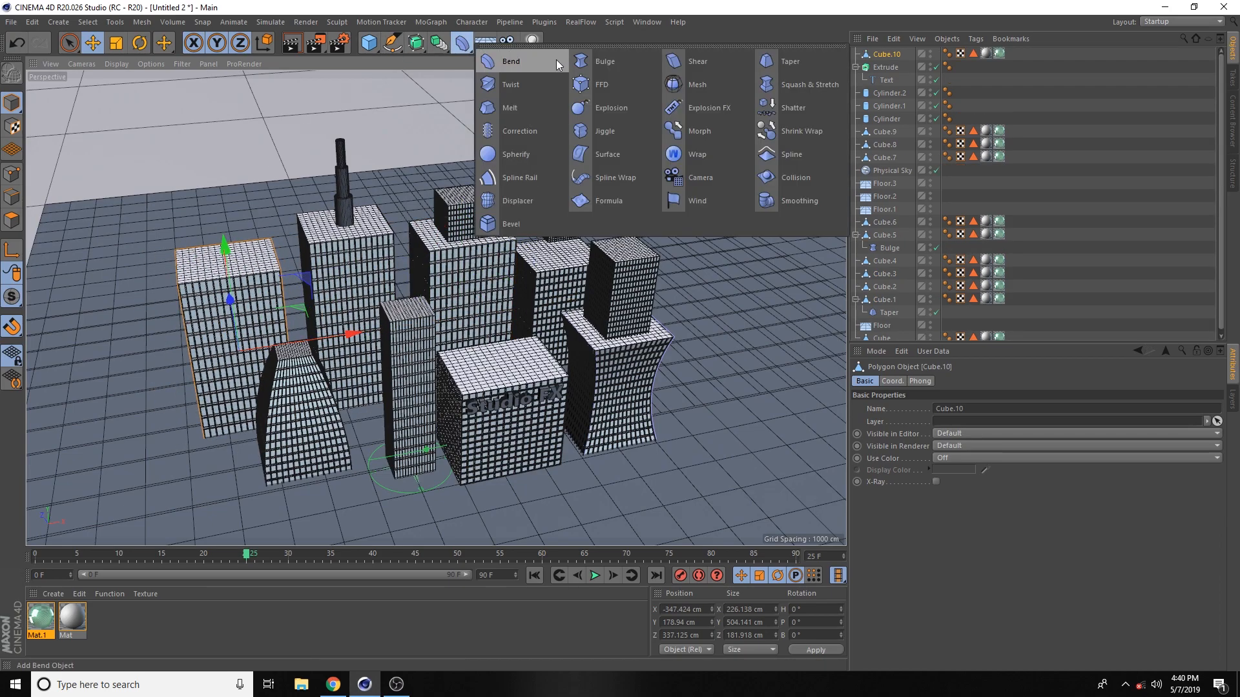
pyautogui.click(772, 62)
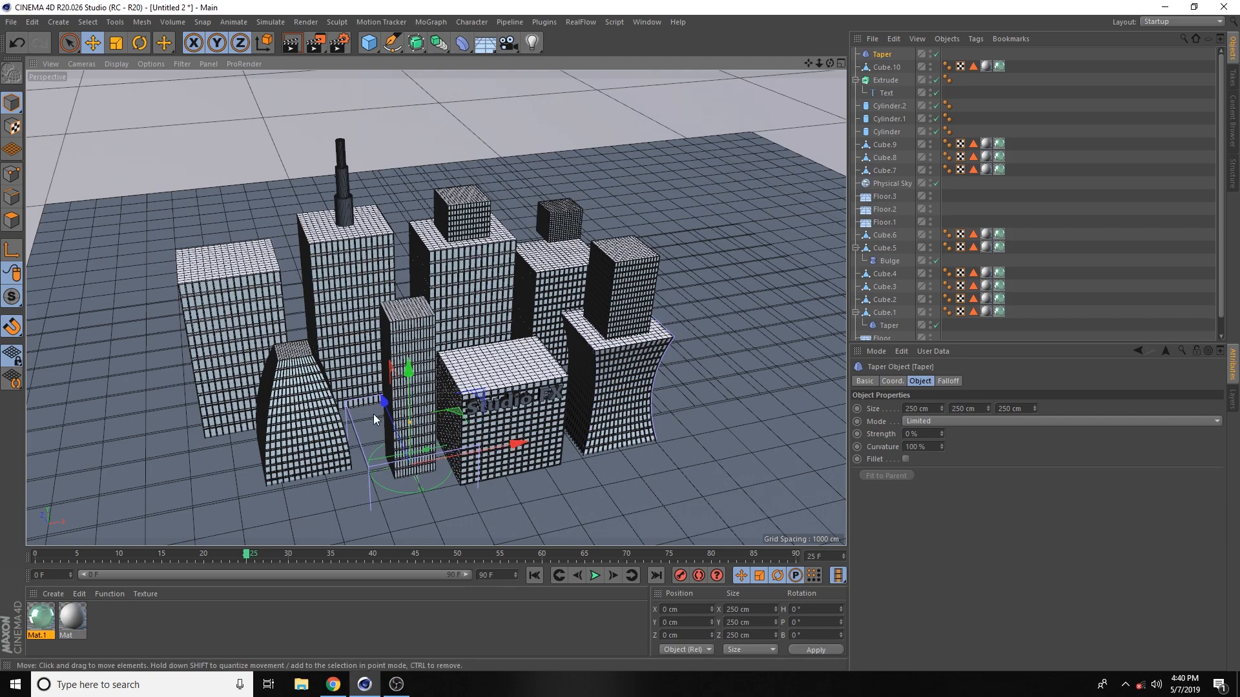
pyautogui.moveTo(382, 405); pyautogui.dragTo(255, 293)
pyautogui.click(228, 299)
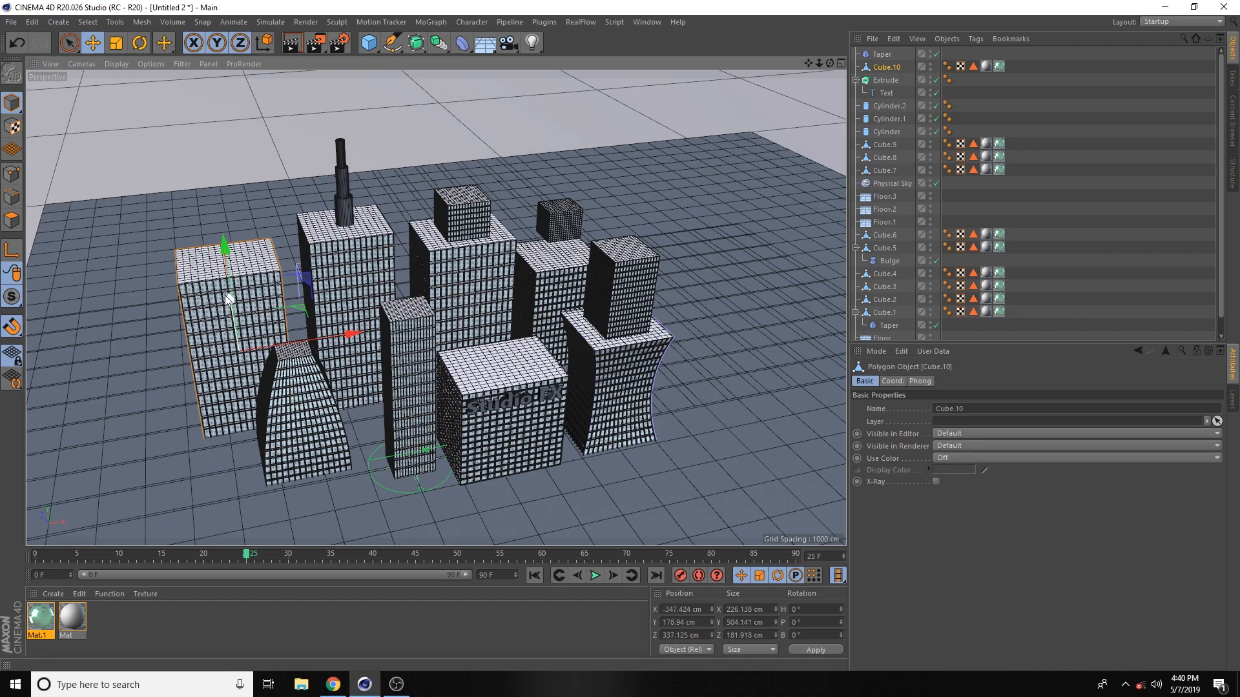
pyautogui.scroll(-1, 923, 246)
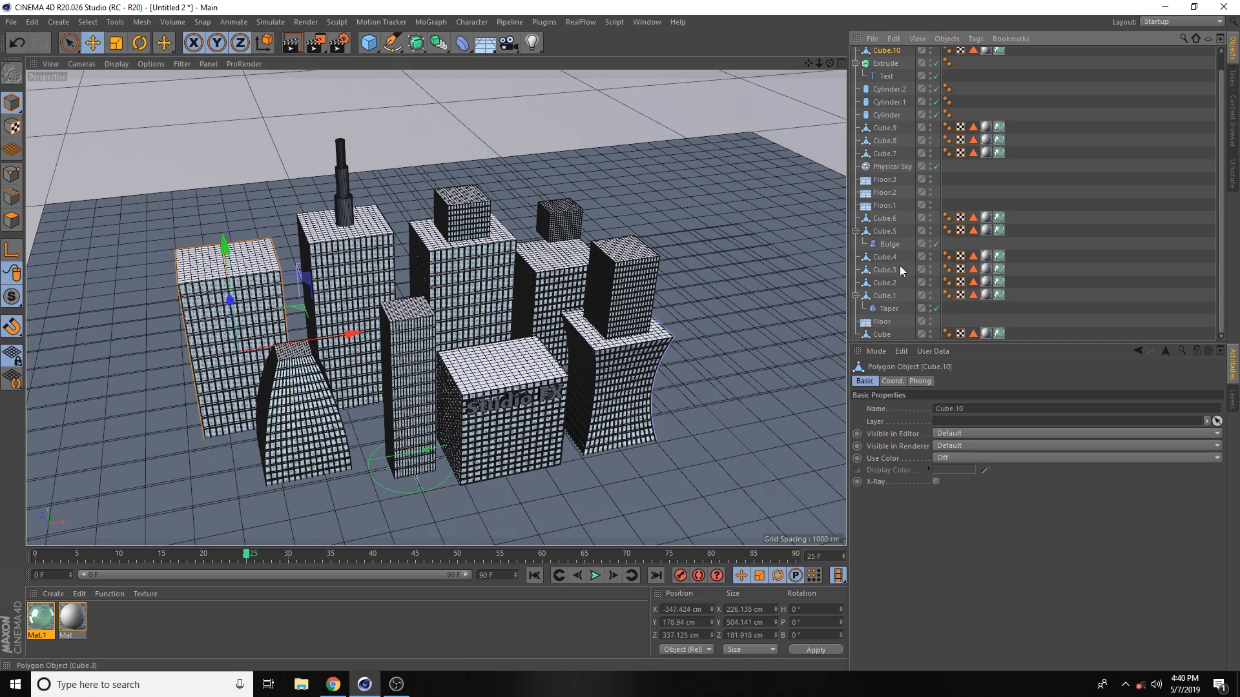
pyautogui.moveTo(258, 291)
pyautogui.keyDown('alt'); pyautogui.mouseDown()
pyautogui.moveTo(277, 336)
pyautogui.moveTo(257, 344)
pyautogui.moveTo(237, 326)
pyautogui.moveTo(249, 309)
pyautogui.mouseUp(); pyautogui.keyUp('alt')
pyautogui.scroll(1, 869, 76)
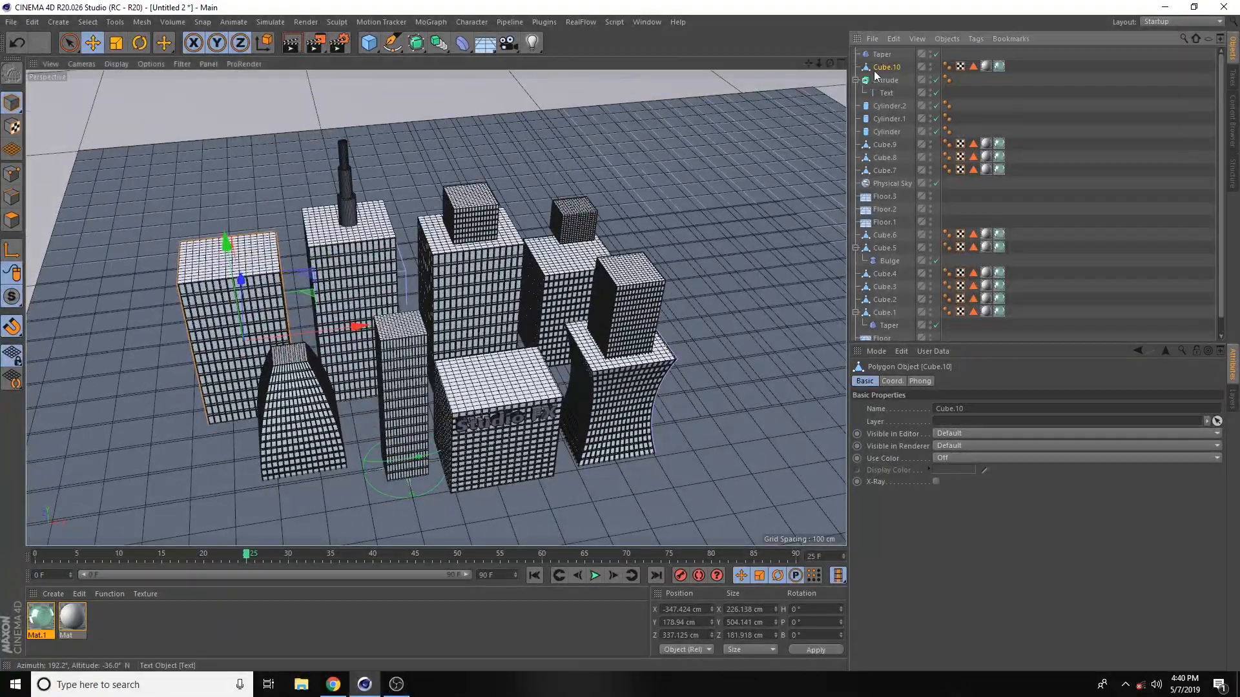
pyautogui.click(882, 55)
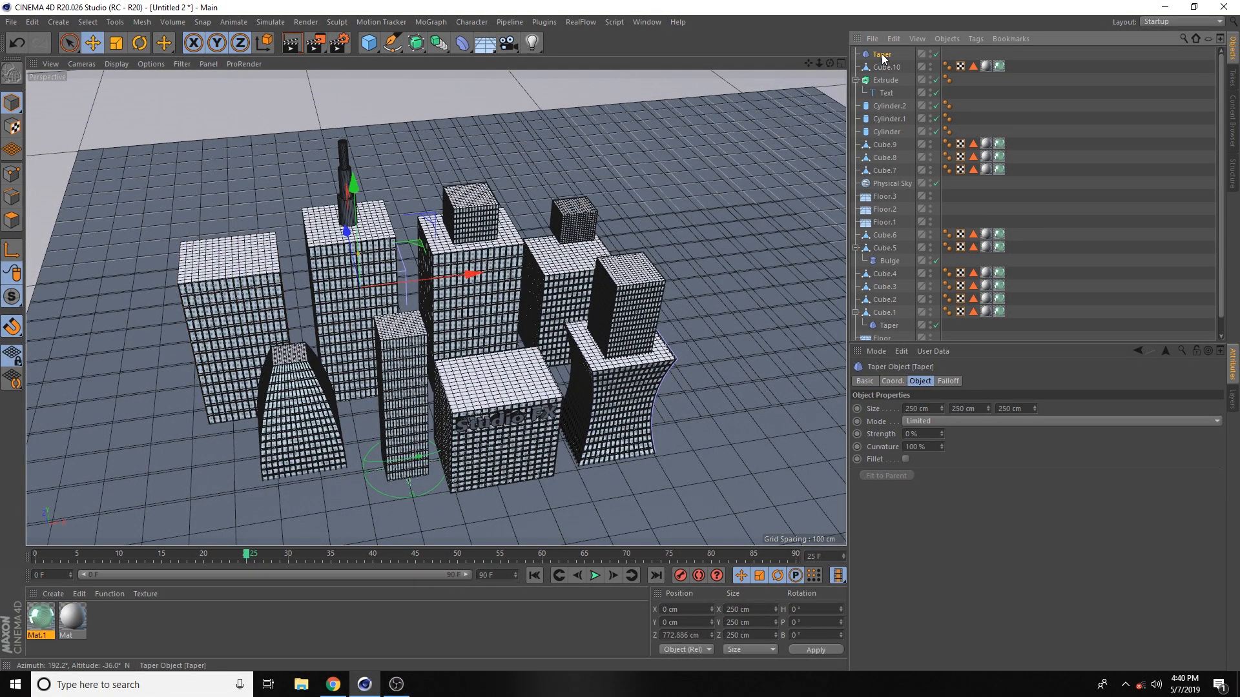
pyautogui.moveTo(887, 69); pyautogui.dragTo(887, 65)
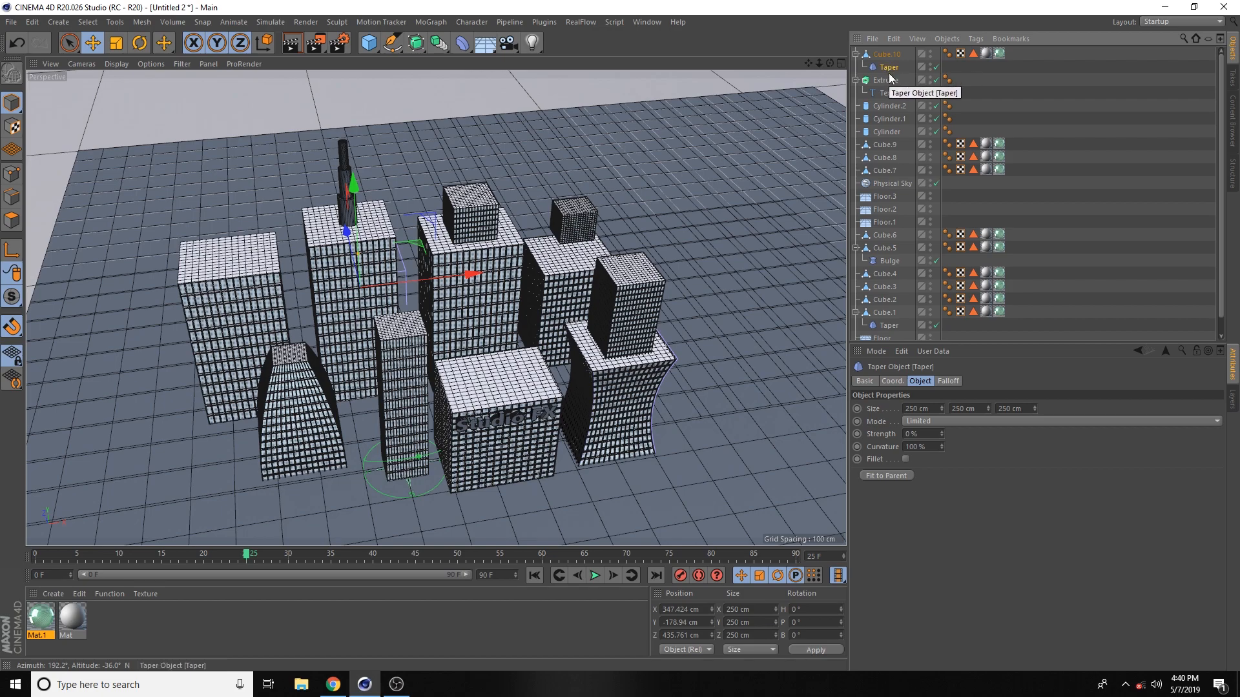
# Fit the Taper deformer to its parent building and set its strength to 94%
pyautogui.click(888, 475)
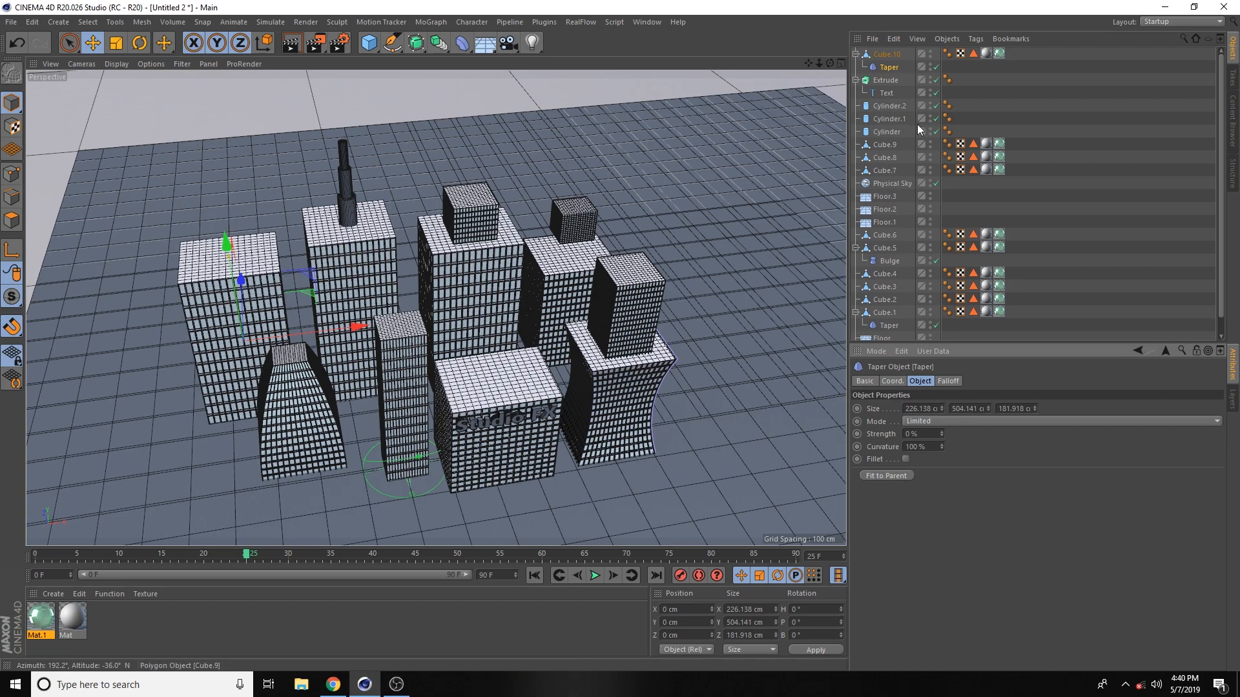
pyautogui.moveTo(941, 437); pyautogui.dragTo(941, 451)
pyautogui.moveTo(942, 433); pyautogui.dragTo(942, 365)
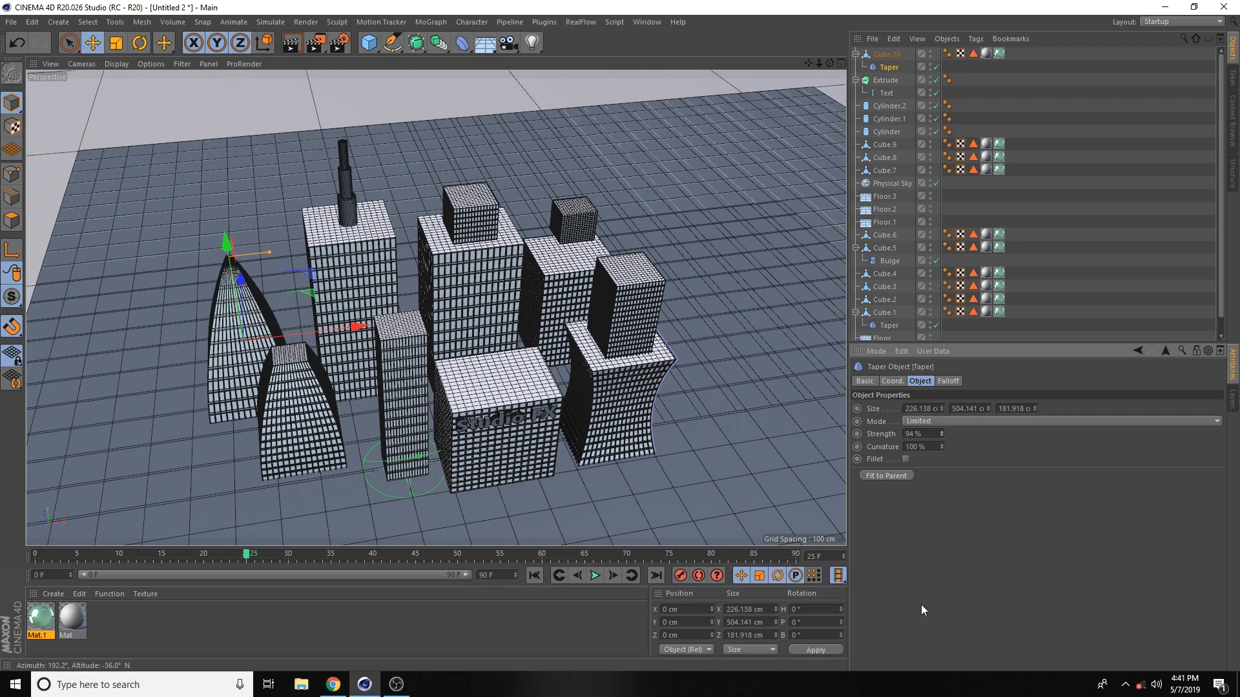
pyautogui.click(92, 42)
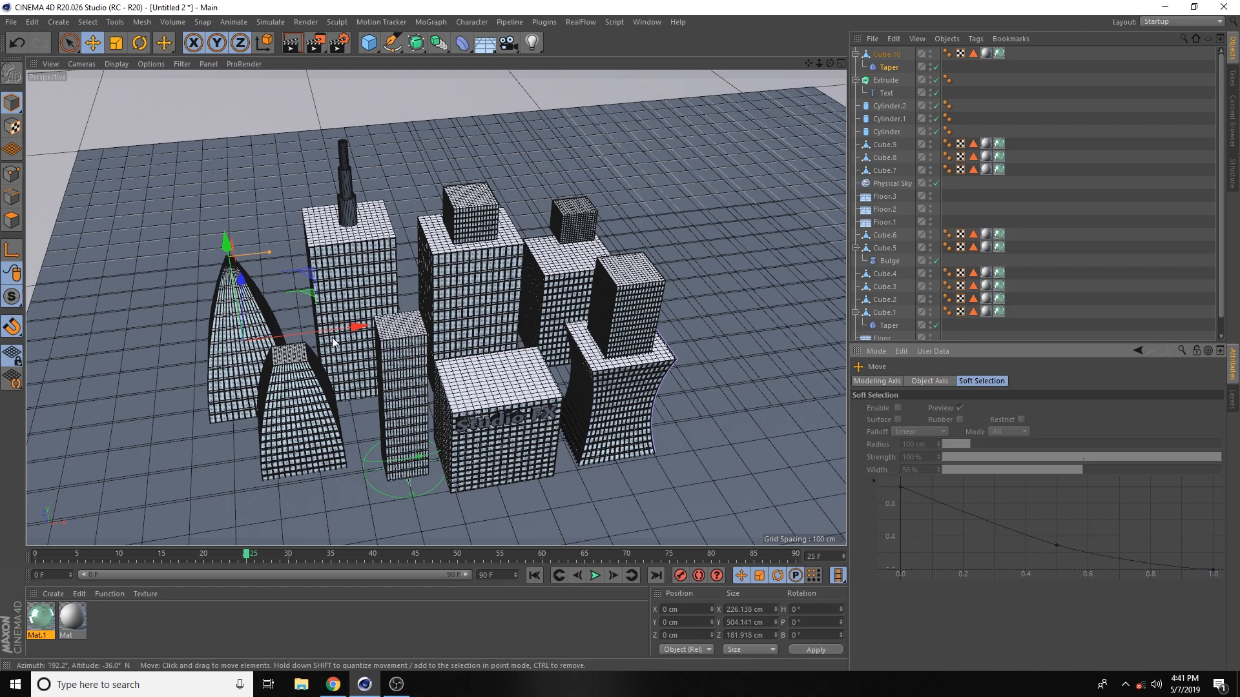
pyautogui.moveTo(352, 331); pyautogui.dragTo(452, 326)
pyautogui.hotkey('ctrl', 'z')
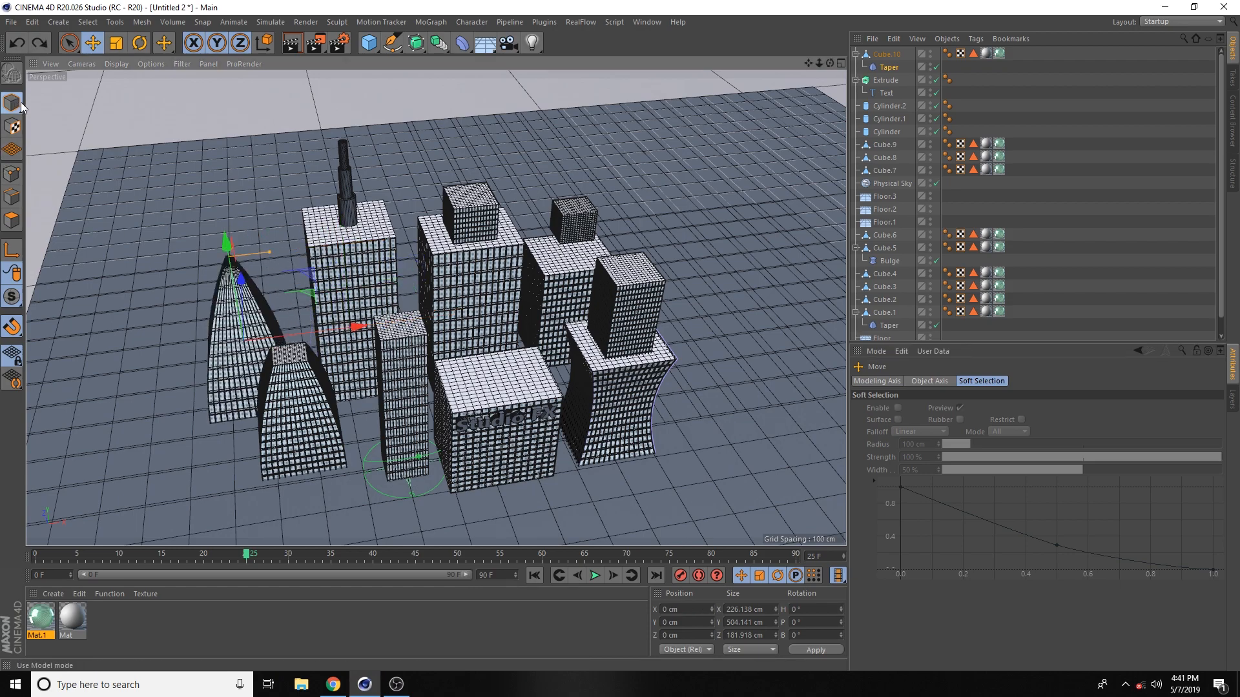
# Select the pointed duplicate building and move it along the X axis to about X 202 cm
pyautogui.click(173, 93)
pyautogui.click(219, 336)
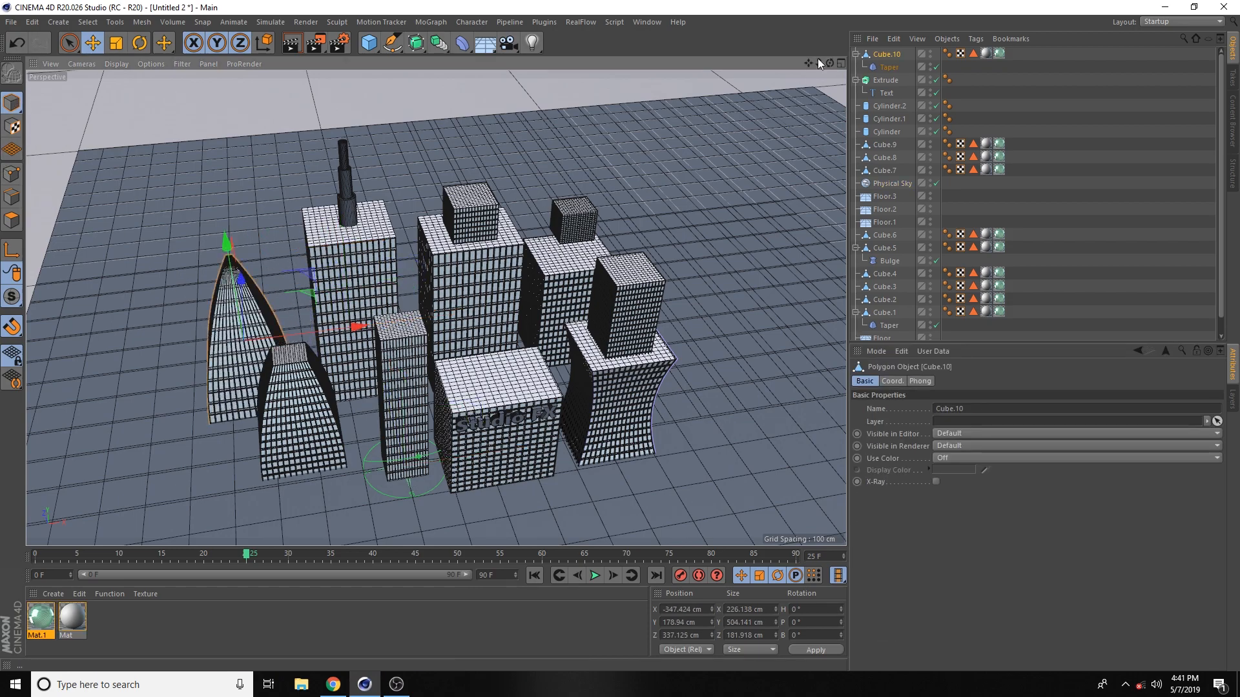
pyautogui.click(855, 54)
pyautogui.keyDown('alt'); pyautogui.moveTo(260, 322); pyautogui.dragTo(220, 348); pyautogui.keyUp('alt')
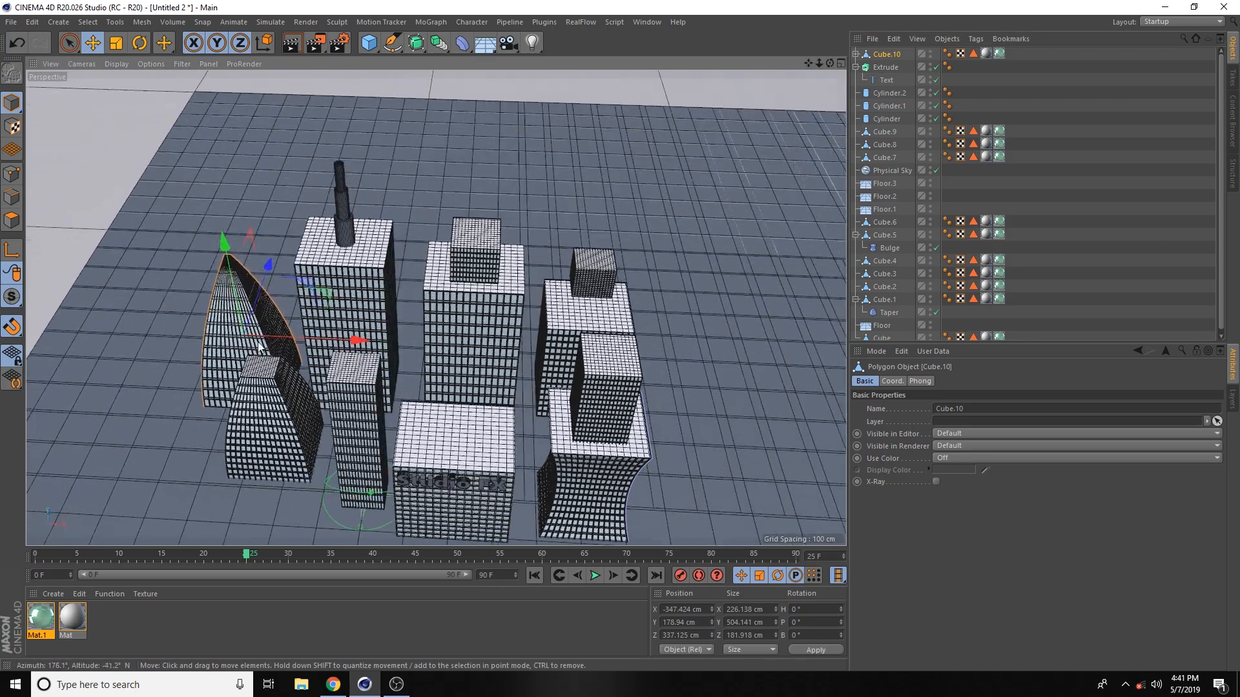
pyautogui.moveTo(352, 340); pyautogui.dragTo(482, 244)
pyautogui.click(501, 229)
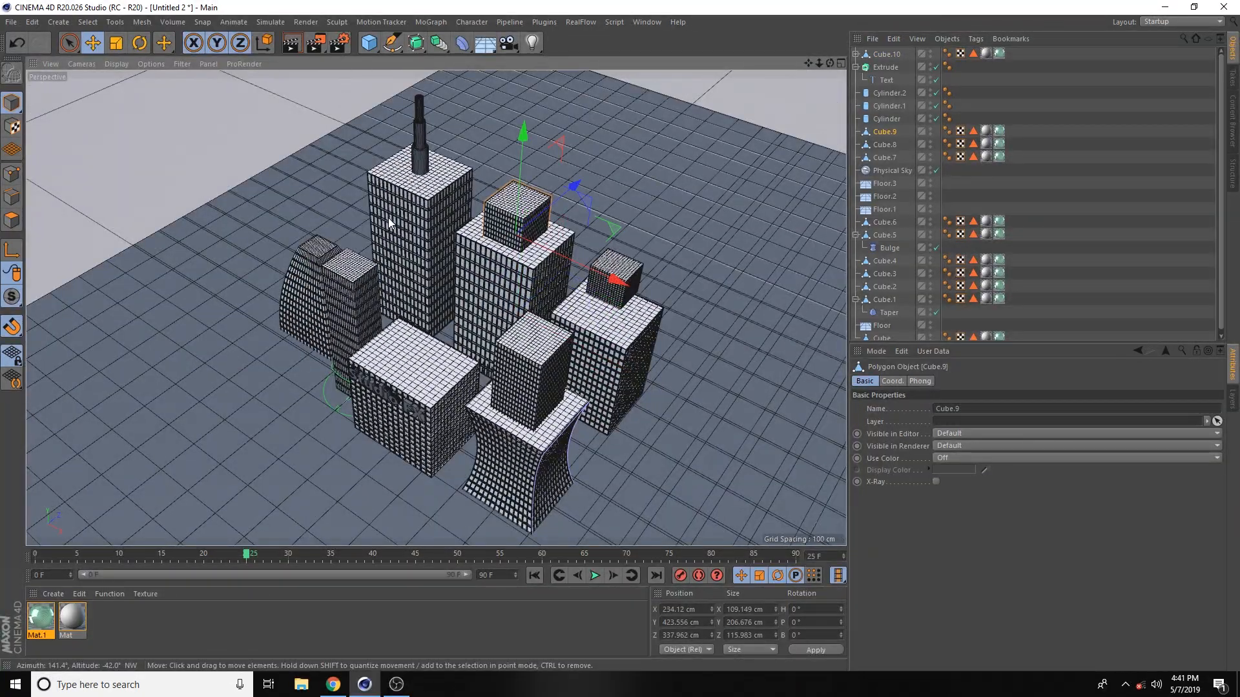
# Bring the pointed building forward over the wide "Studio FX" building, to about Z -29 cm
pyautogui.keyDown('alt'); pyautogui.moveTo(631, 231); pyautogui.dragTo(563, 279); pyautogui.keyUp('alt')
pyautogui.keyDown('alt'); pyautogui.moveTo(433, 245); pyautogui.dragTo(584, 223); pyautogui.keyUp('alt')
pyautogui.click(204, 357)
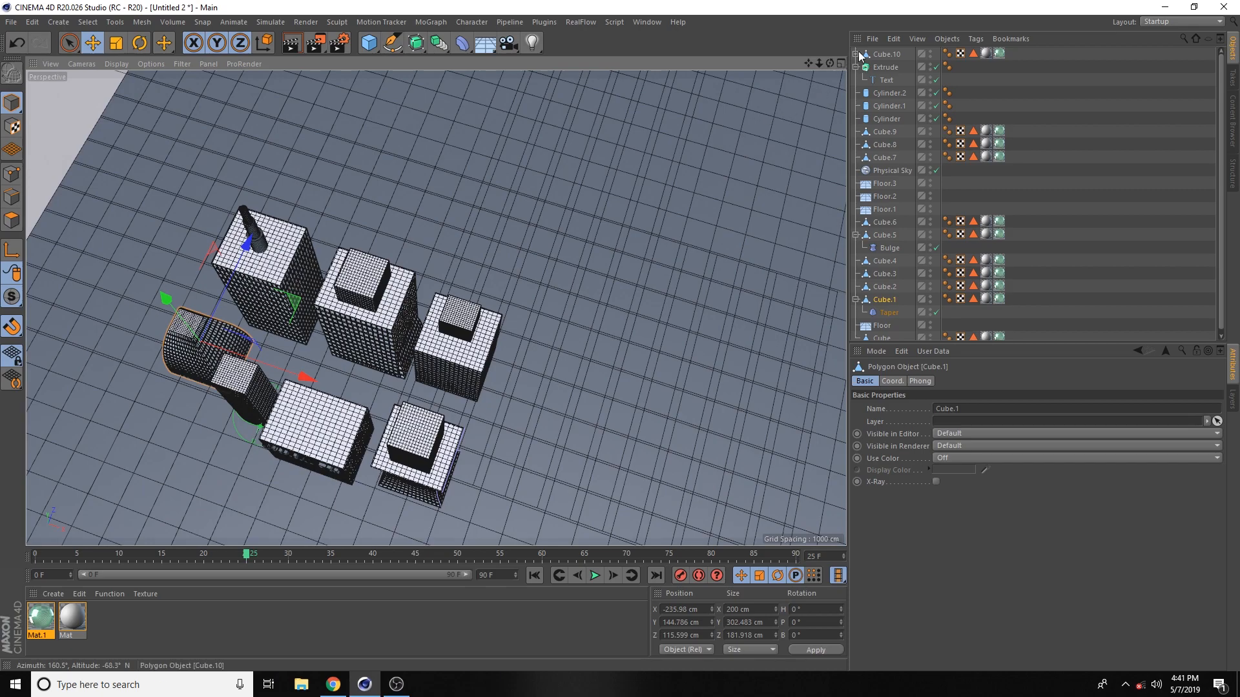
pyautogui.click(880, 55)
pyautogui.moveTo(420, 220); pyautogui.dragTo(348, 354)
pyautogui.keyDown('alt'); pyautogui.moveTo(559, 429); pyautogui.dragTo(460, 366); pyautogui.keyUp('alt')
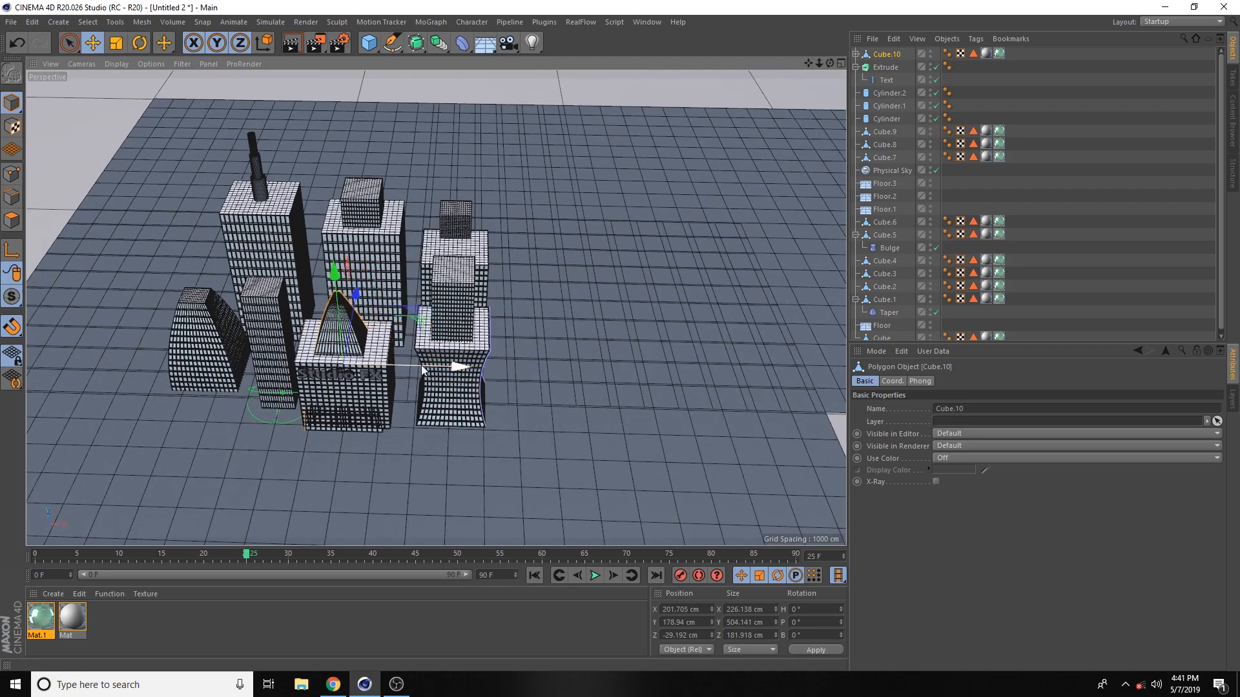
# Raise the pointed building onto the "Studio FX" roof, to about X 213, Y 507, Z -24 cm
pyautogui.moveTo(333, 282); pyautogui.dragTo(367, 173)
pyautogui.scroll(5, 319, 291)
pyautogui.moveTo(457, 262); pyautogui.dragTo(423, 349)
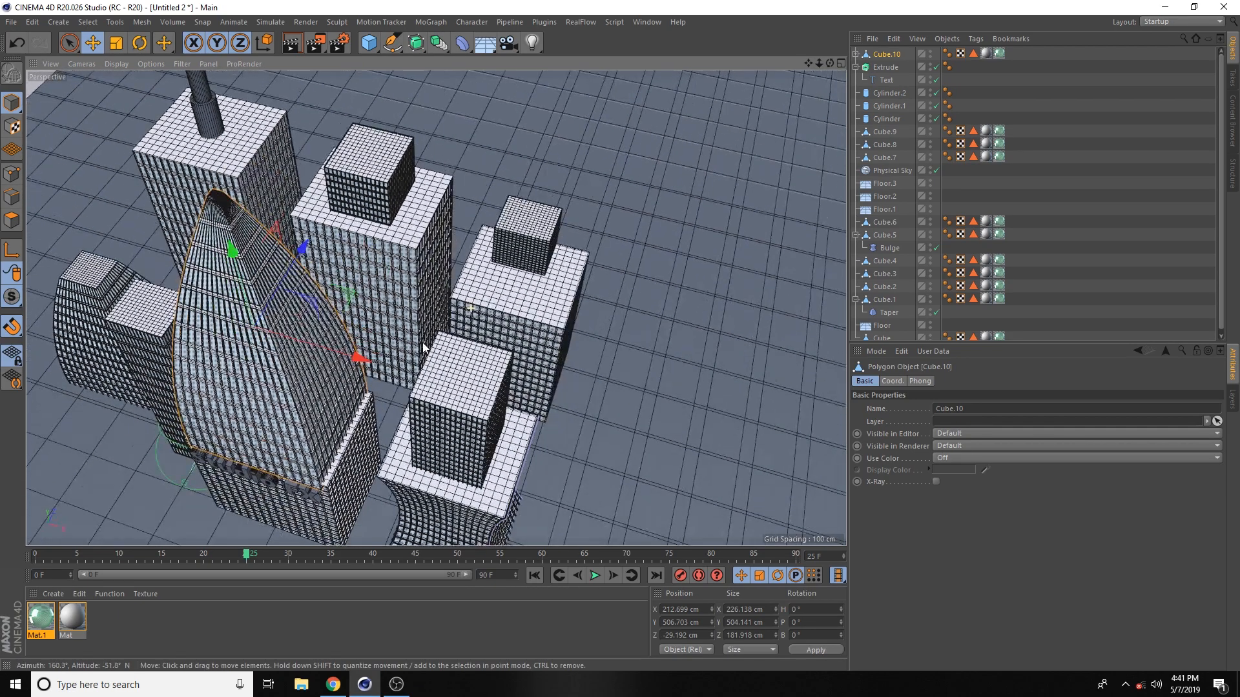
pyautogui.moveTo(304, 248); pyautogui.dragTo(308, 250)
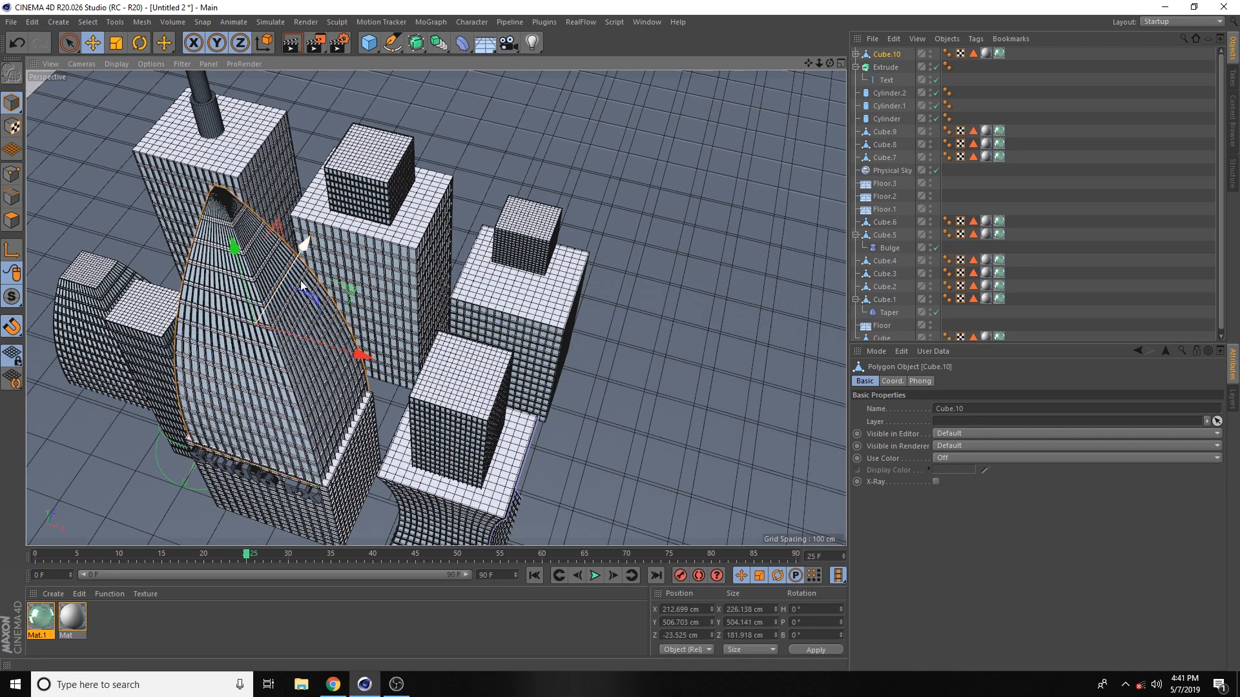
# Nudge the pointed building to about X 215 cm, Z -26 cm and inspect its alignment with the "Studio FX" building
pyautogui.scroll(4, 248, 366)
pyautogui.scroll(3, 249, 369)
pyautogui.scroll(4, 437, 308)
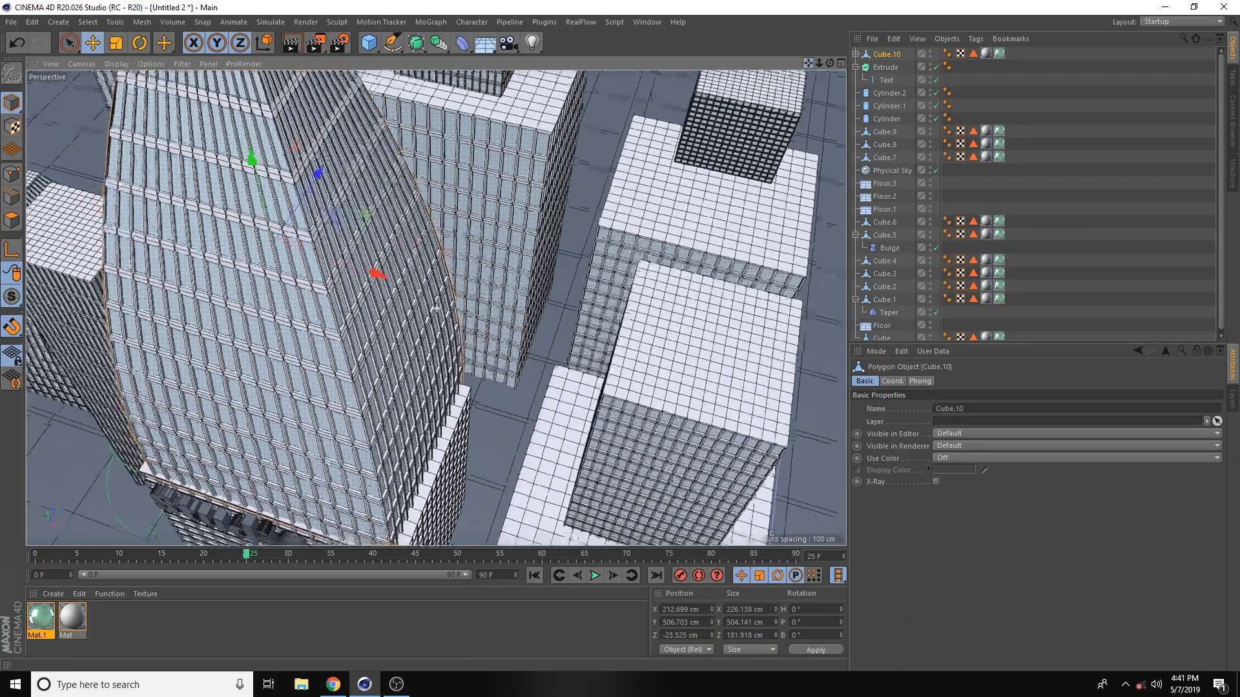
pyautogui.keyDown('alt'); pyautogui.moveTo(437, 309); pyautogui.dragTo(436, 318, button='middle'); pyautogui.keyUp('alt')
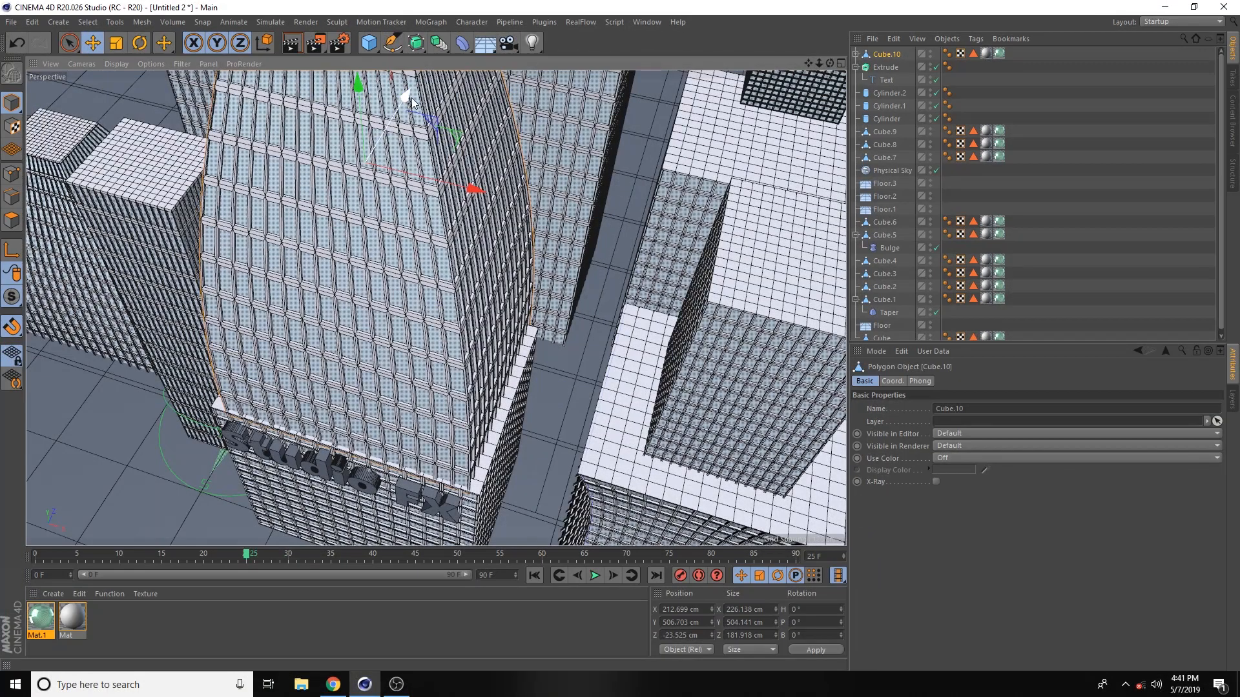
pyautogui.moveTo(411, 101); pyautogui.dragTo(408, 95)
pyautogui.moveTo(472, 188); pyautogui.dragTo(476, 187)
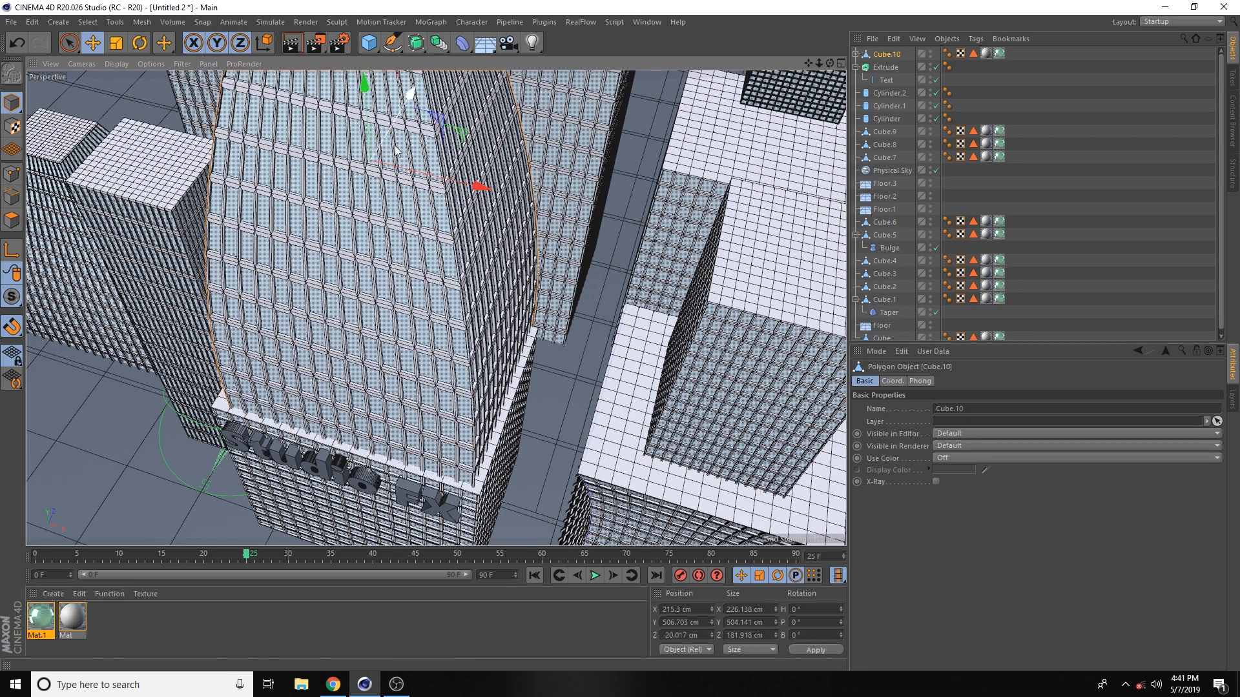
pyautogui.moveTo(411, 97); pyautogui.dragTo(406, 105)
pyautogui.scroll(-5, 366, 245)
pyautogui.keyDown('alt'); pyautogui.moveTo(366, 245); pyautogui.dragTo(439, 198); pyautogui.keyUp('alt')
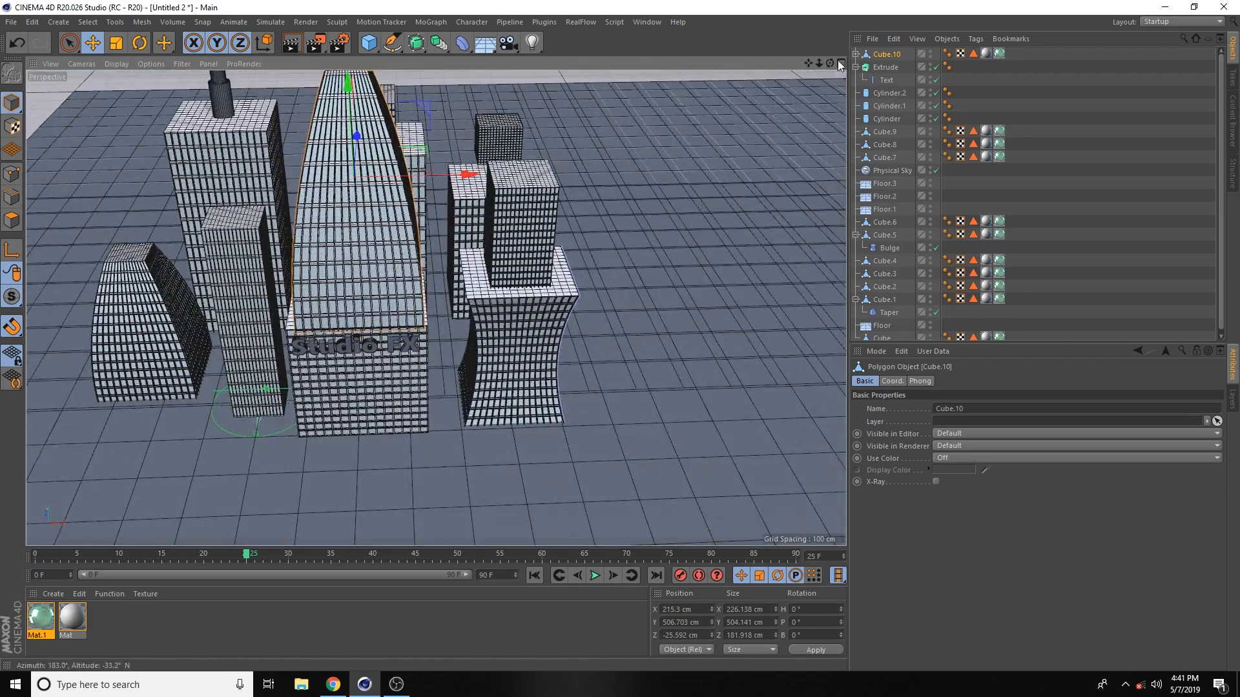
pyautogui.moveTo(807, 63); pyautogui.dragTo(917, 119)
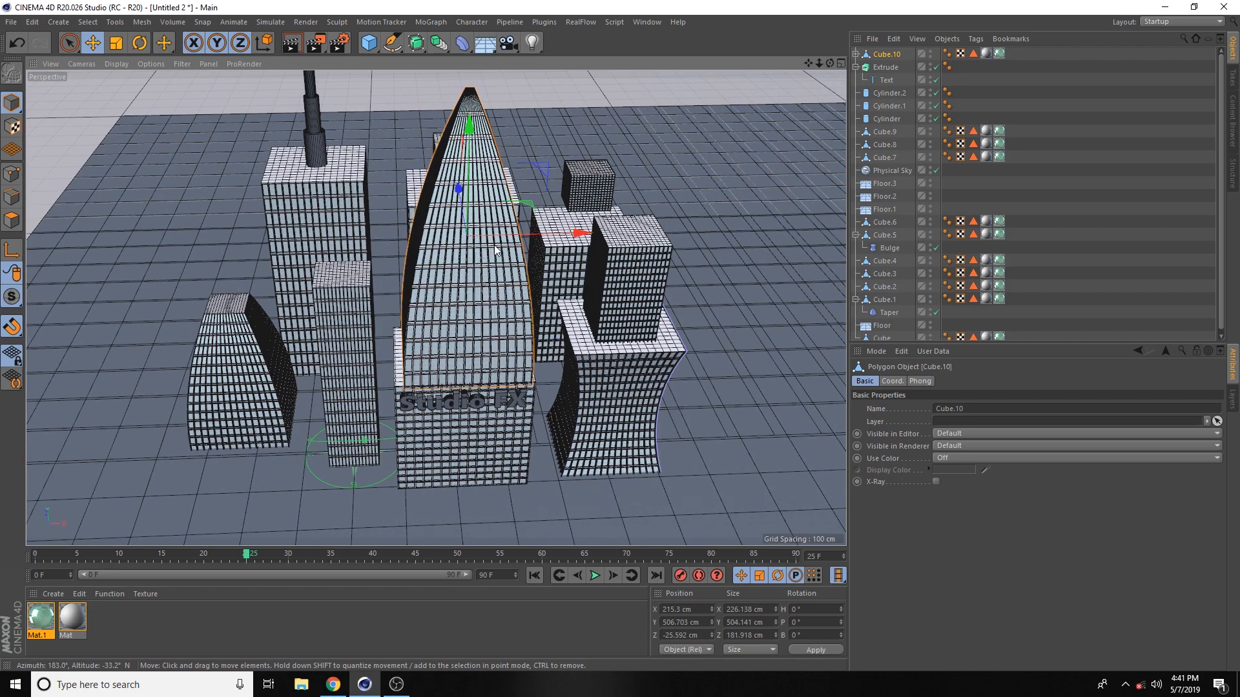
pyautogui.scroll(5, 421, 370)
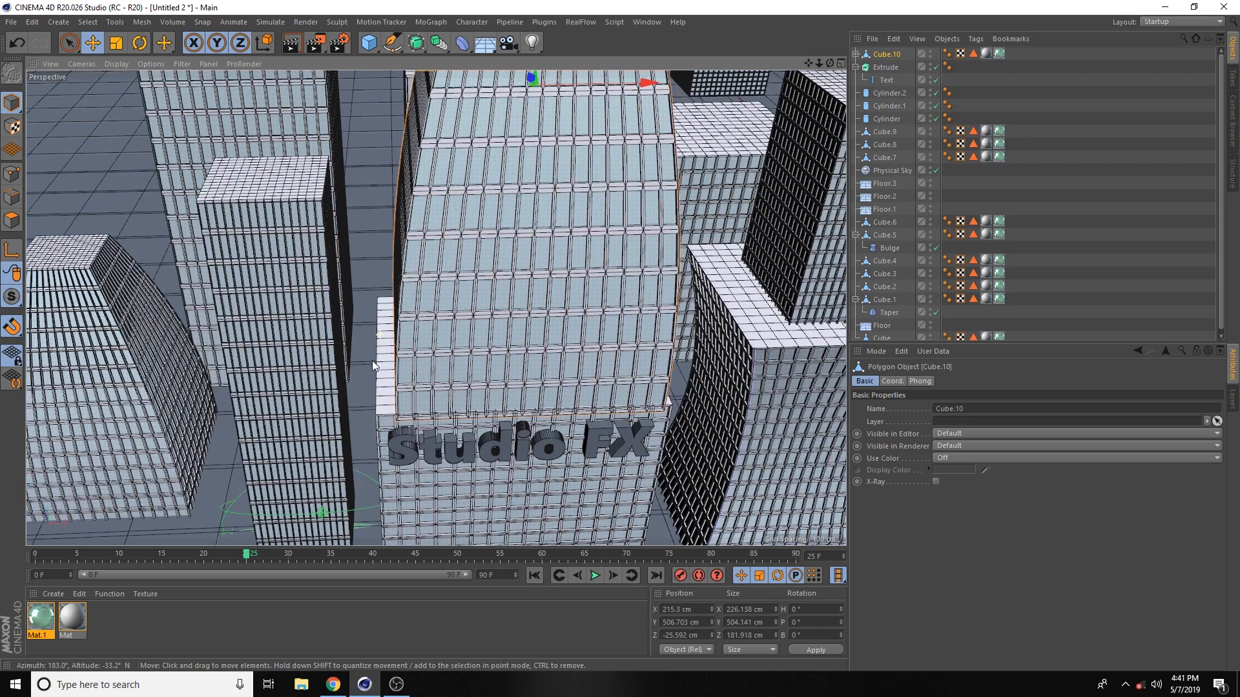
pyautogui.scroll(-3, 389, 362)
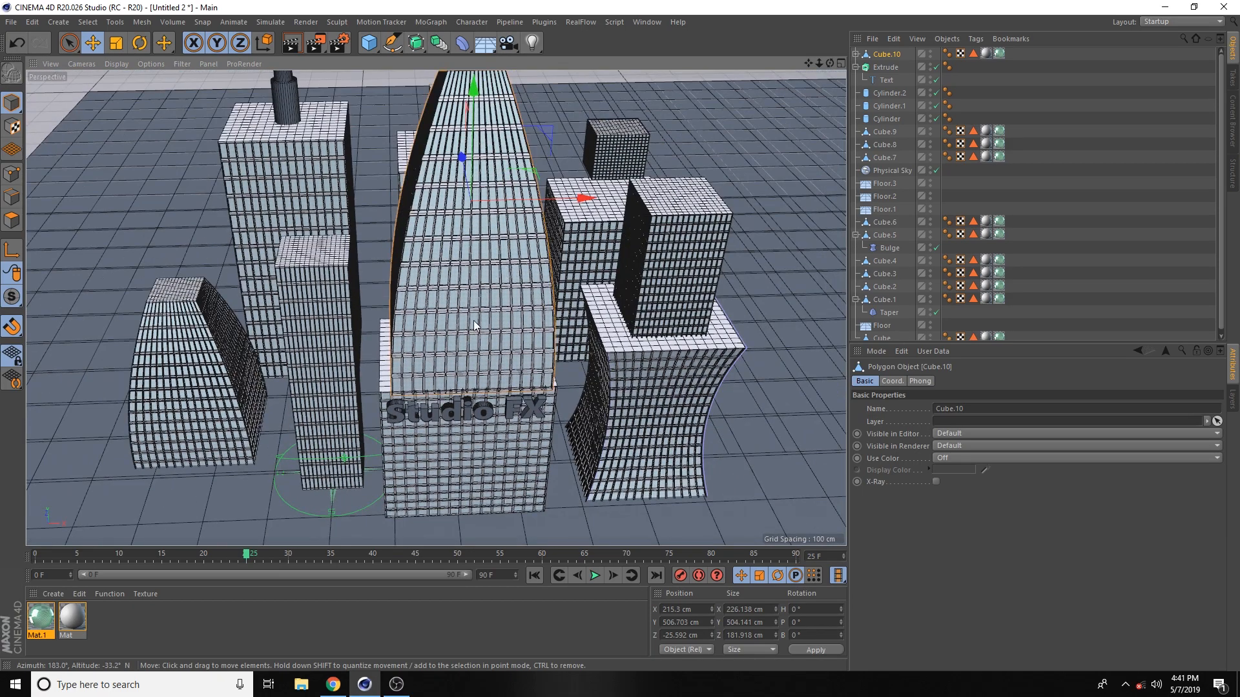
# Delete the pointed building and duplicate the "Studio FX" building upward to about Y 394 cm
pyautogui.press('Delete')
pyautogui.click(463, 462)
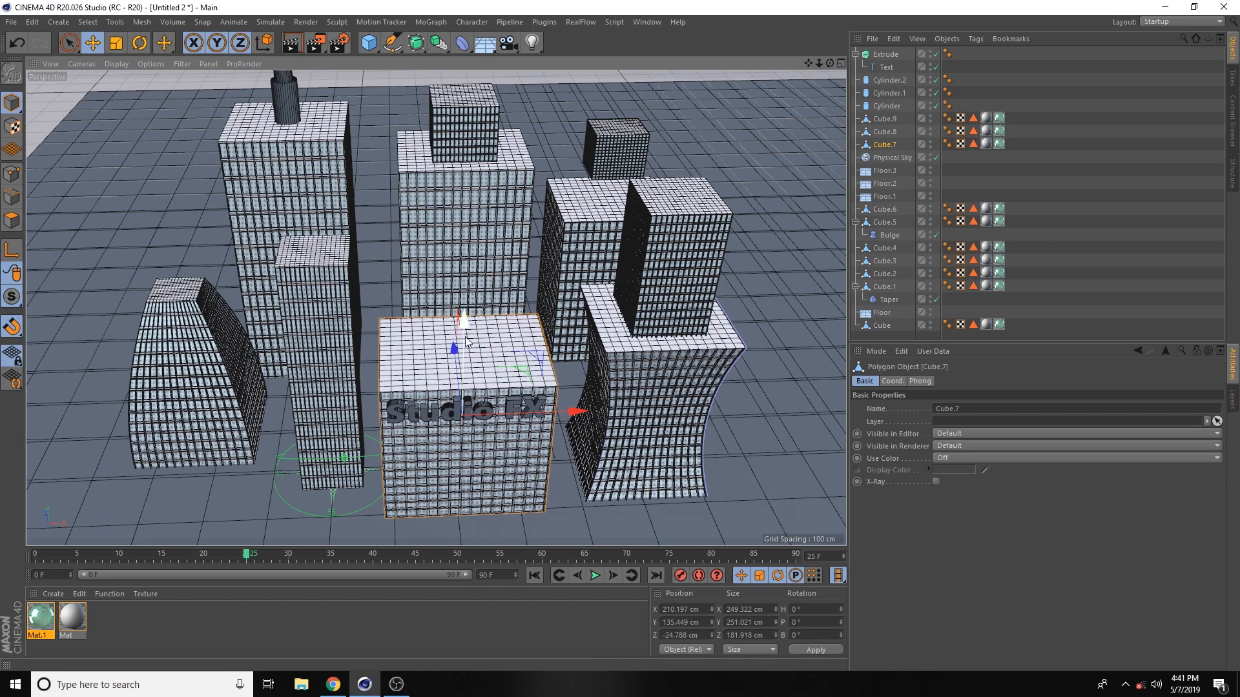
pyautogui.keyDown('ctrl'); pyautogui.moveTo(462, 326); pyautogui.dragTo(491, 183); pyautogui.keyUp('ctrl')
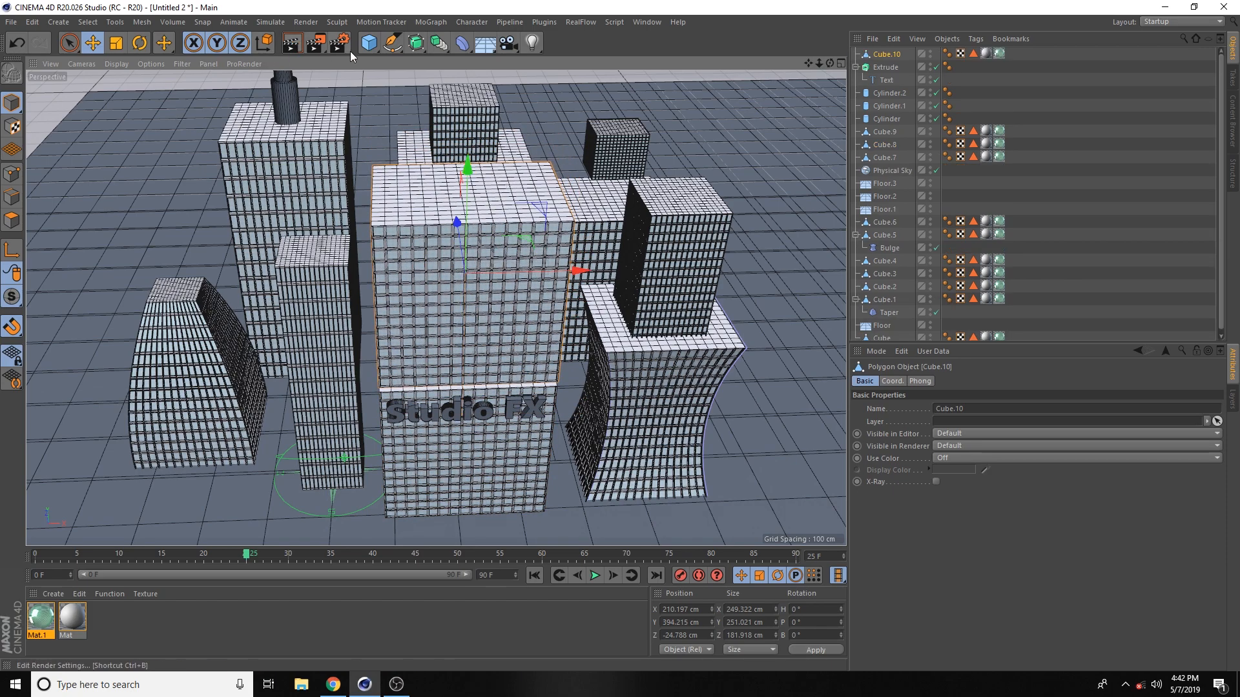
# Add a Taper deformer and make it a child of the block stacked on the "Studio FX" building
pyautogui.click(369, 42)
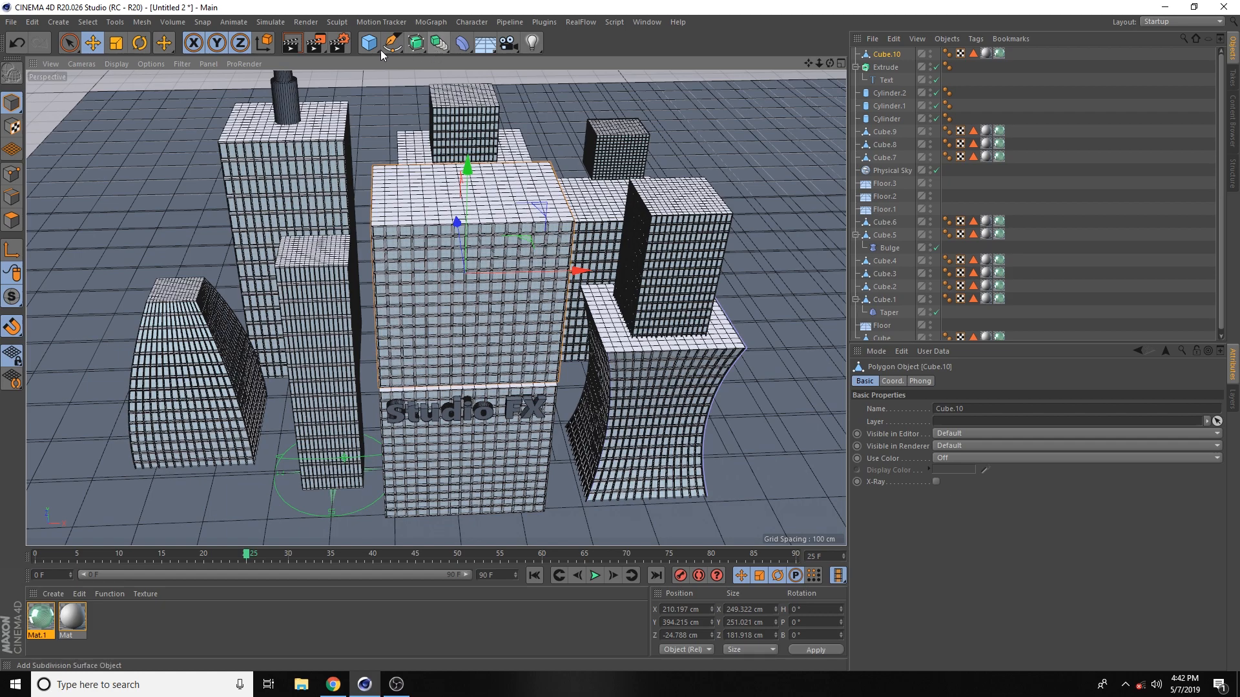
pyautogui.click(386, 49)
pyautogui.click(463, 43)
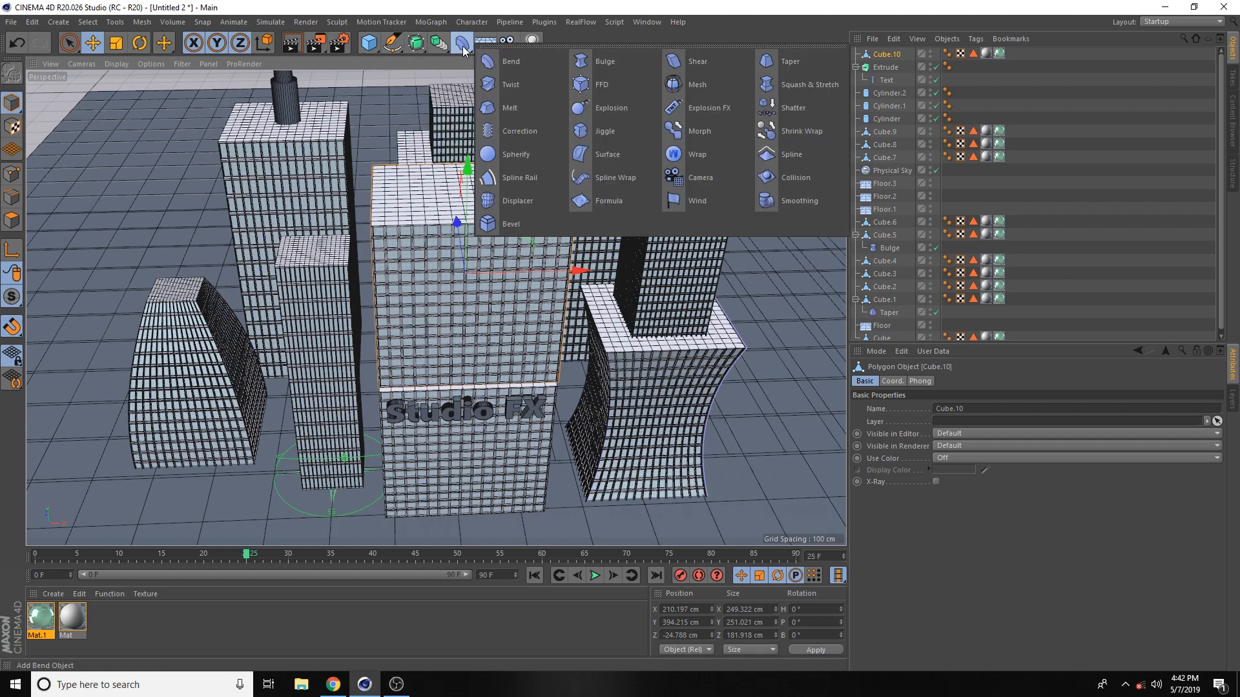
pyautogui.click(801, 62)
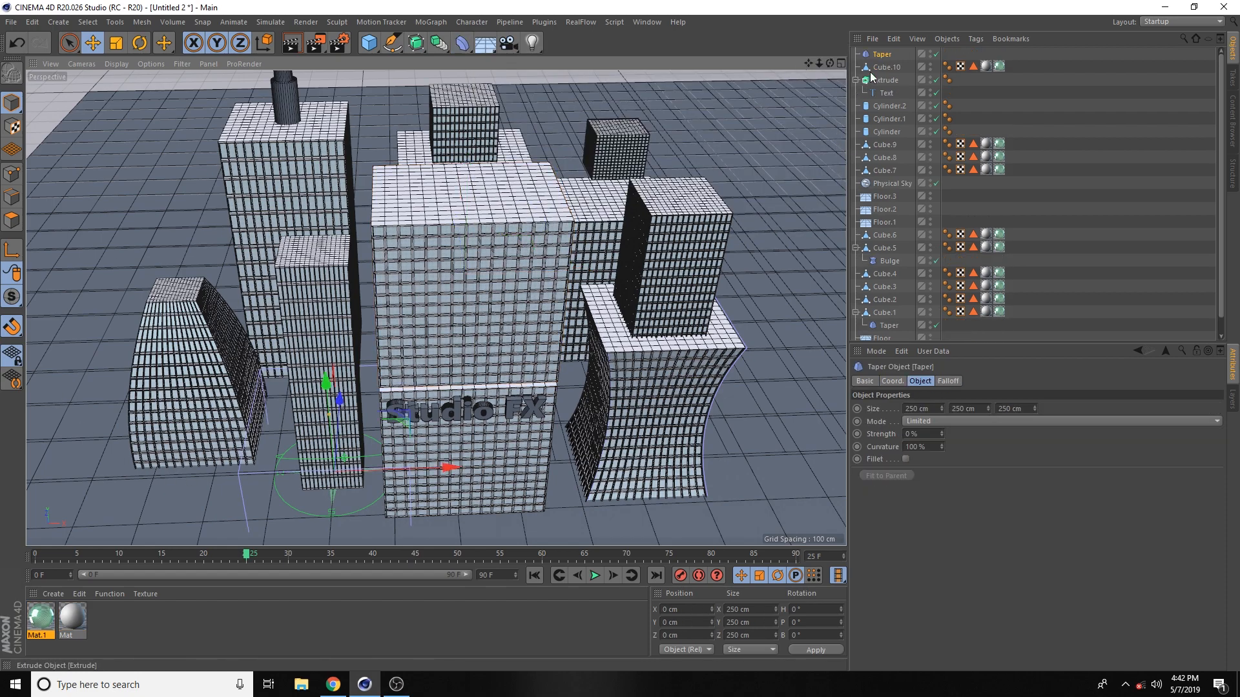
pyautogui.moveTo(883, 57); pyautogui.dragTo(891, 67)
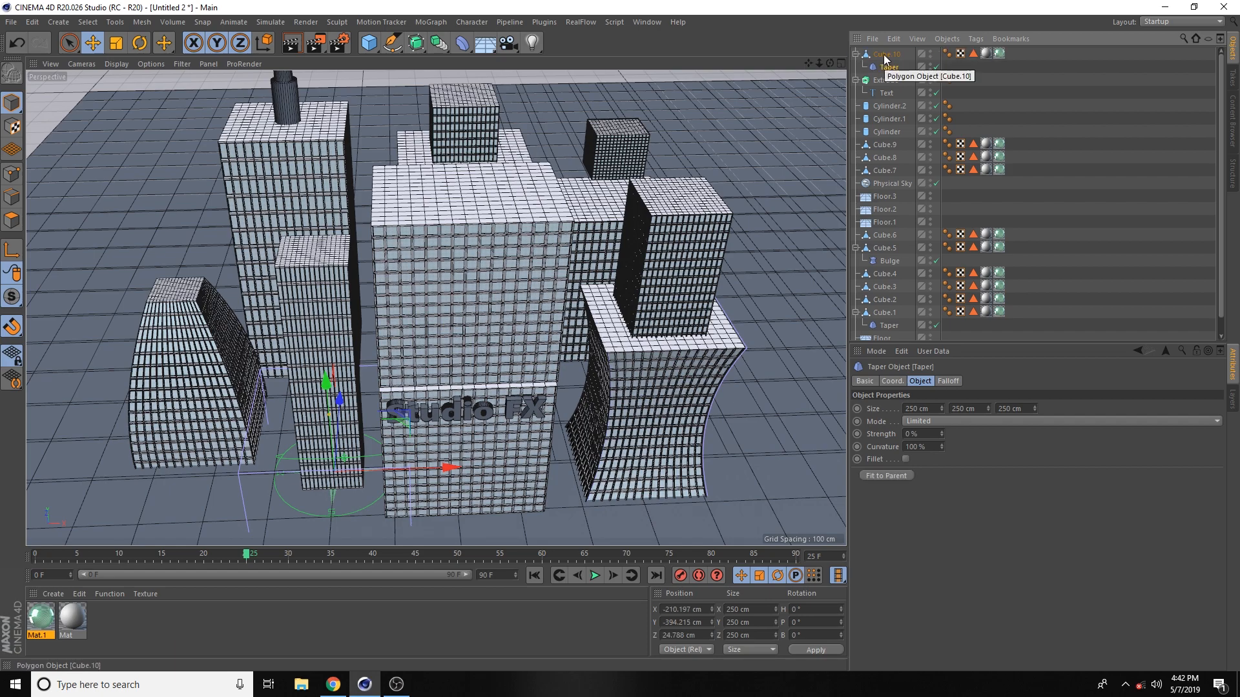
# Fit the Taper deformer to the stacked block and set its strength to 98%
pyautogui.click(886, 476)
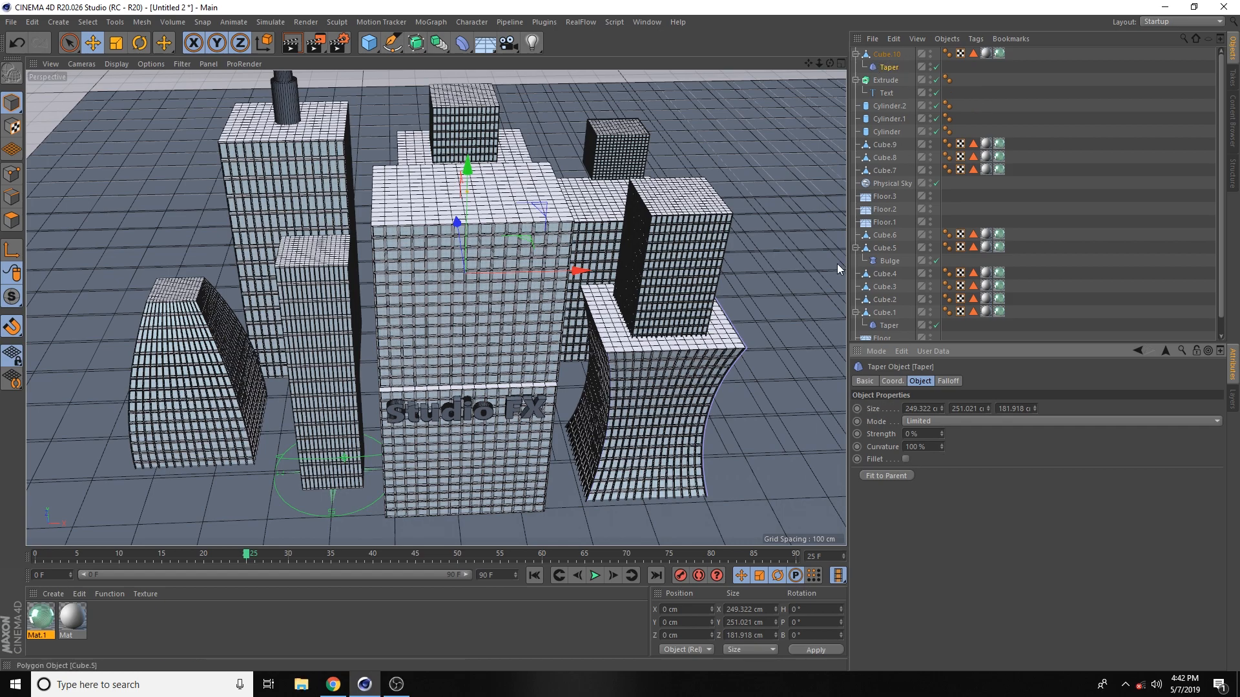
pyautogui.moveTo(941, 437); pyautogui.dragTo(944, 375)
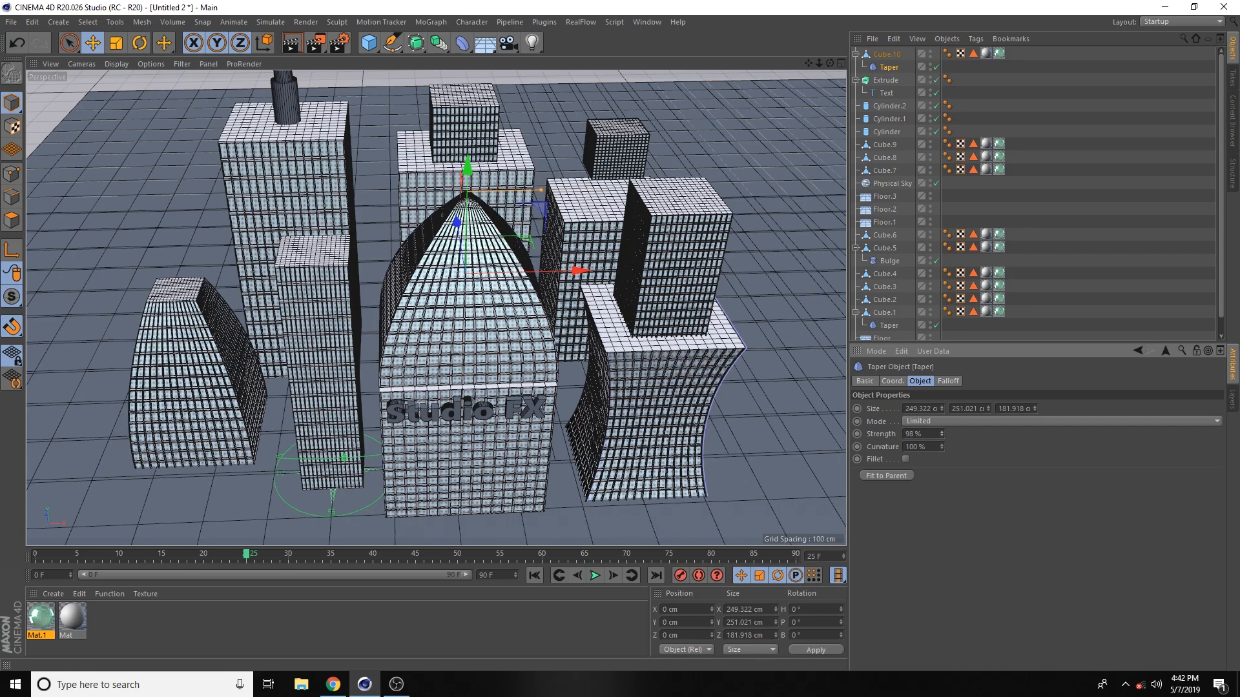
pyautogui.scroll(-3, 578, 424)
pyautogui.keyDown('alt'); pyautogui.moveTo(524, 465); pyautogui.dragTo(597, 481); pyautogui.keyUp('alt')
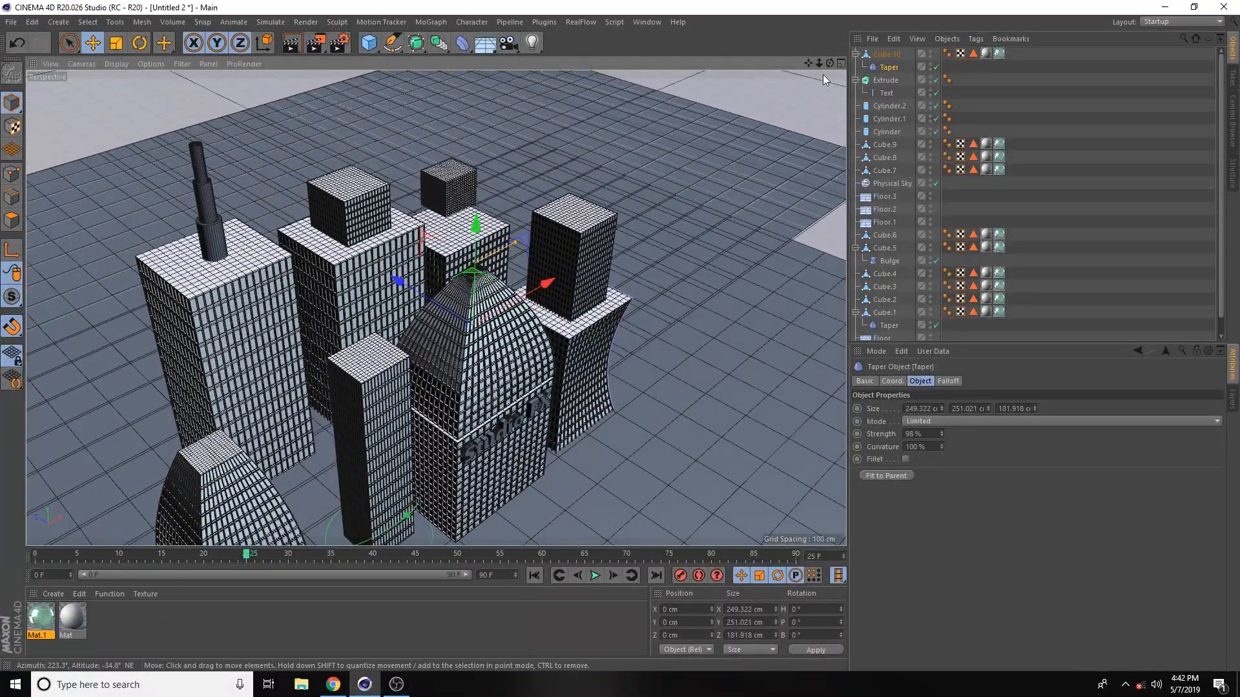
# Select the tapered block and align it with the "Studio FX" building, lowering it to close the gap between them
pyautogui.click(855, 54)
pyautogui.click(889, 56)
pyautogui.scroll(5, 441, 274)
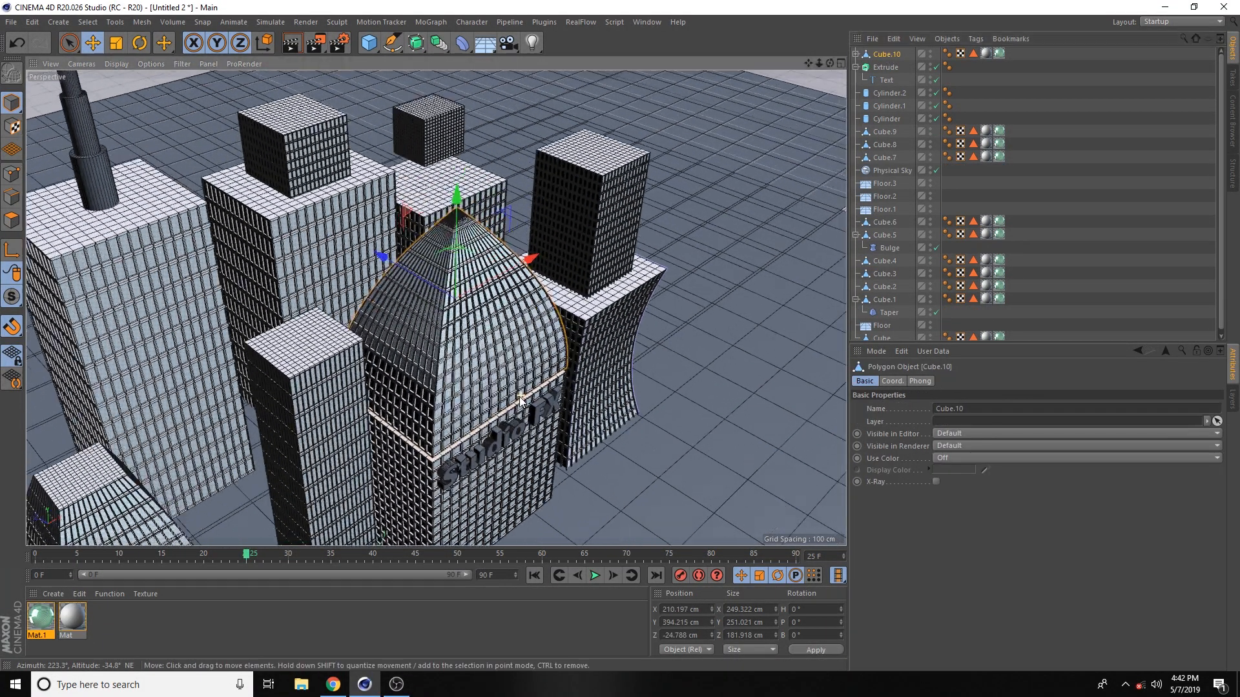
pyautogui.keyDown('alt'); pyautogui.moveTo(441, 274); pyautogui.dragTo(273, 304); pyautogui.keyUp('alt')
pyautogui.moveTo(618, 195); pyautogui.dragTo(588, 317)
pyautogui.scroll(3, 512, 401)
pyautogui.keyDown('alt'); pyautogui.moveTo(543, 214); pyautogui.dragTo(507, 268); pyautogui.keyUp('alt')
pyautogui.moveTo(551, 163); pyautogui.dragTo(630, 248)
pyautogui.moveTo(514, 208); pyautogui.dragTo(517, 215)
pyautogui.keyDown('alt'); pyautogui.moveTo(494, 268); pyautogui.dragTo(455, 208); pyautogui.keyUp('alt')
pyautogui.moveTo(446, 164); pyautogui.dragTo(452, 180)
pyautogui.keyDown('alt'); pyautogui.moveTo(445, 242); pyautogui.dragTo(420, 323); pyautogui.keyUp('alt')
# Select the extruded "Studio FX" sign and raise it to about Y 62 cm
pyautogui.click(400, 384)
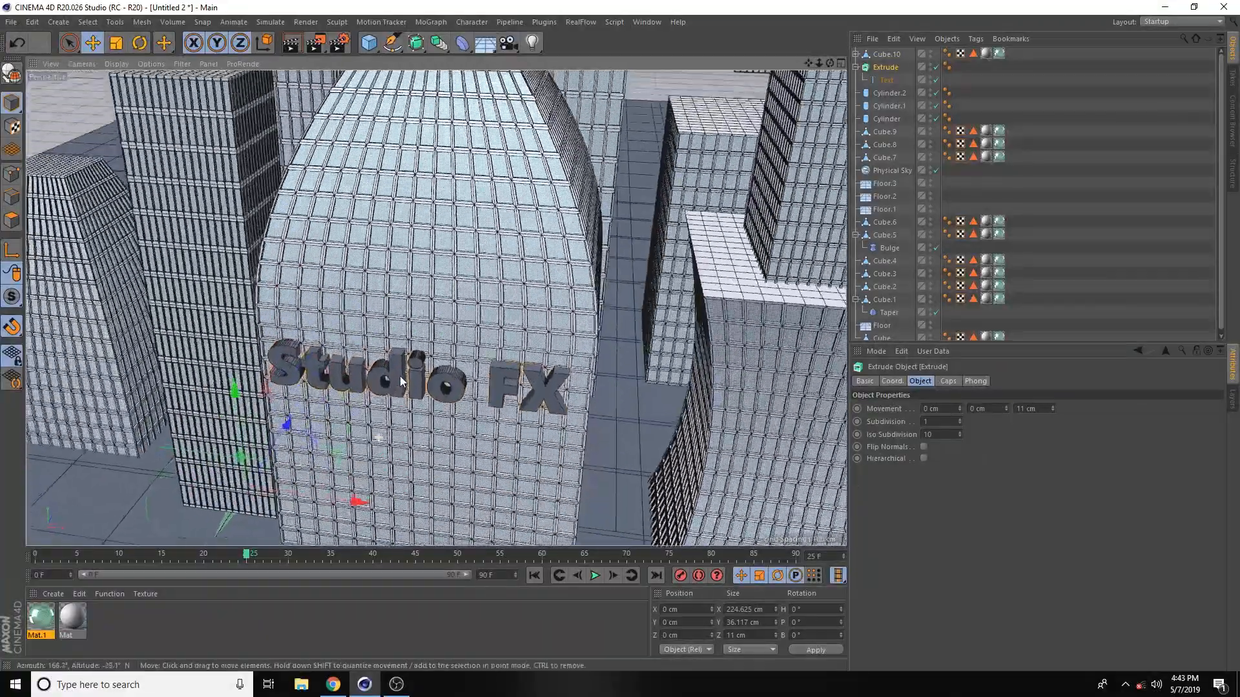
pyautogui.keyDown('alt'); pyautogui.moveTo(401, 383); pyautogui.dragTo(359, 352); pyautogui.keyUp('alt')
pyautogui.keyDown('alt'); pyautogui.moveTo(306, 287); pyautogui.dragTo(330, 310); pyautogui.keyUp('alt')
pyautogui.moveTo(244, 431); pyautogui.dragTo(244, 417)
pyautogui.keyDown('alt'); pyautogui.moveTo(258, 374); pyautogui.dragTo(647, 193); pyautogui.keyUp('alt')
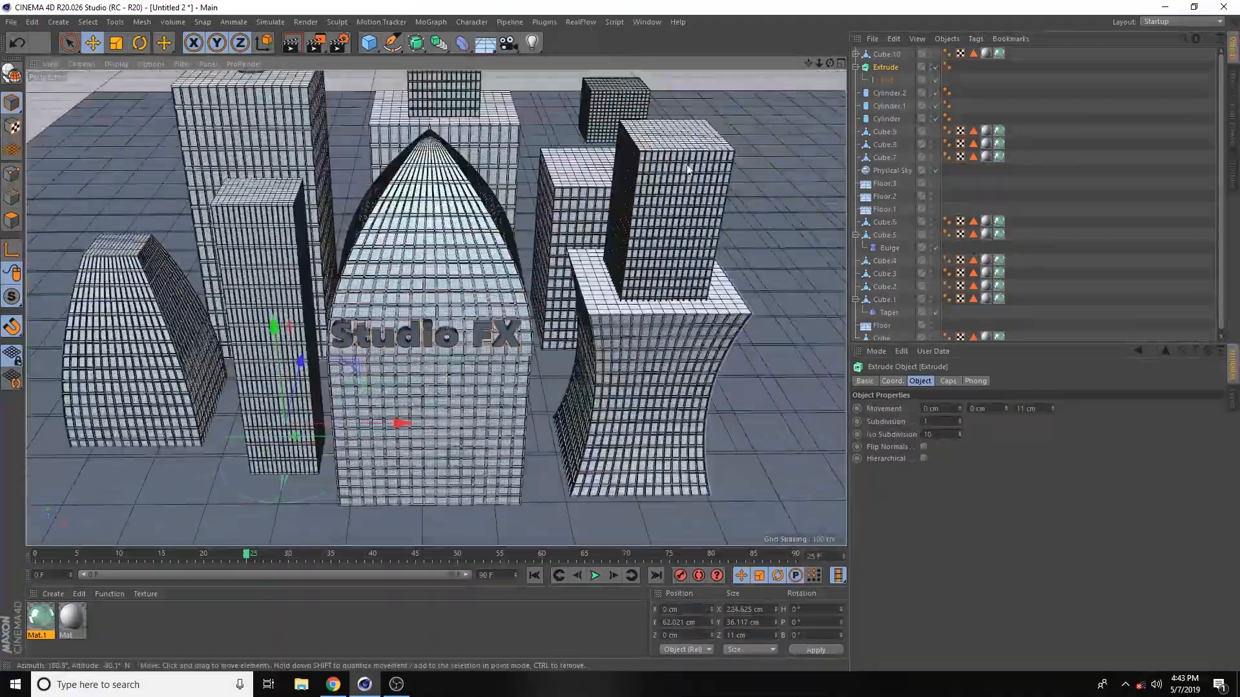
# Frame the whole city group from an angled view and render it in the viewport
pyautogui.moveTo(820, 64); pyautogui.dragTo(867, 115)
pyautogui.moveTo(642, 266)
pyautogui.keyDown('alt'); pyautogui.mouseDown()
pyautogui.moveTo(648, 242)
pyautogui.moveTo(643, 253)
pyautogui.mouseUp(); pyautogui.keyUp('alt')
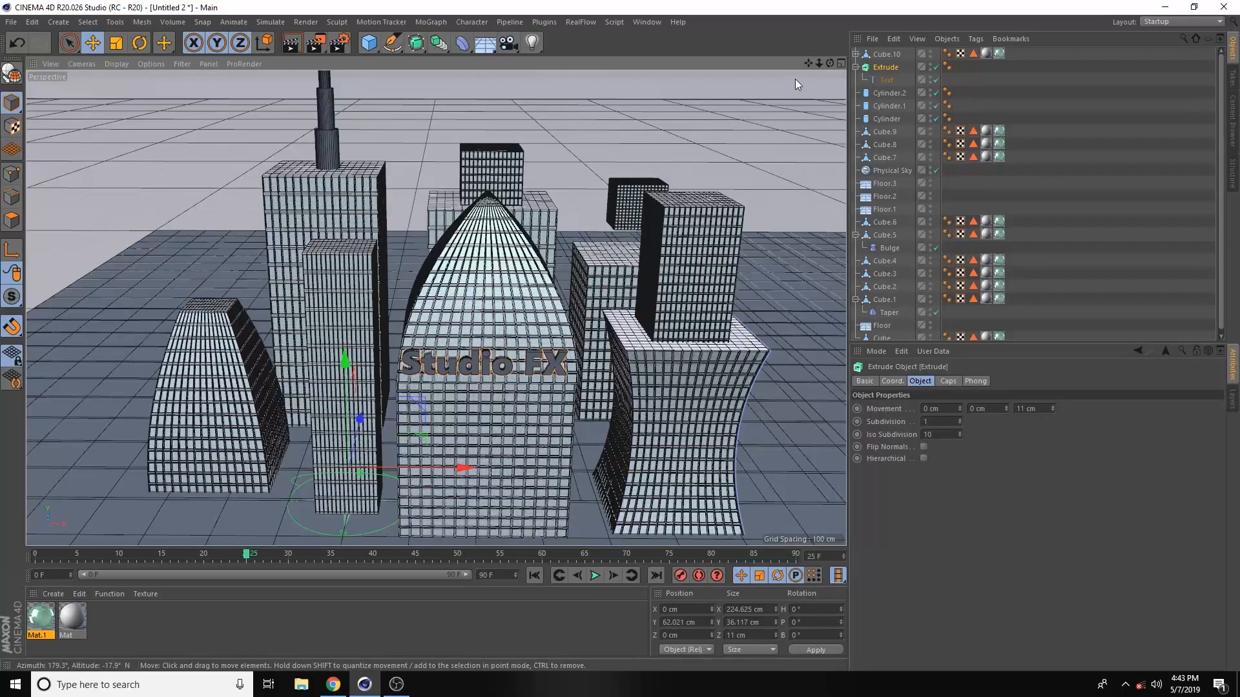
pyautogui.moveTo(811, 63); pyautogui.dragTo(793, 45)
pyautogui.moveTo(716, 203)
pyautogui.keyDown('alt'); pyautogui.mouseDown()
pyautogui.moveTo(727, 200)
pyautogui.moveTo(725, 222)
pyautogui.moveTo(734, 205)
pyautogui.mouseUp(); pyautogui.keyUp('alt')
pyautogui.moveTo(830, 63); pyautogui.dragTo(783, 63)
pyautogui.click(294, 44)
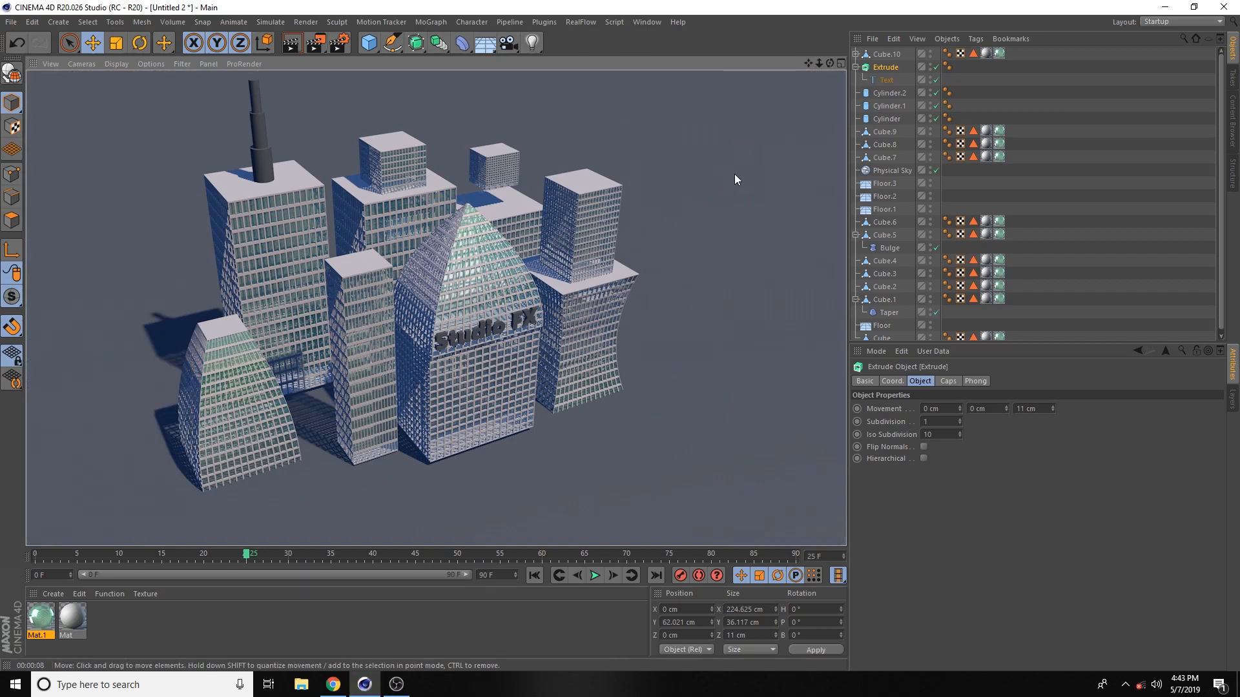
# Delete the Physical Sky and render the viewport without it
pyautogui.click(626, 149)
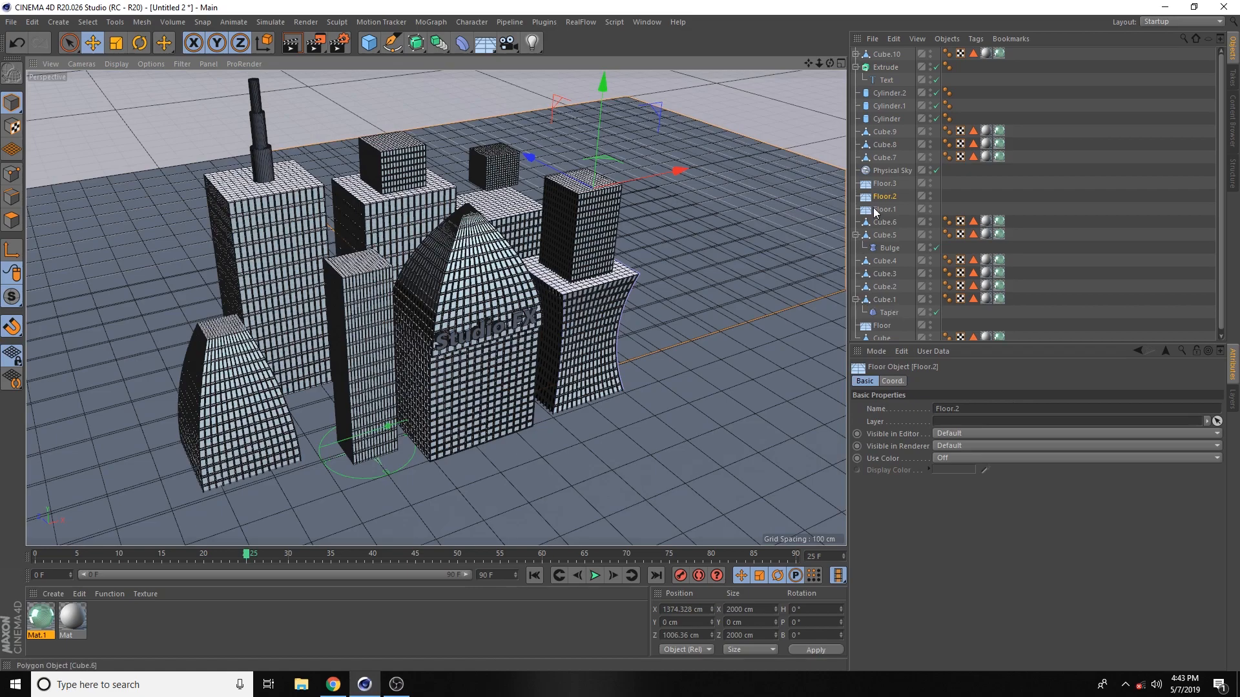
pyautogui.click(892, 172)
pyautogui.press('Delete')
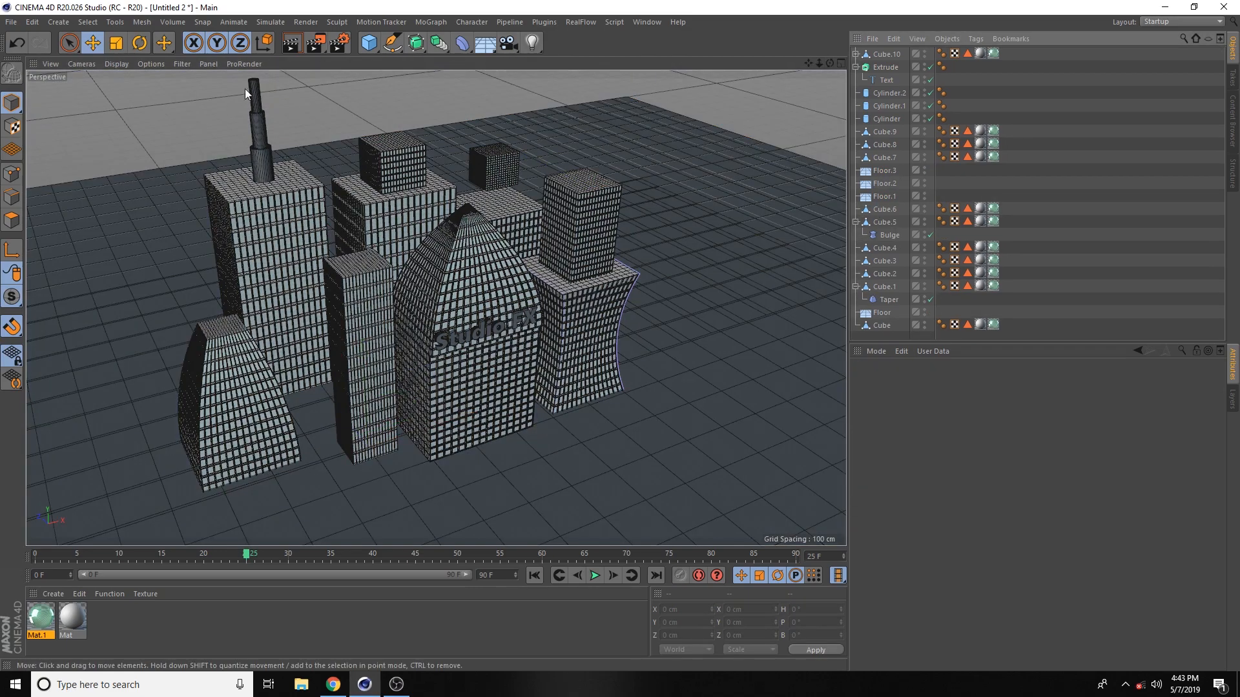
pyautogui.click(291, 46)
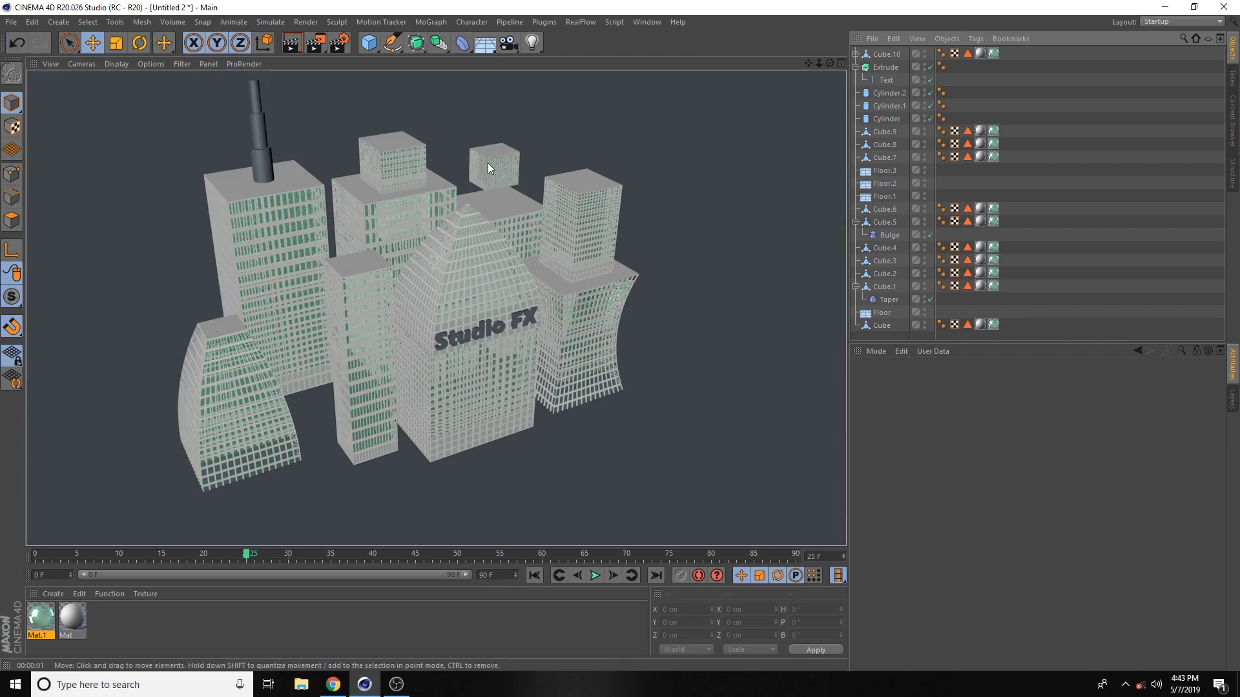
# Add a Physical Sky to the scene and render the viewport
pyautogui.moveTo(484, 49); pyautogui.dragTo(638, 64)
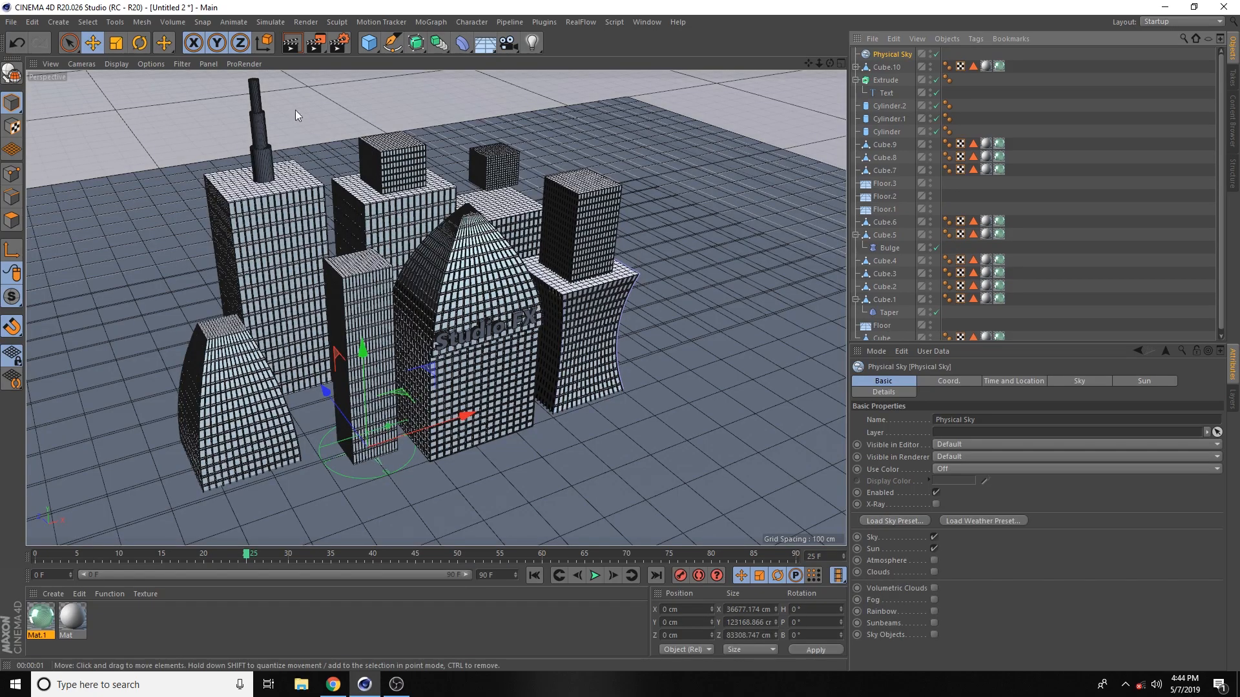
pyautogui.click(289, 49)
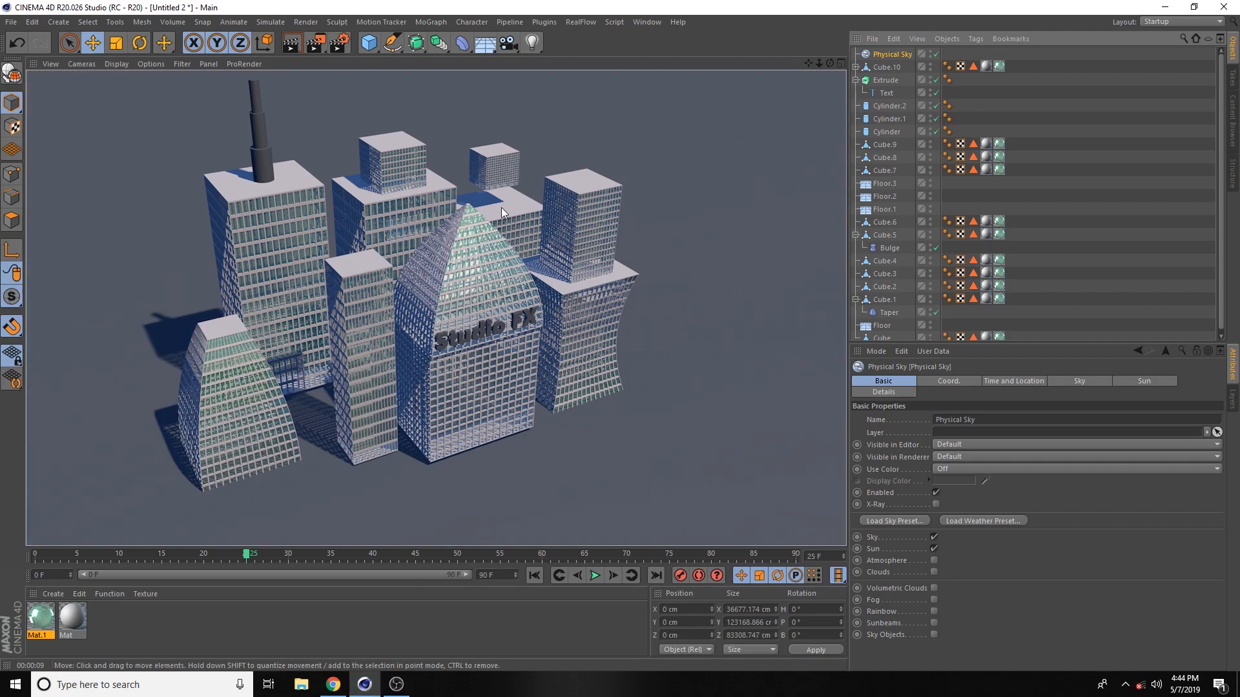
# Lower the floating rooftop cube onto the building beneath it, to about Y 353 cm
pyautogui.click(496, 171)
pyautogui.moveTo(498, 91); pyautogui.dragTo(498, 121)
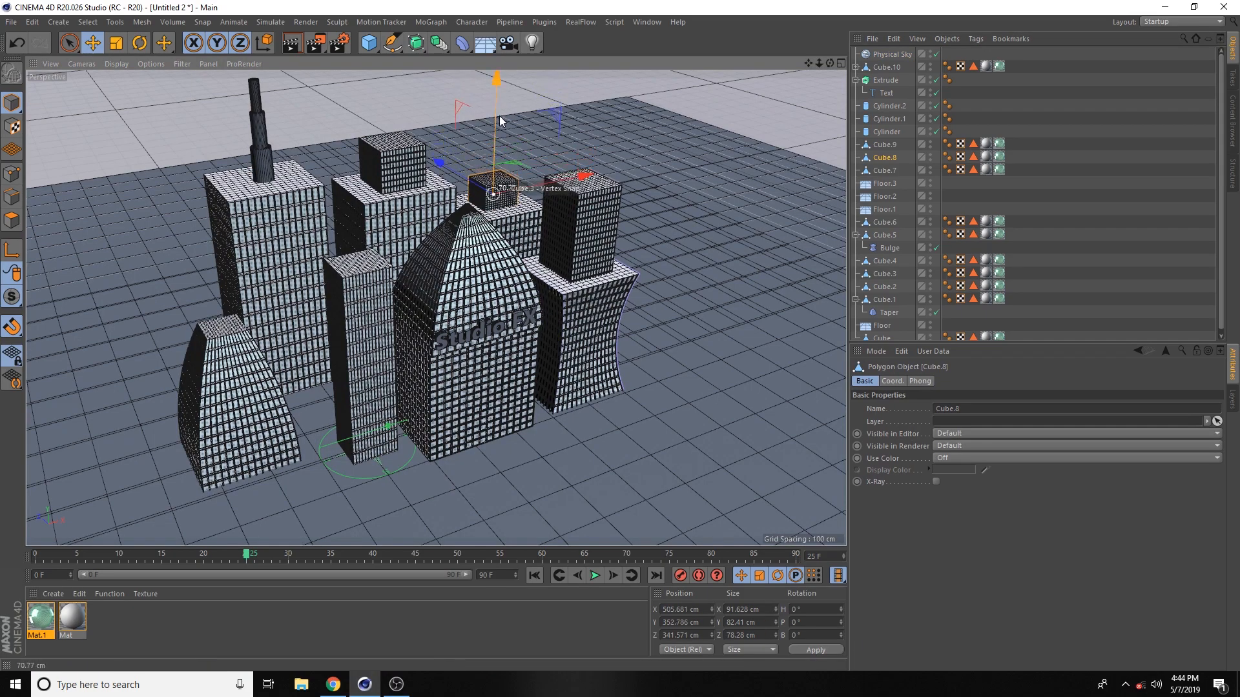
# Turn off Reflectance and Transparency in material Mat.1 and make its color yellow with hue 50° and value 93%
pyautogui.doubleClick(41, 616)
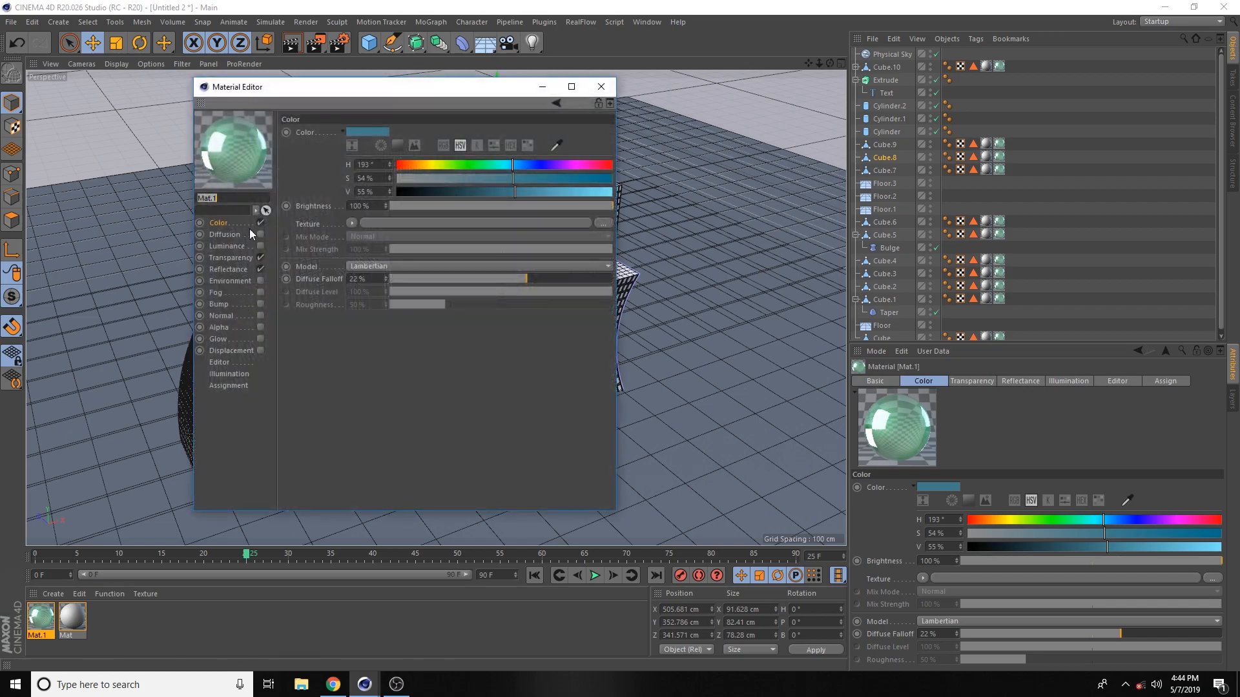
pyautogui.click(260, 269)
pyautogui.click(260, 257)
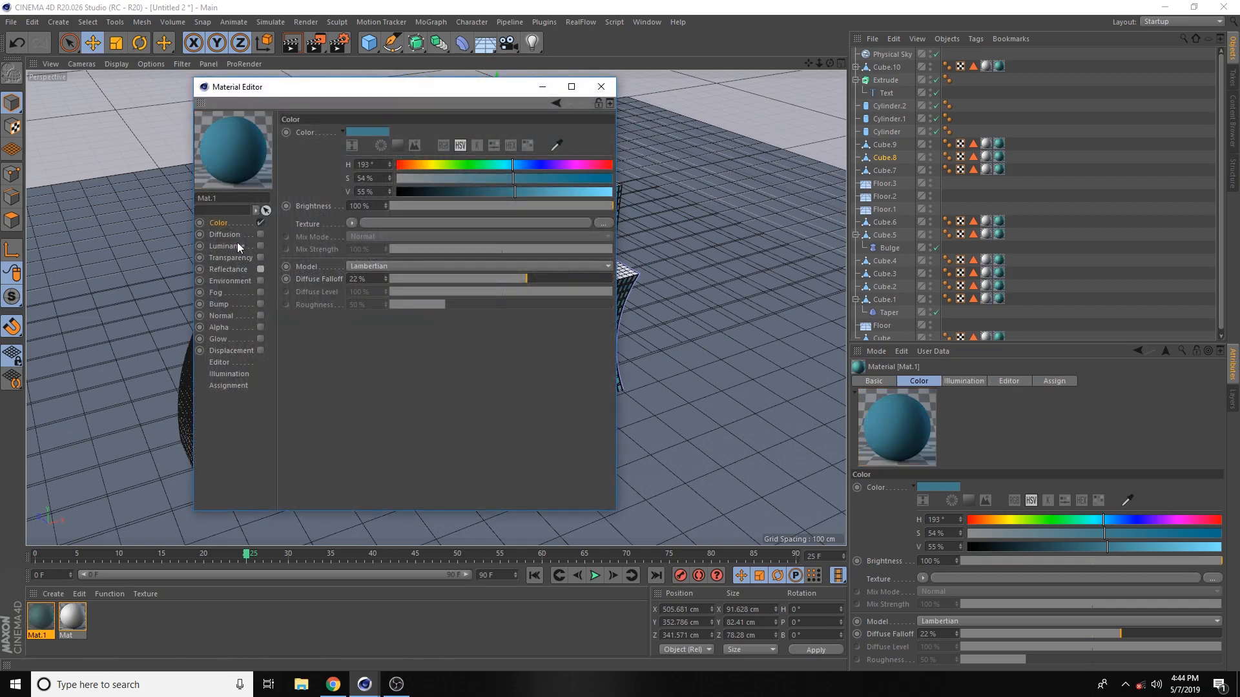
pyautogui.click(426, 166)
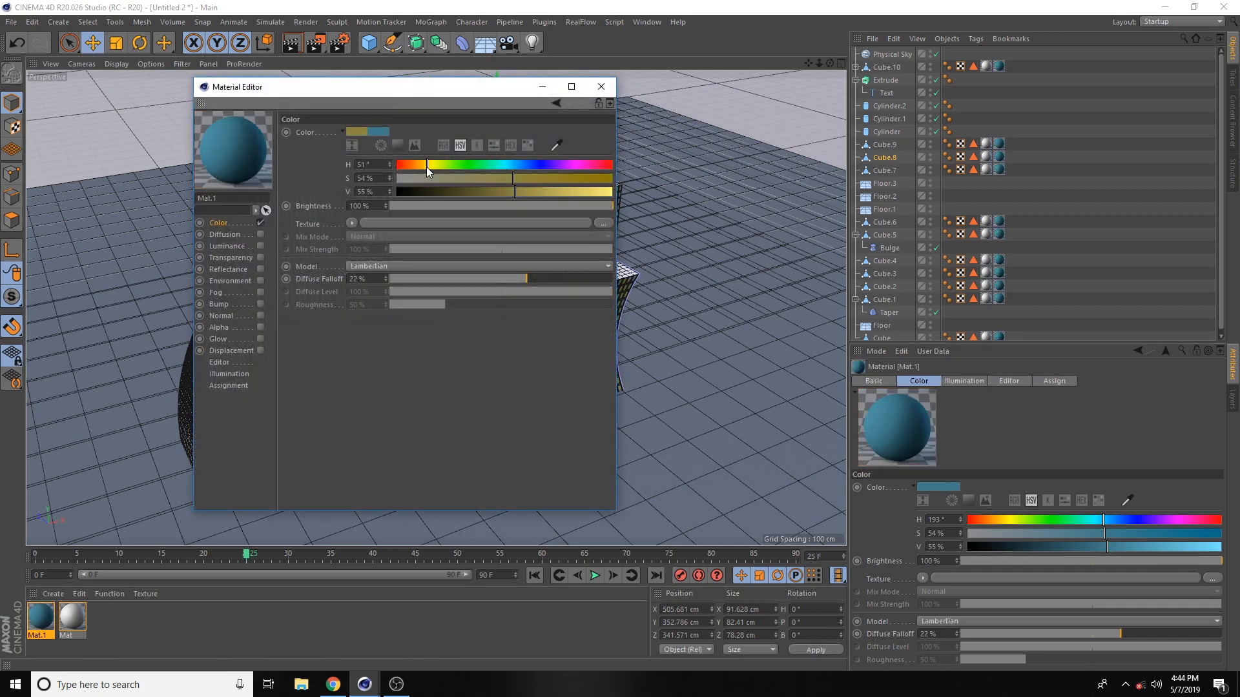
pyautogui.moveTo(522, 192); pyautogui.dragTo(596, 194)
pyautogui.click(601, 87)
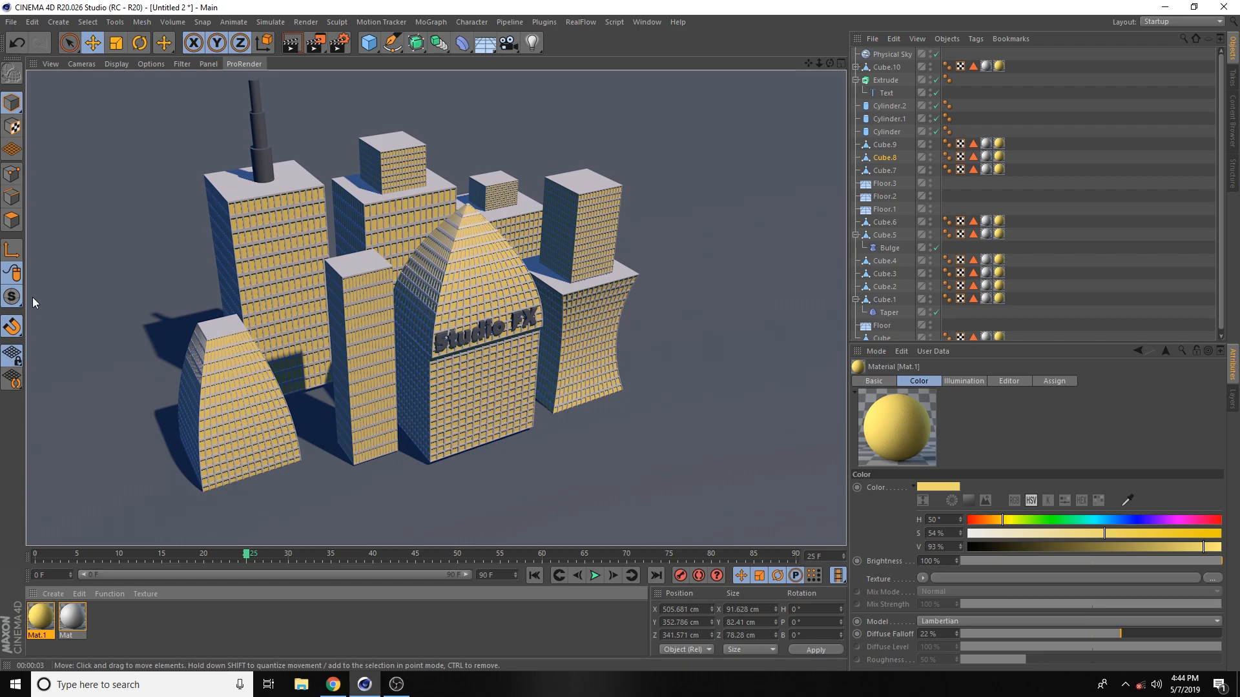
# Apply the material Mat to the extruded "Studio FX" sign and render the viewport
pyautogui.click(464, 347)
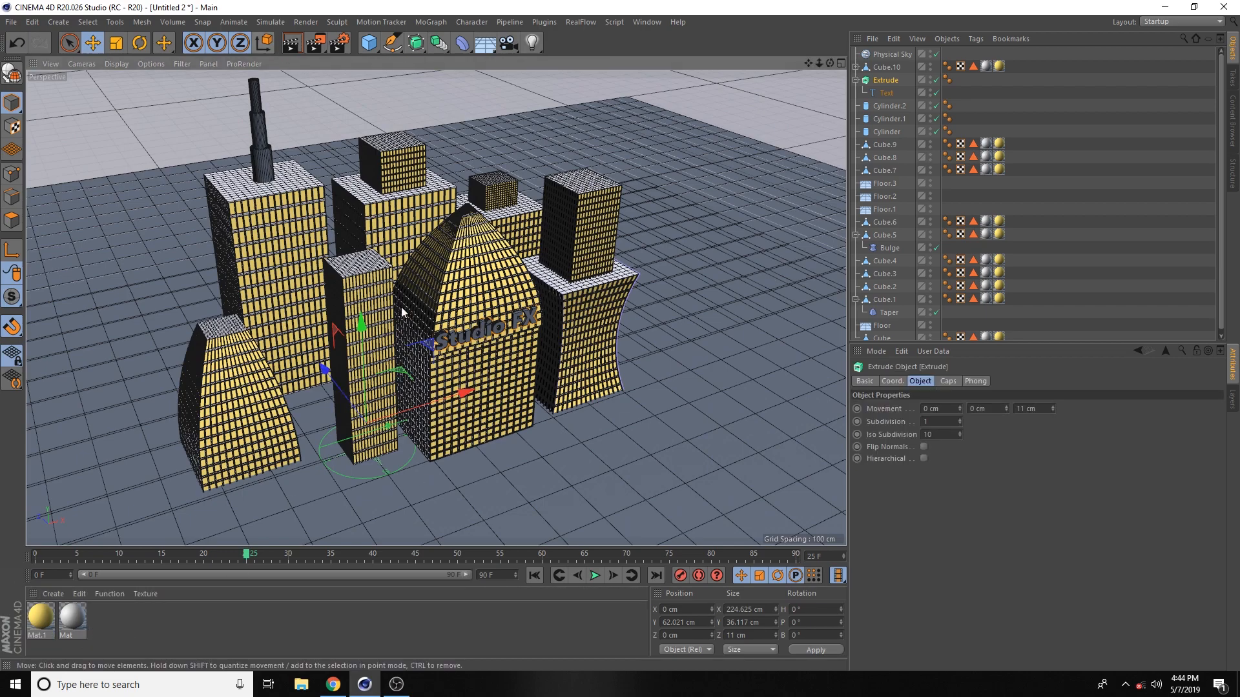
pyautogui.moveTo(71, 615); pyautogui.dragTo(455, 335)
pyautogui.click(292, 42)
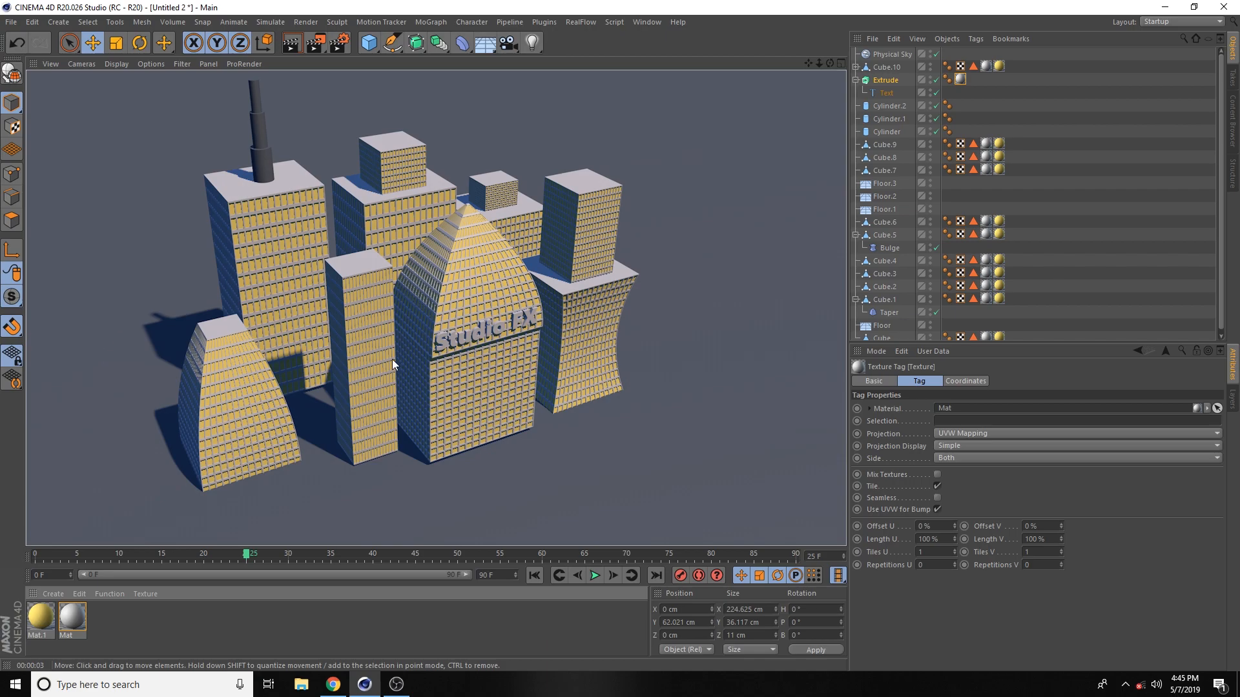
# Apply the material Mat to all three cylinders of the rooftop spire and render the viewport
pyautogui.click(262, 158)
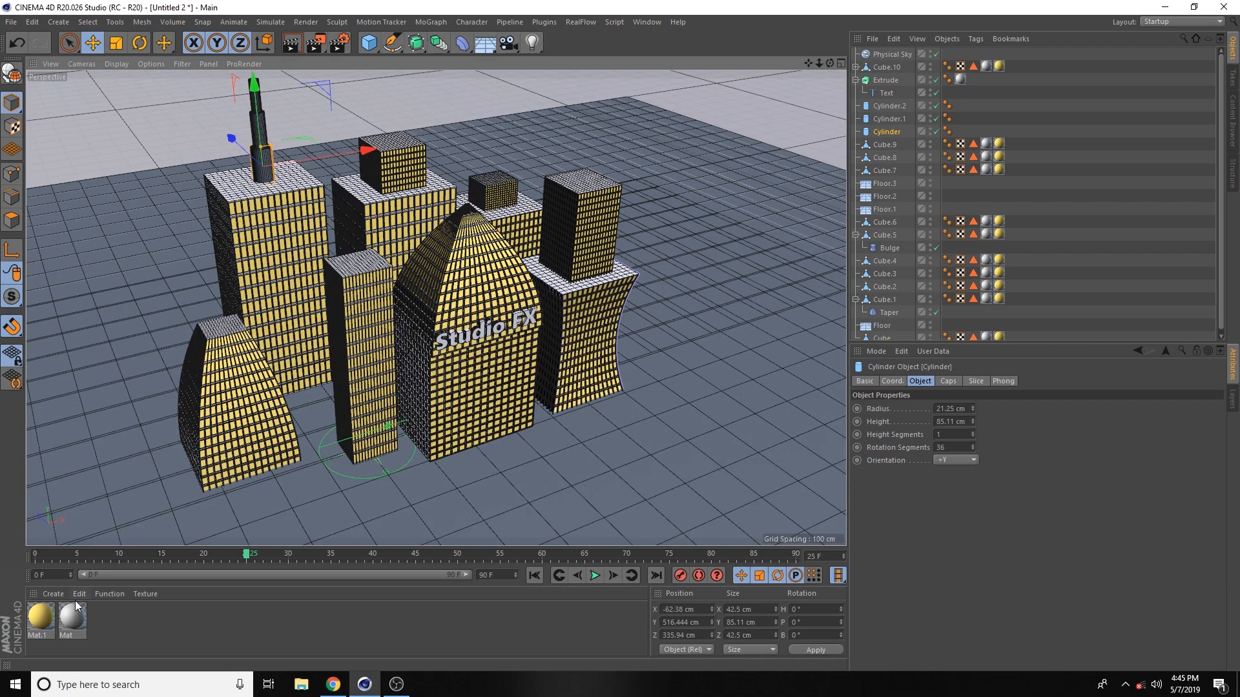
pyautogui.moveTo(65, 632); pyautogui.dragTo(258, 169)
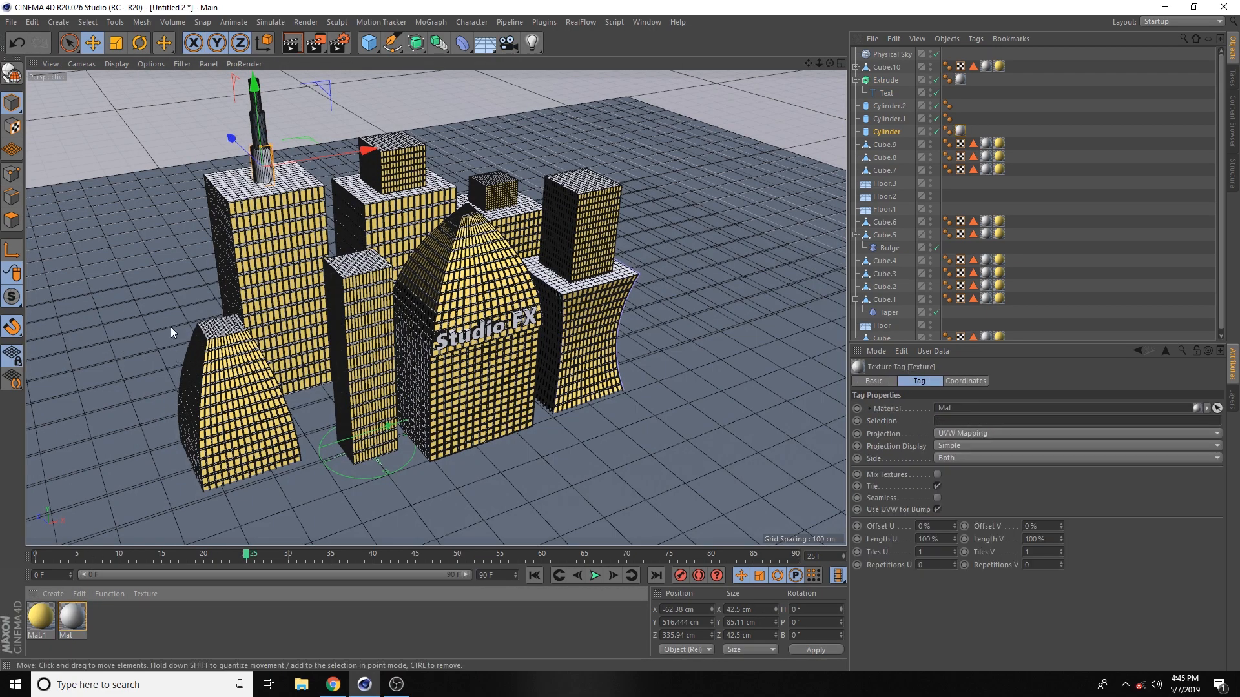
pyautogui.moveTo(69, 630); pyautogui.dragTo(261, 101)
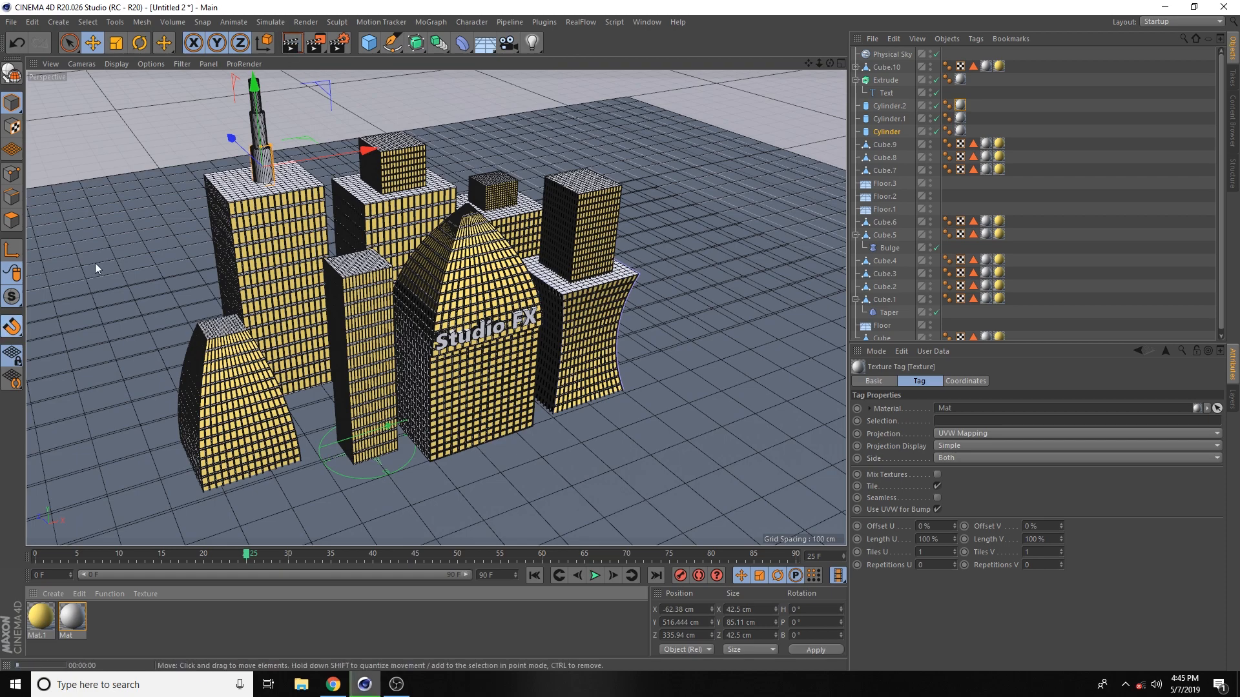
pyautogui.hotkey('ctrl', 'r')
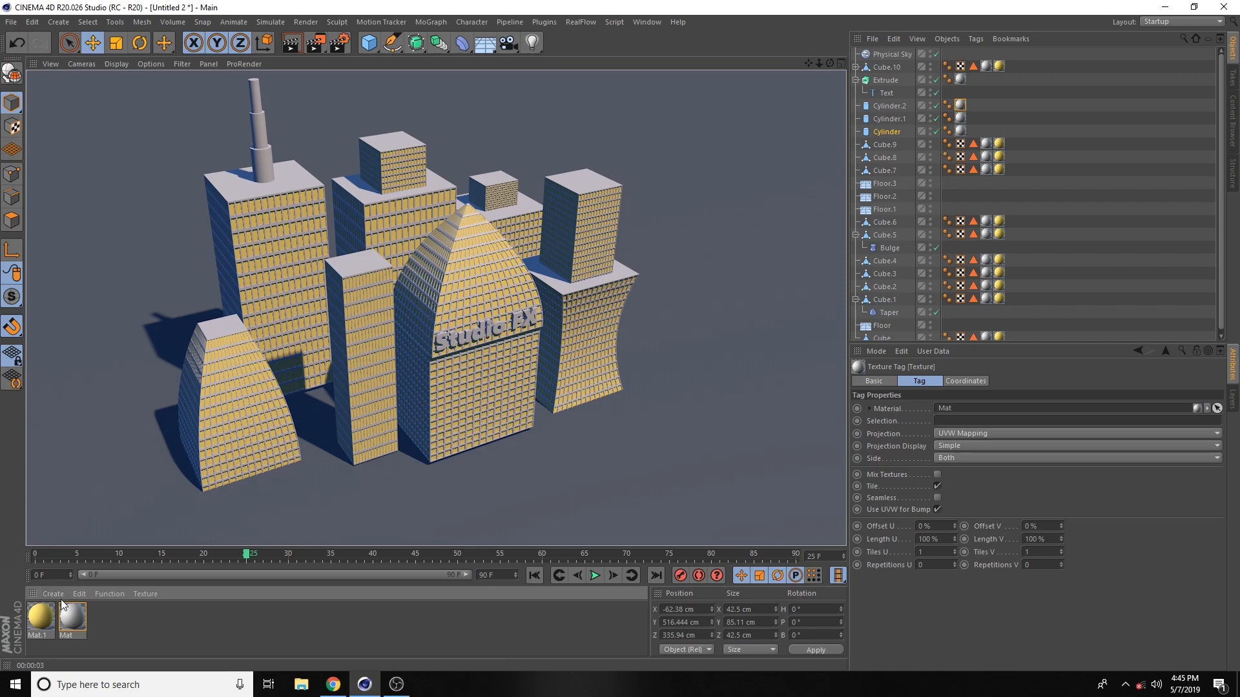
# Turn on Transparency in the yellow window material Mat.1 and render the viewport
pyautogui.click(38, 617)
pyautogui.doubleClick(37, 617)
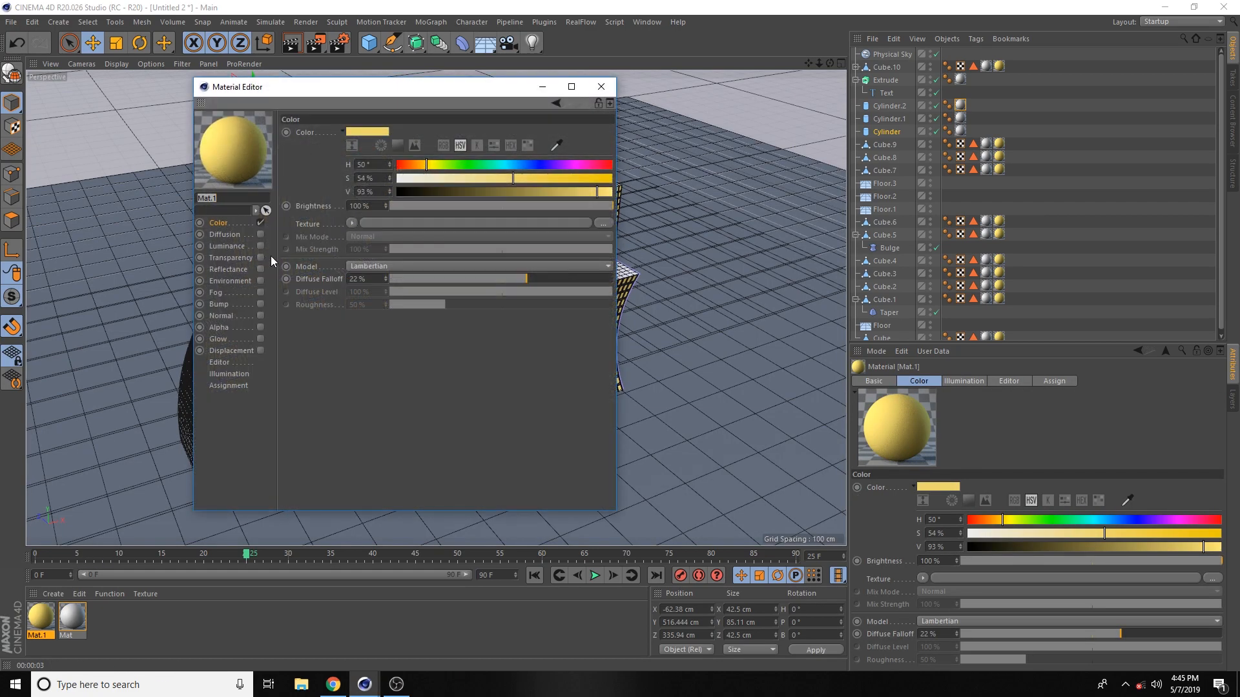
pyautogui.click(260, 257)
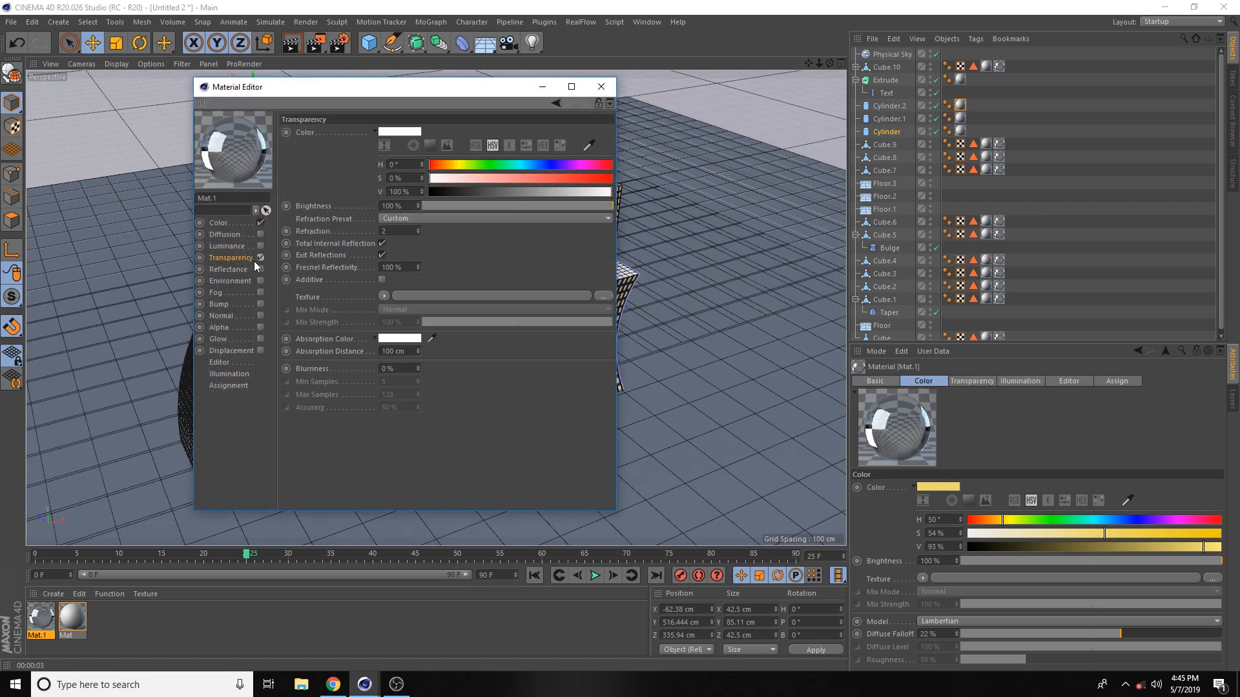
pyautogui.click(601, 86)
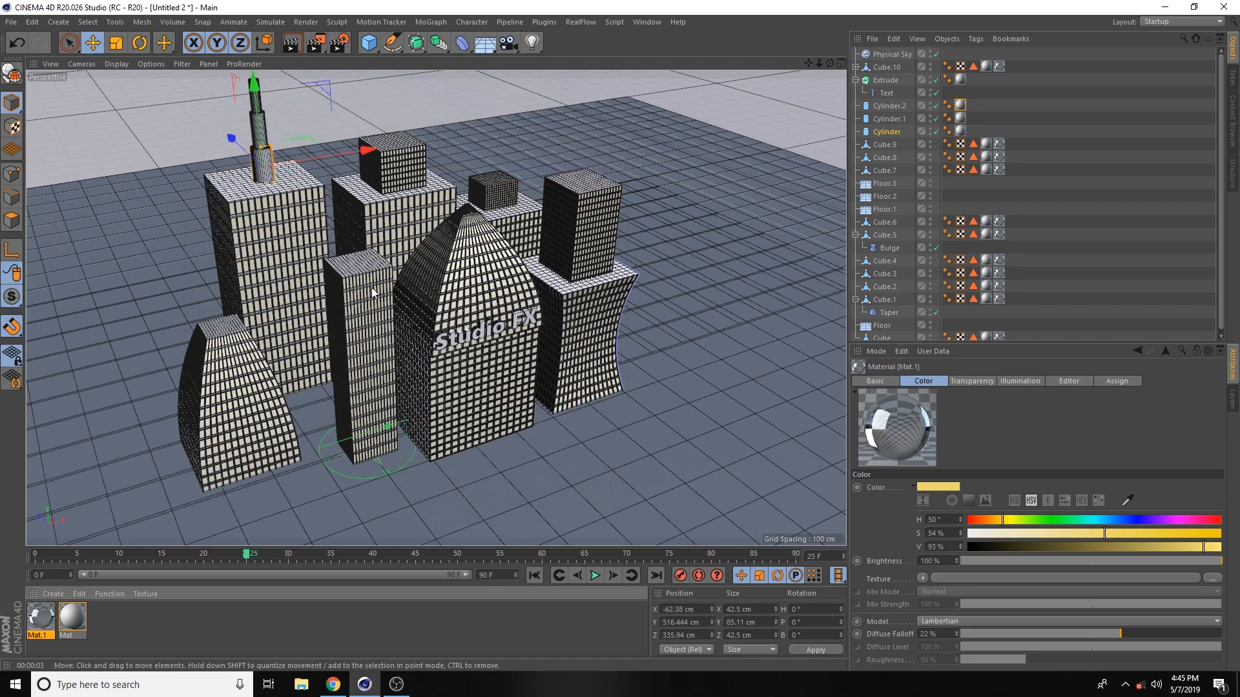
pyautogui.click(292, 44)
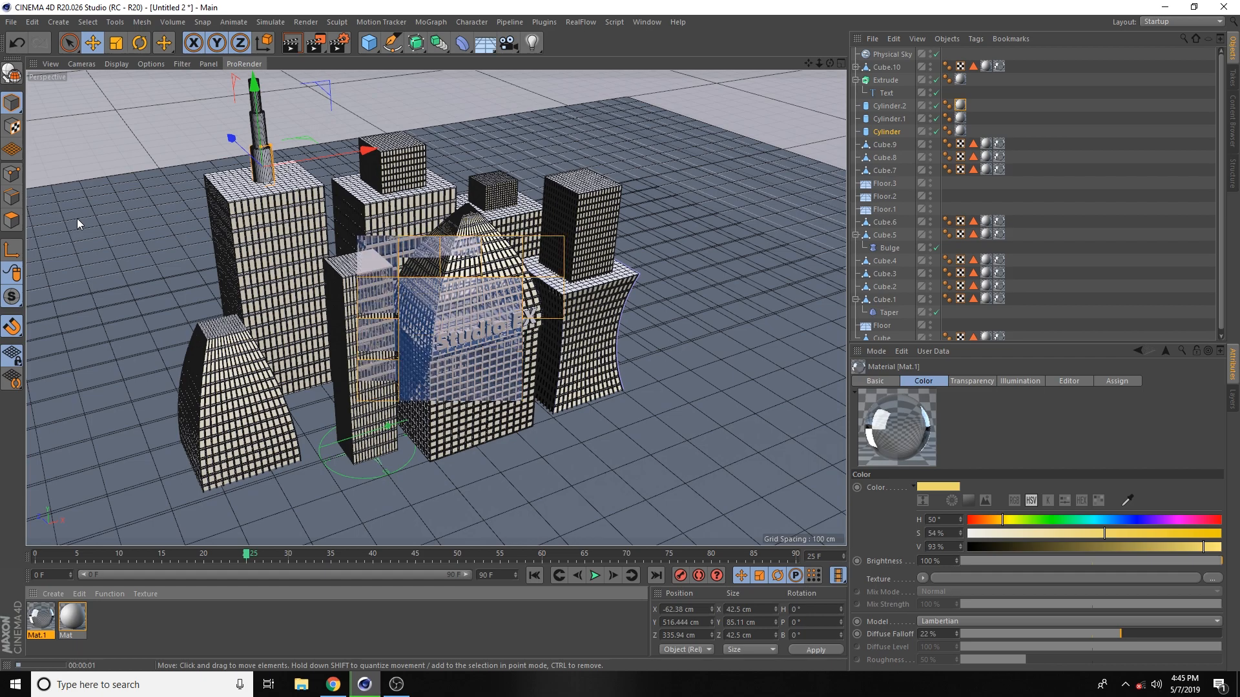